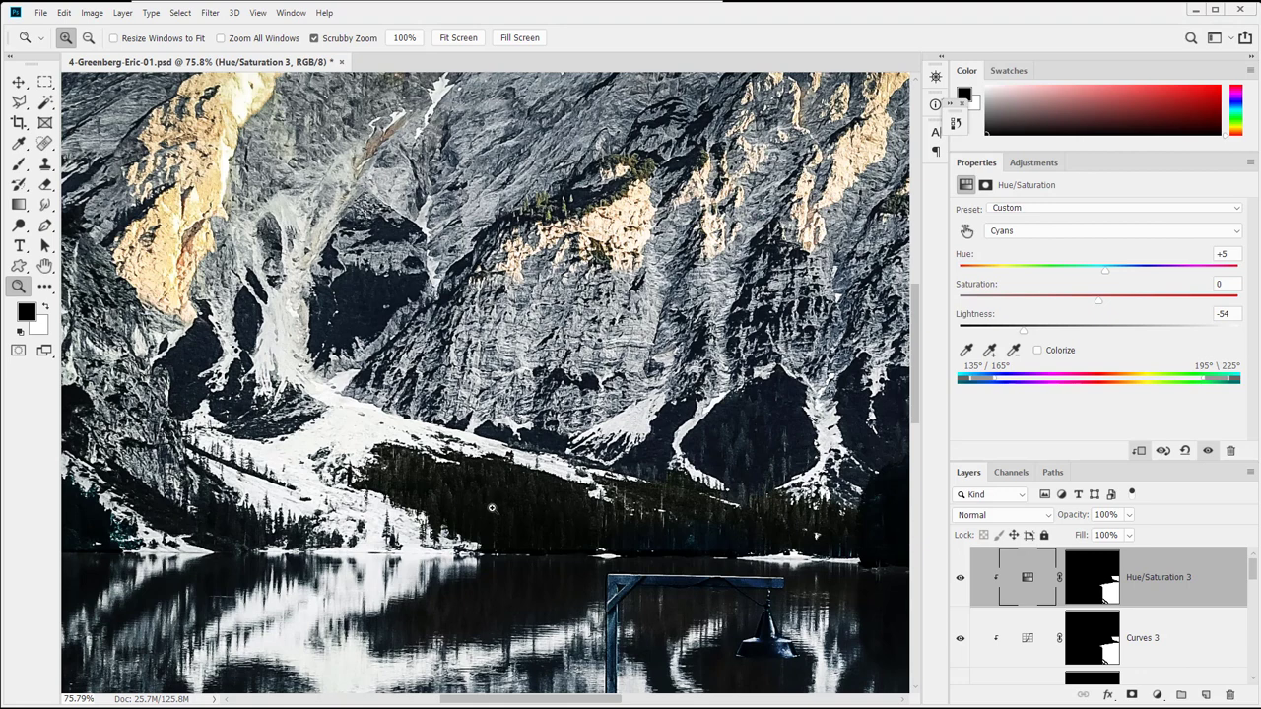
Rename the Hue/Saturation 2 adjustment layer as Hue/Saturation Trees
{"action": "left_click_drag", "start_coordinate": [108, 509], "coordinate": [88, 492]}
{"action": "left_click_drag", "start_coordinate": [510, 490], "coordinate": [453, 505]}
{"action": "scroll", "coordinate": [1119, 623], "scroll_direction": "down", "scroll_amount": 5}
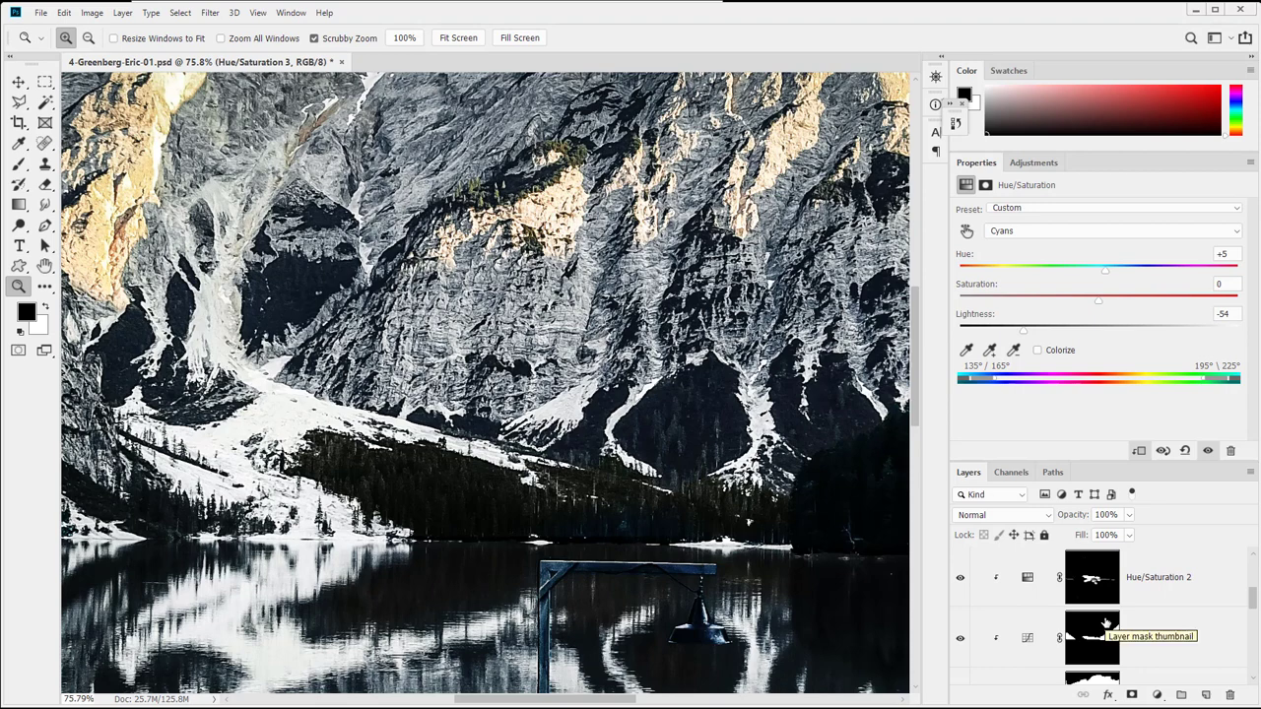
{"action": "left_click", "coordinate": [1099, 591]}
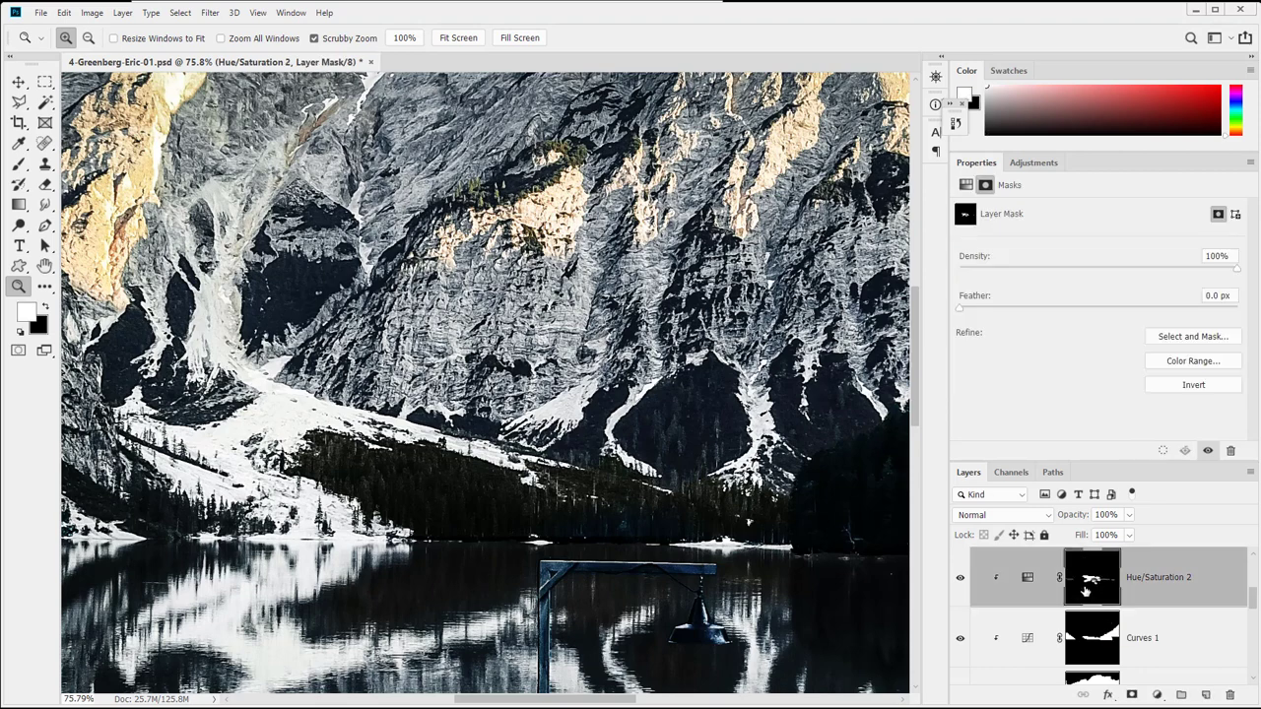
{"action": "scroll", "coordinate": [1085, 591], "scroll_direction": "down", "scroll_amount": 1}
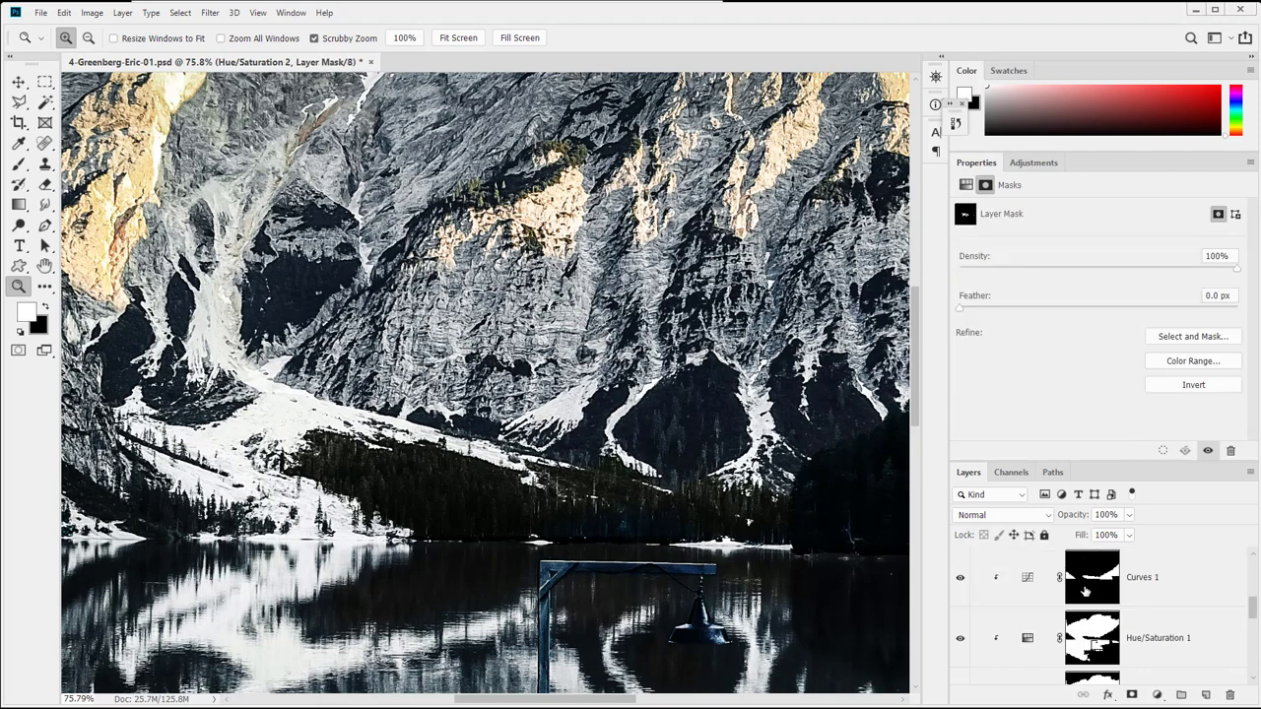
{"action": "scroll", "coordinate": [1084, 591], "scroll_direction": "up", "scroll_amount": 1}
{"action": "left_click", "coordinate": [959, 581]}
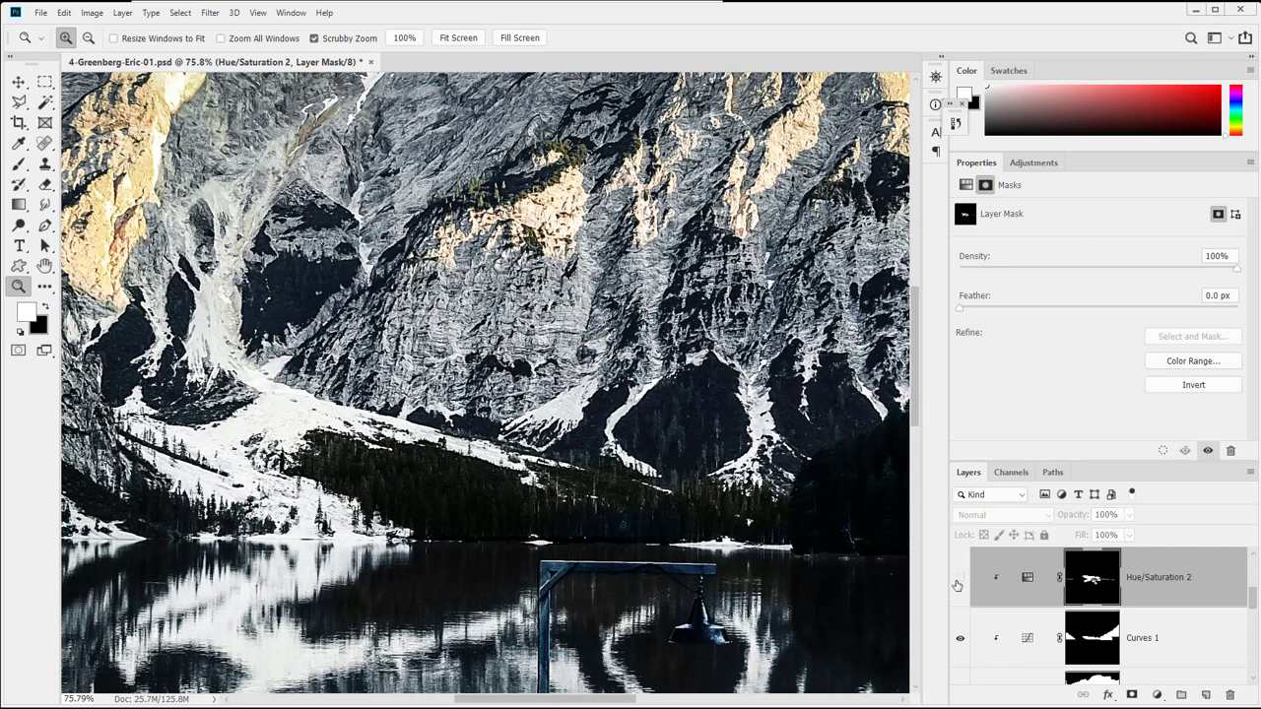
{"action": "left_click", "coordinate": [960, 579]}
{"action": "double_click", "coordinate": [1158, 579]}
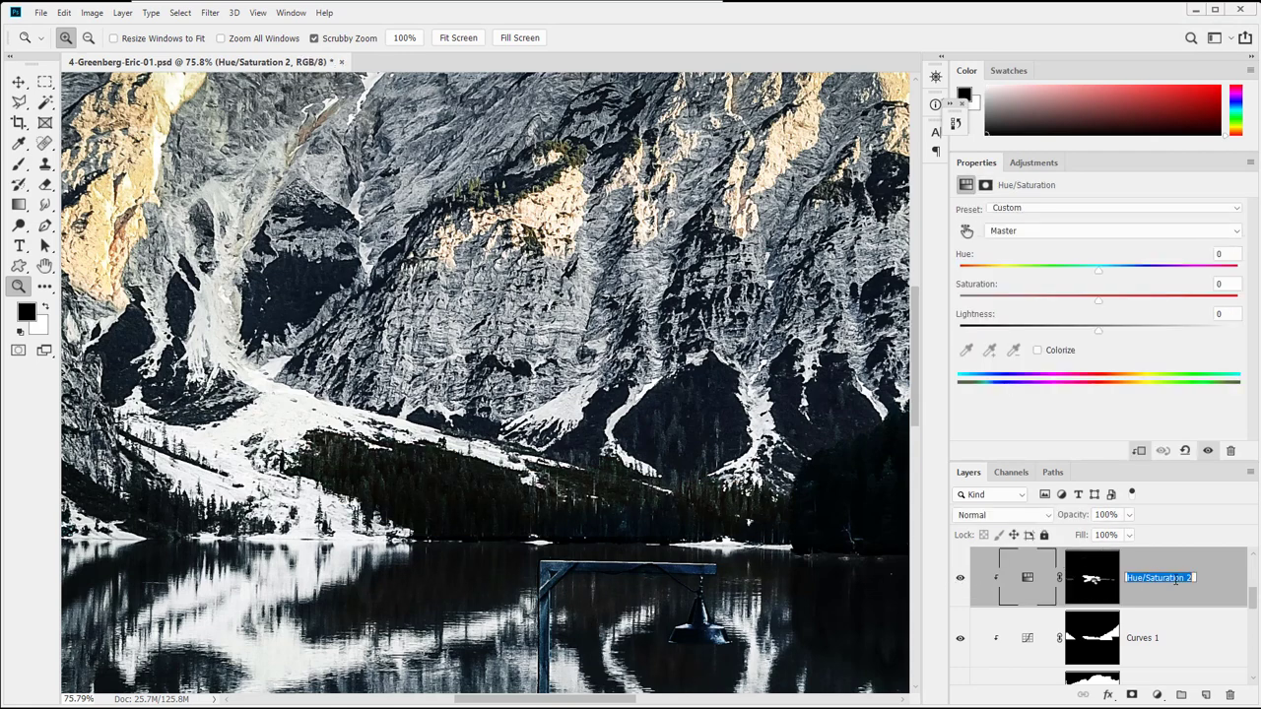
{"action": "left_click", "coordinate": [1175, 579]}
{"action": "type", "text": "Trees"}
{"action": "key", "text": "Return"}
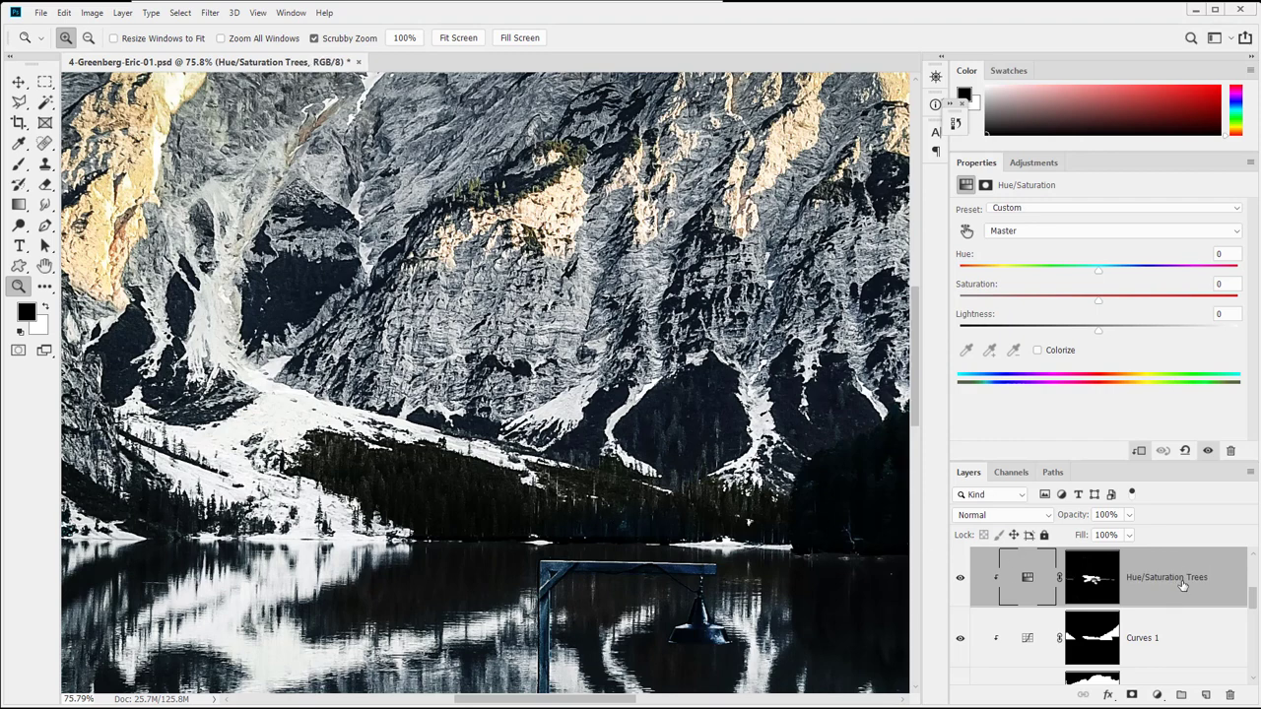
Paint with a white brush on the Hue/Saturation Trees mask to cover the dark forested slope right of the mountain
{"action": "left_click", "coordinate": [1104, 589]}
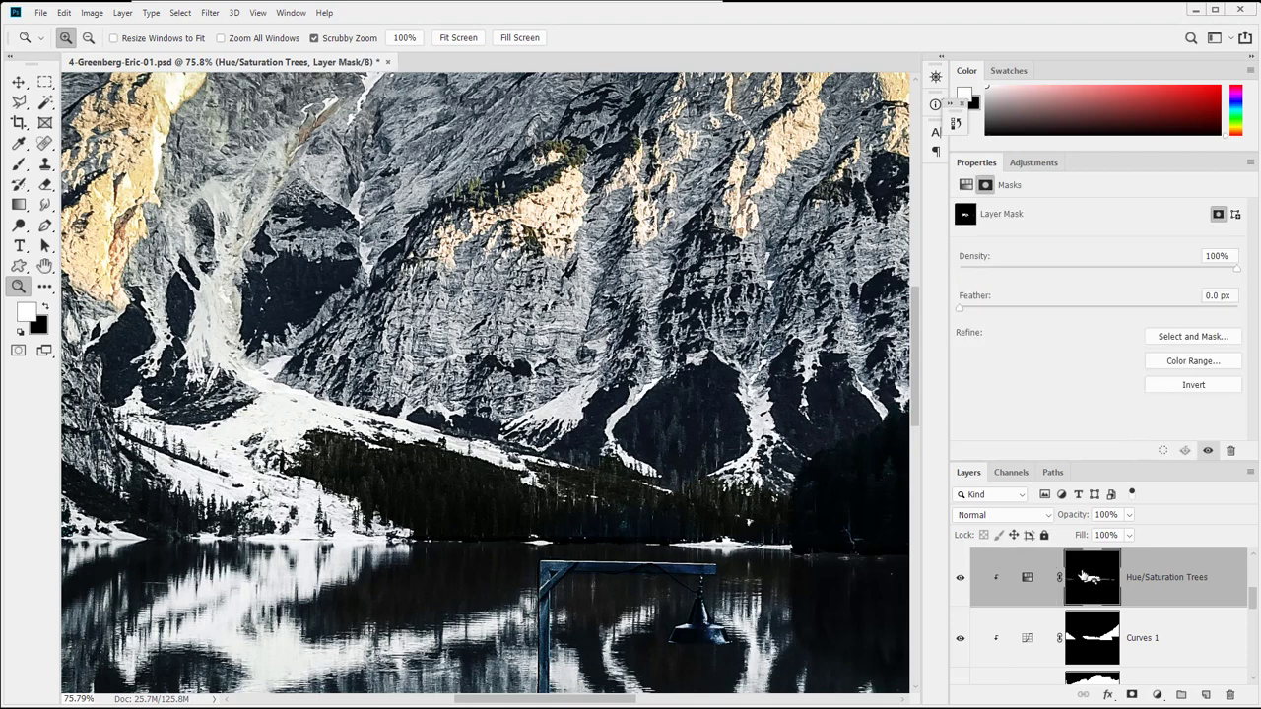
{"action": "key", "text": "b"}
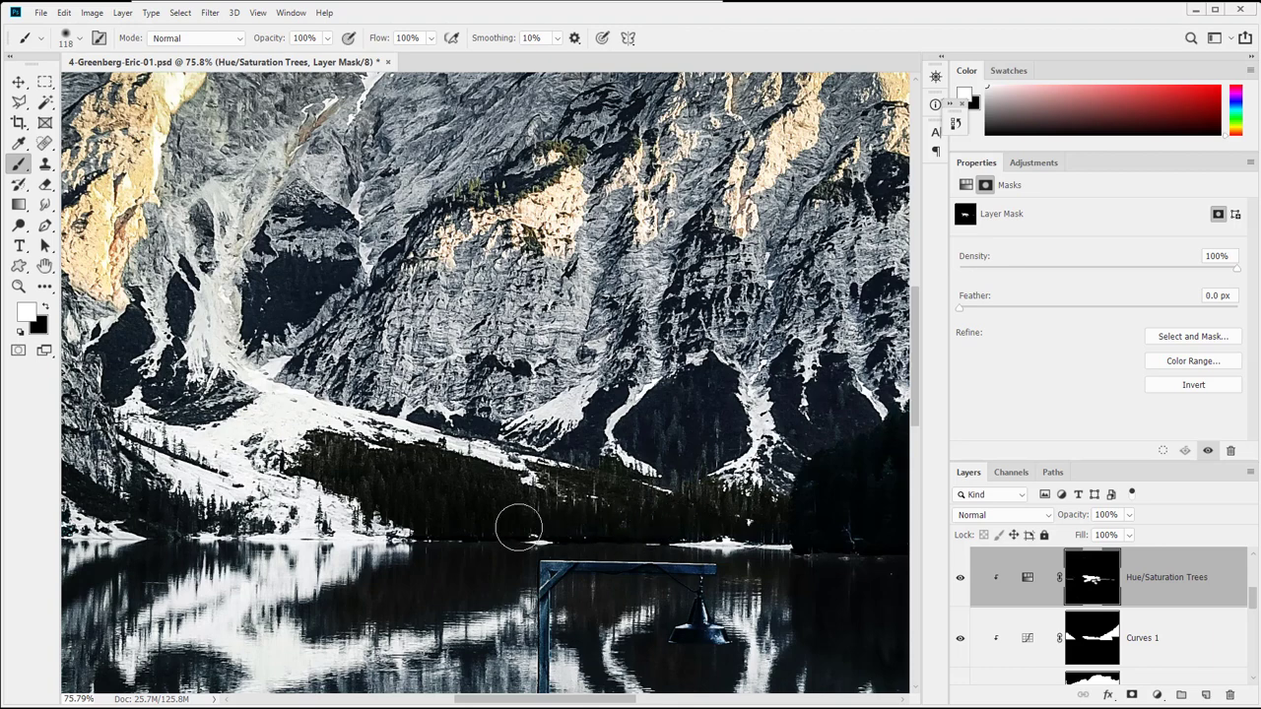
{"action": "scroll", "coordinate": [734, 532], "scroll_direction": "right", "scroll_amount": 5}
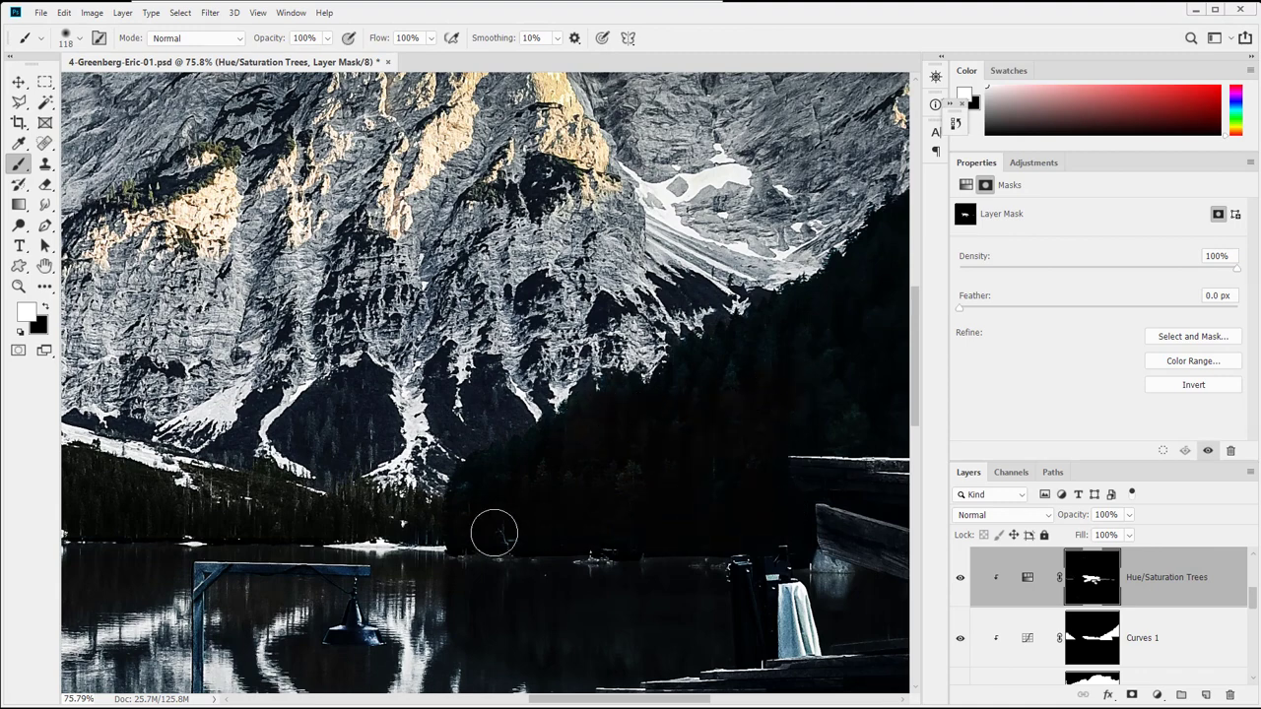
{"action": "scroll", "coordinate": [670, 434], "scroll_direction": "right", "scroll_amount": 5}
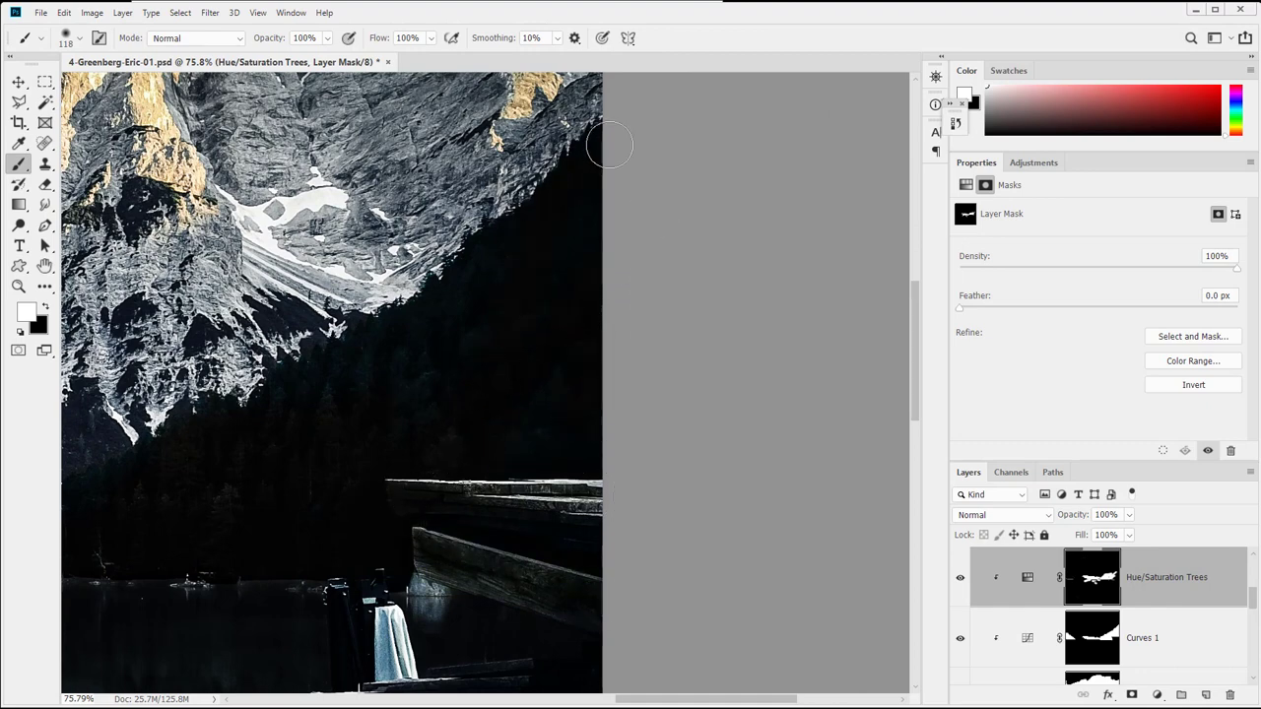
Paint white on the Hue/Saturation Trees mask over the wooden house wall in the foreground
{"action": "mouse_move", "coordinate": [284, 474]}
{"action": "left_mouse_down"}
{"action": "mouse_move", "coordinate": [267, 148]}
{"action": "mouse_move", "coordinate": [282, 141]}
{"action": "left_mouse_up"}
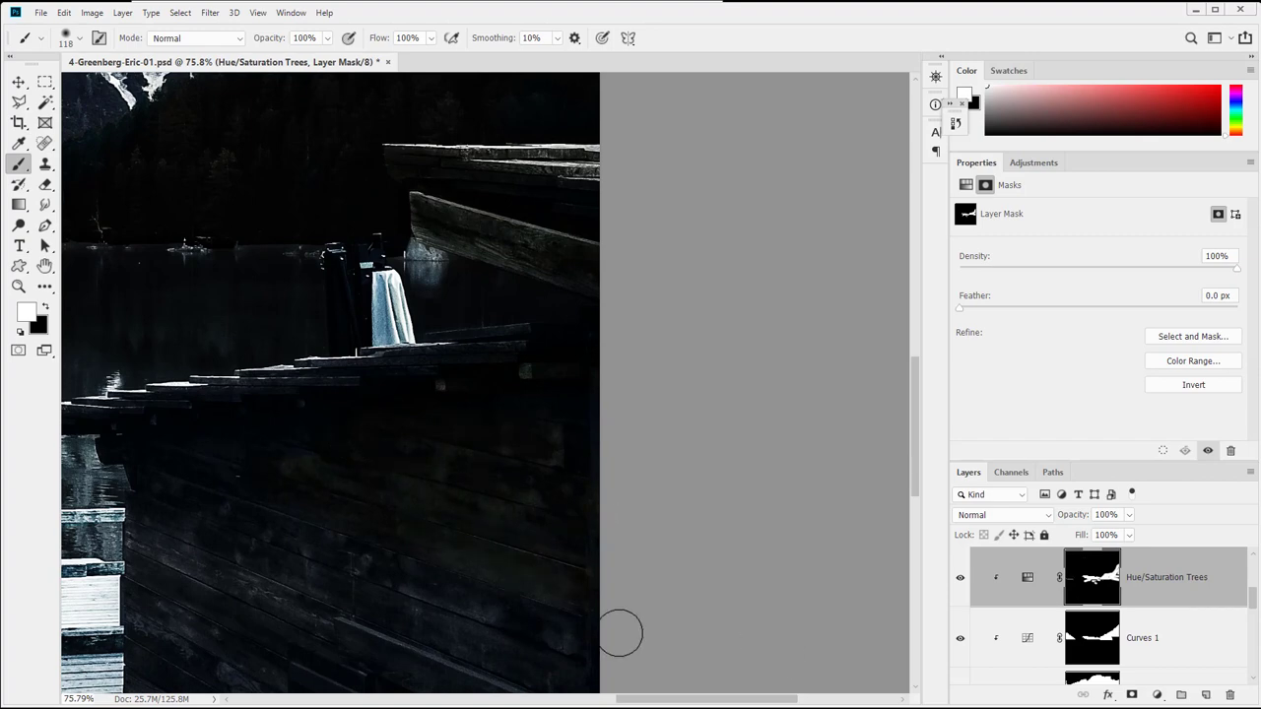
{"action": "left_click_drag", "start_coordinate": [510, 576], "coordinate": [451, 475]}
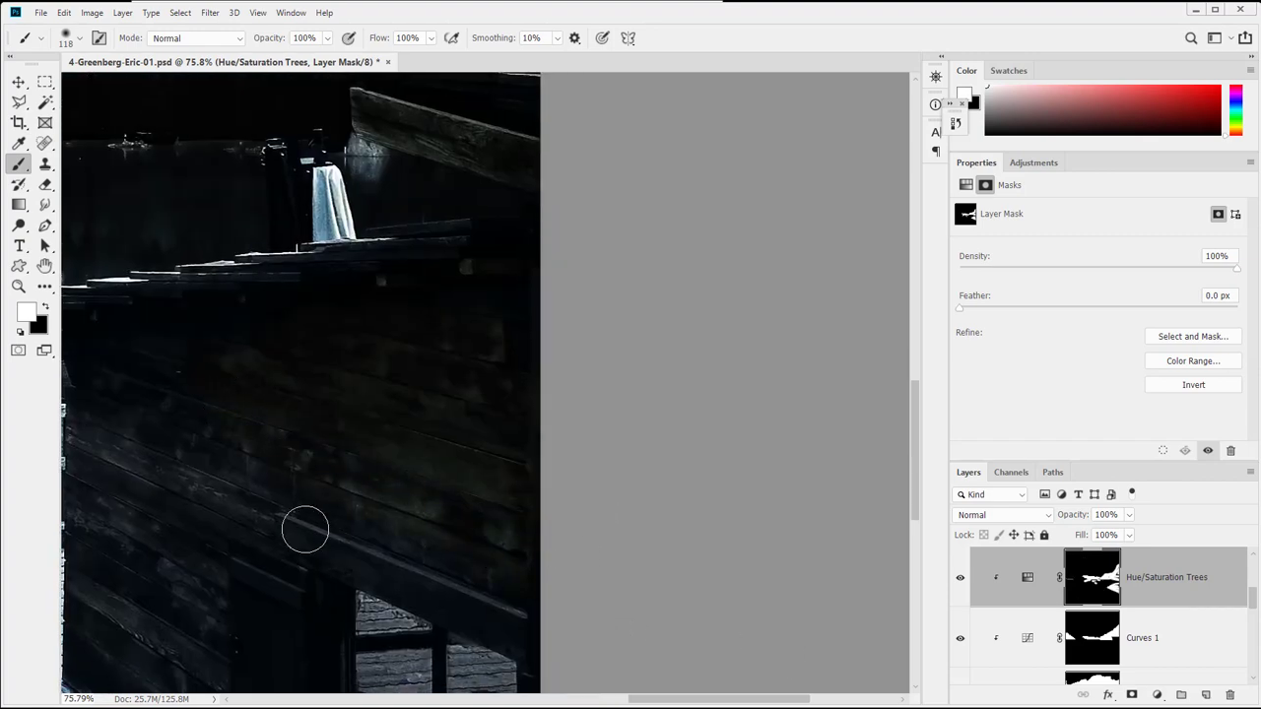
{"action": "mouse_move", "coordinate": [253, 394]}
{"action": "left_mouse_down"}
{"action": "mouse_move", "coordinate": [447, 460]}
{"action": "mouse_move", "coordinate": [583, 396]}
{"action": "left_mouse_up"}
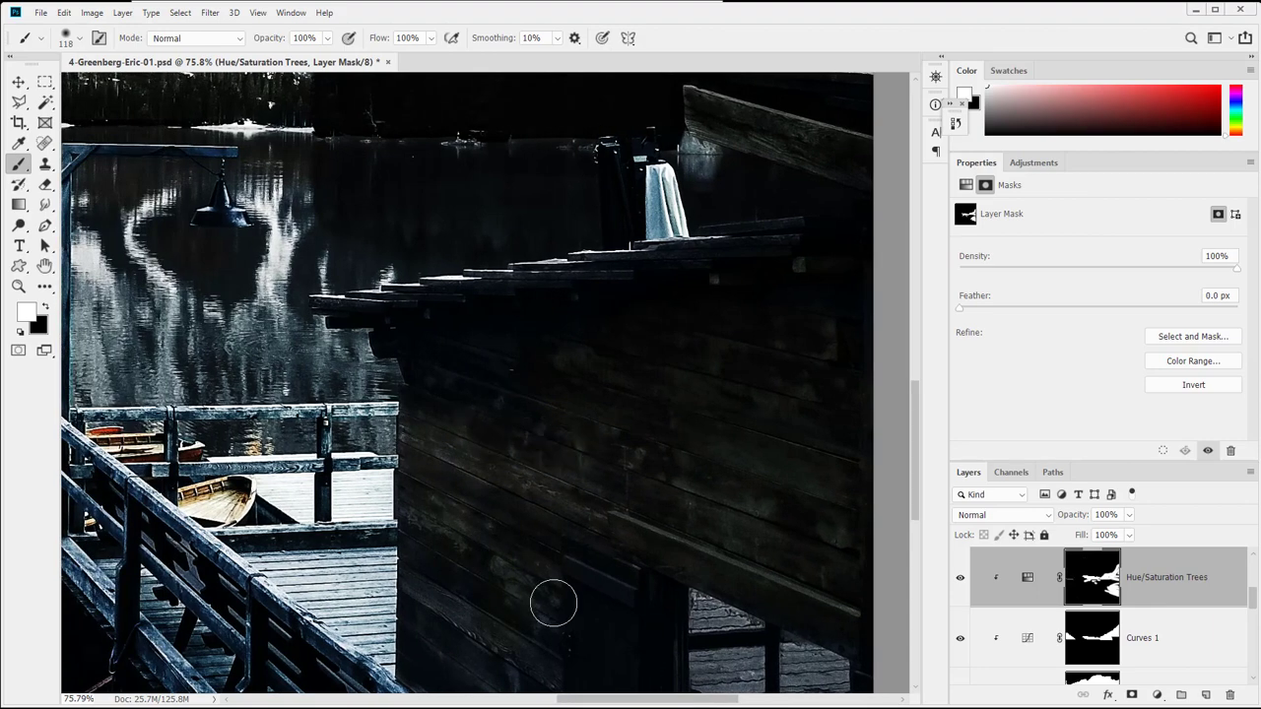
{"action": "left_click_drag", "start_coordinate": [528, 467], "coordinate": [513, 382]}
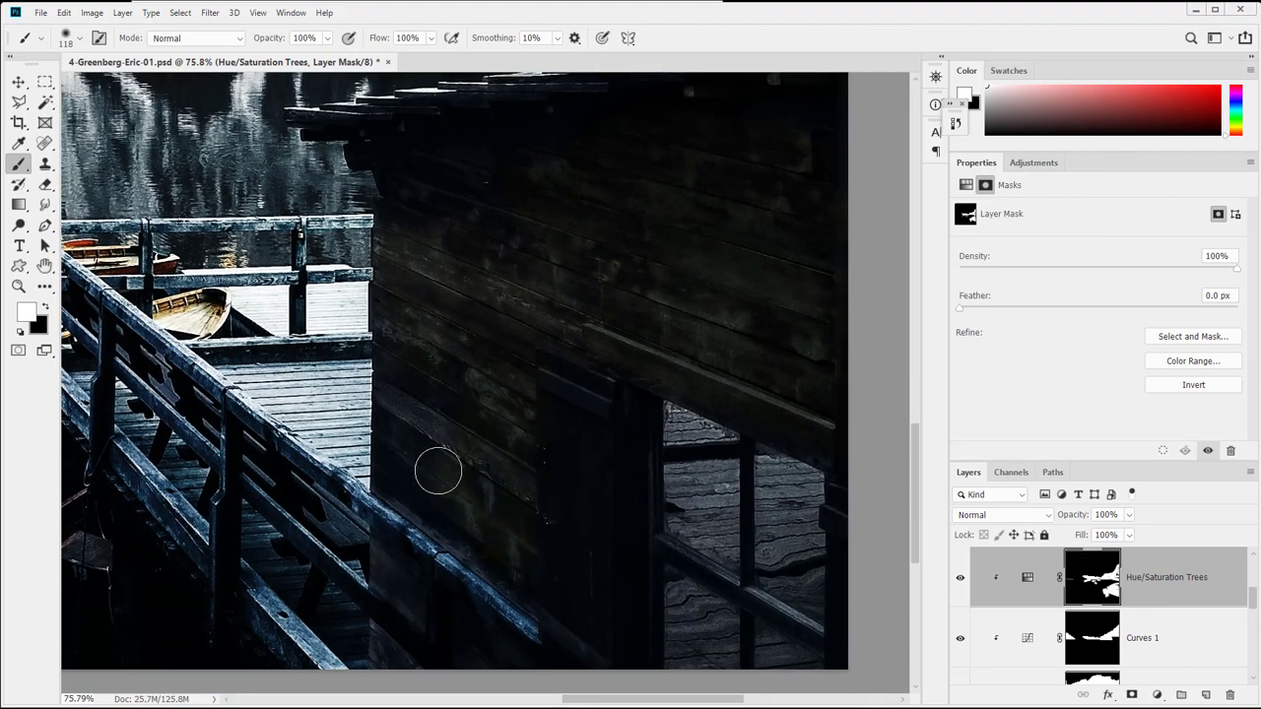
Load the saved Foreground objects selection, fill it with black on the Hue/Saturation Trees mask, and deselect
{"action": "key", "text": "z"}
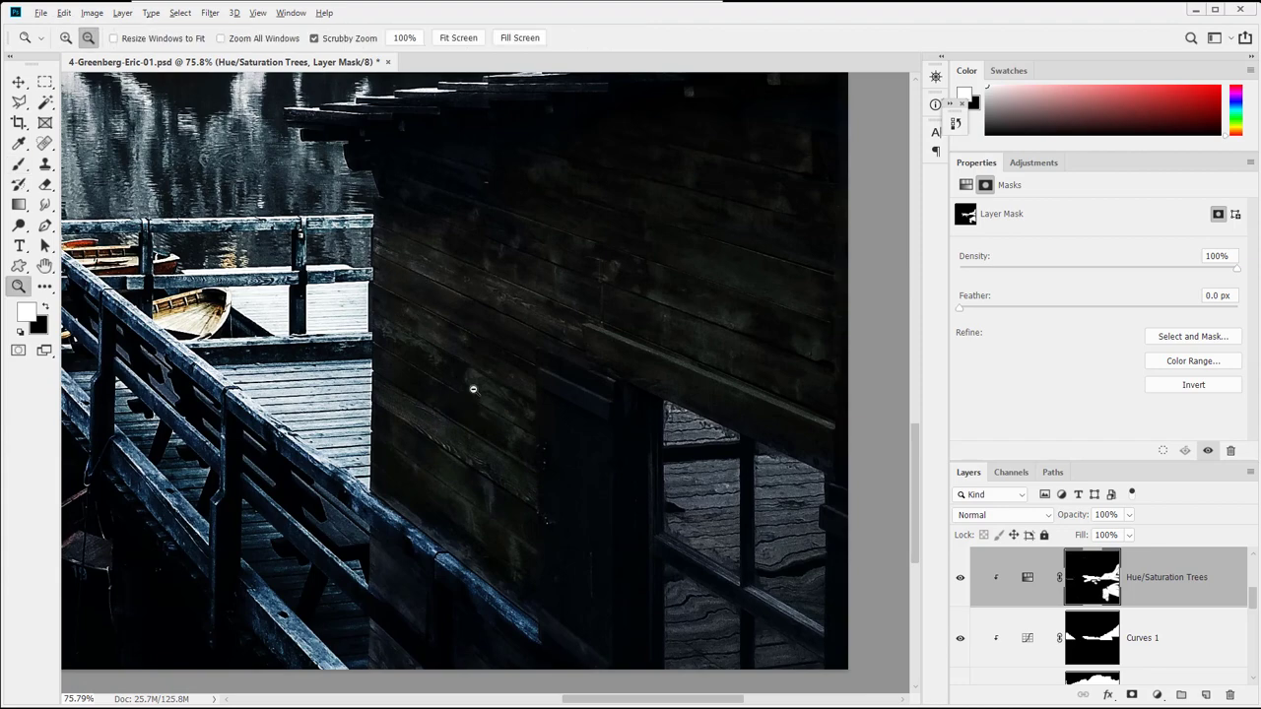
{"action": "left_click", "coordinate": [473, 387], "text": "alt"}
{"action": "left_click", "coordinate": [473, 387], "text": "alt"}
{"action": "left_click", "coordinate": [472, 389], "text": "alt"}
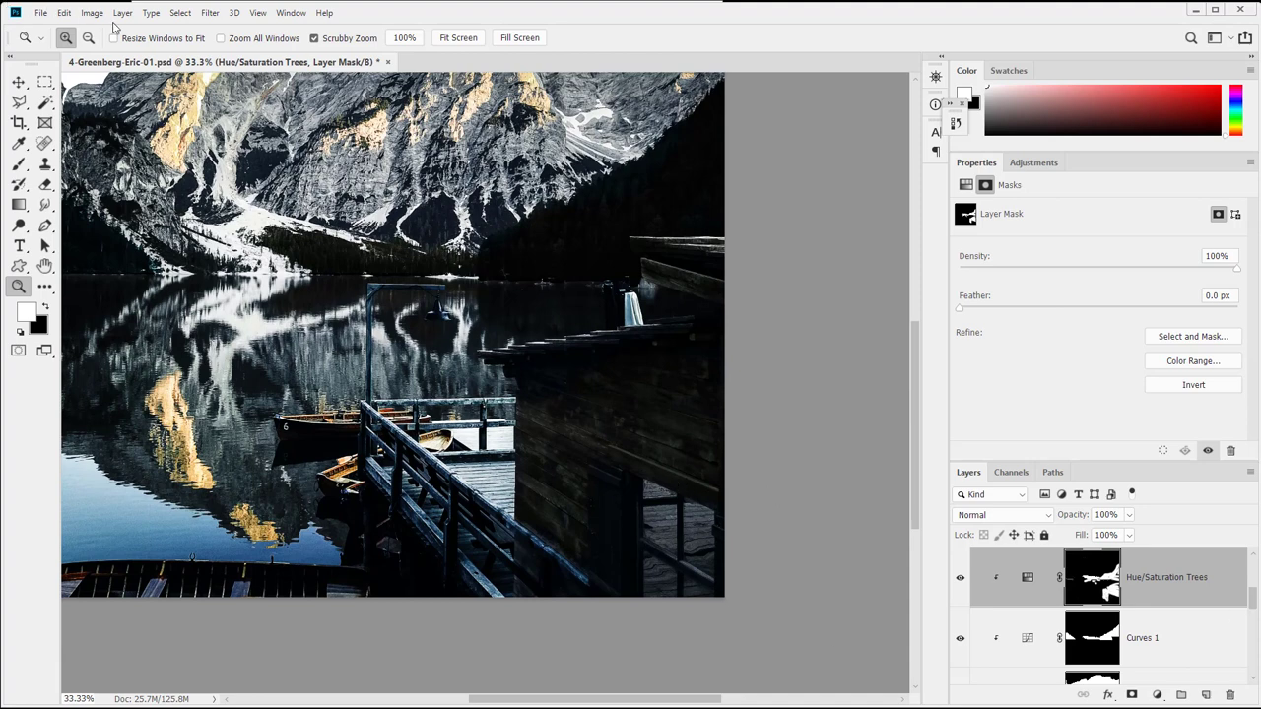
{"action": "left_click", "coordinate": [207, 14]}
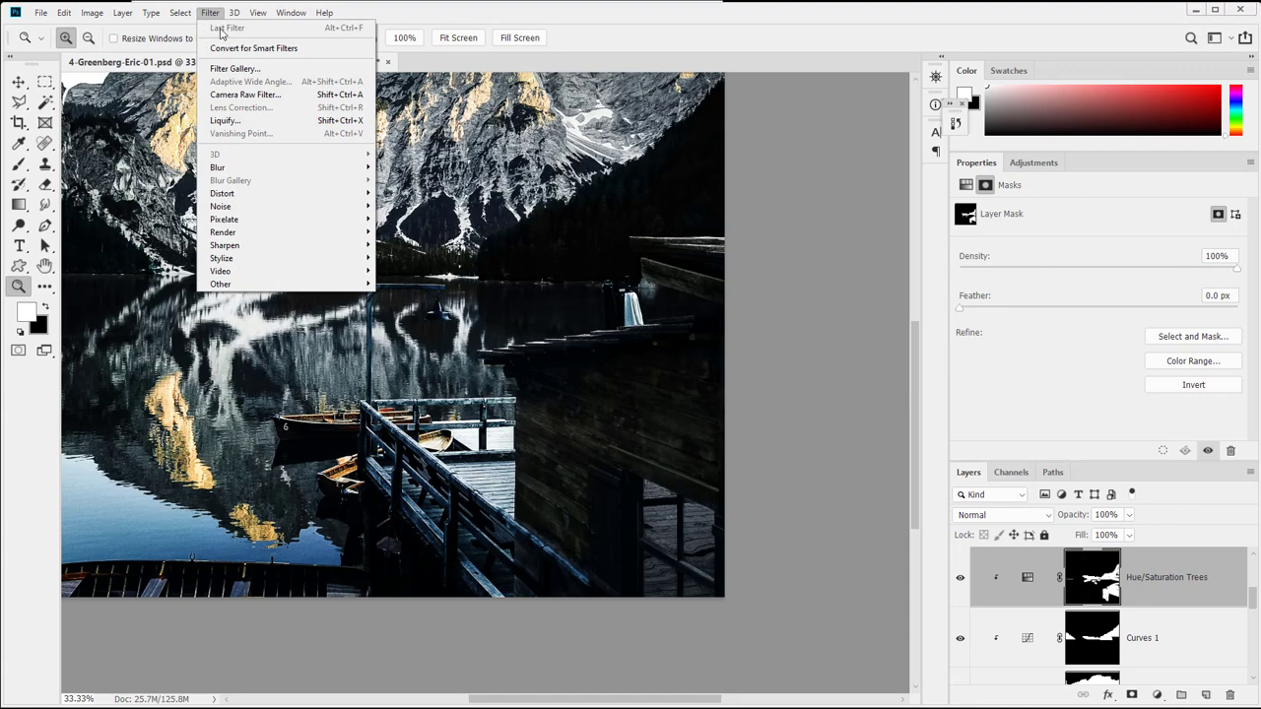
{"action": "mouse_move", "coordinate": [180, 14]}
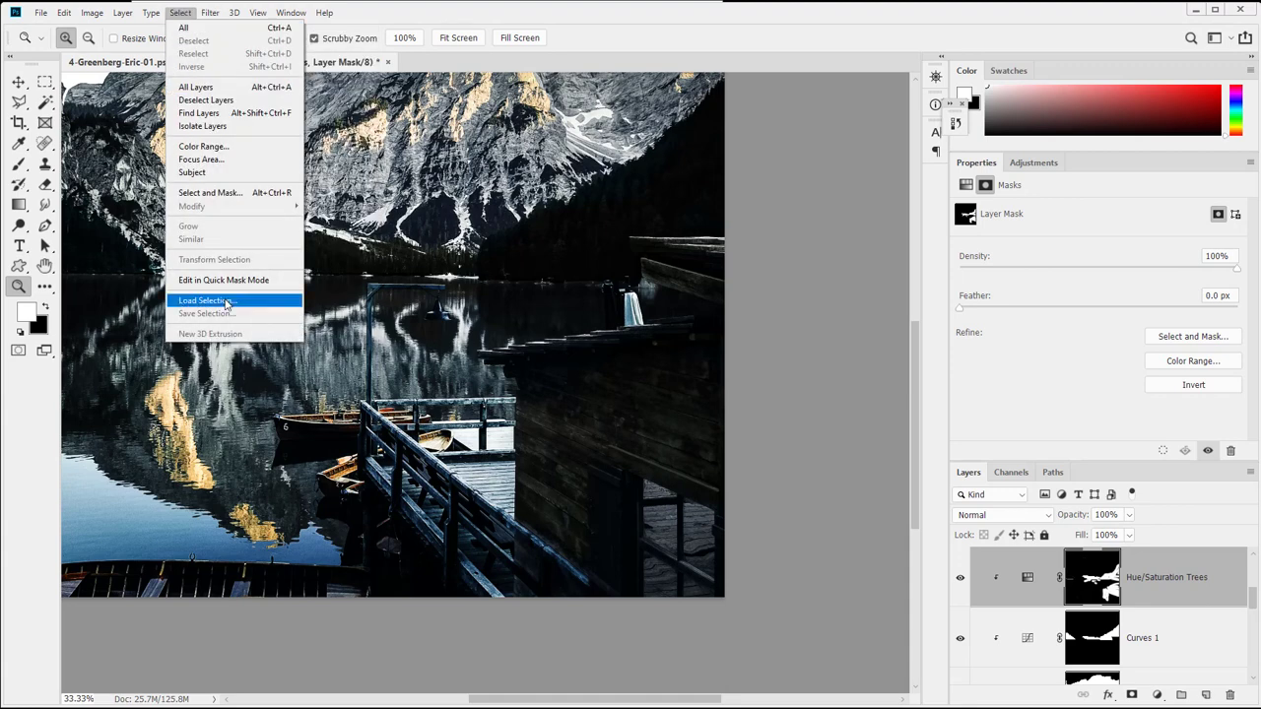
{"action": "left_click", "coordinate": [235, 300]}
{"action": "left_click", "coordinate": [675, 216]}
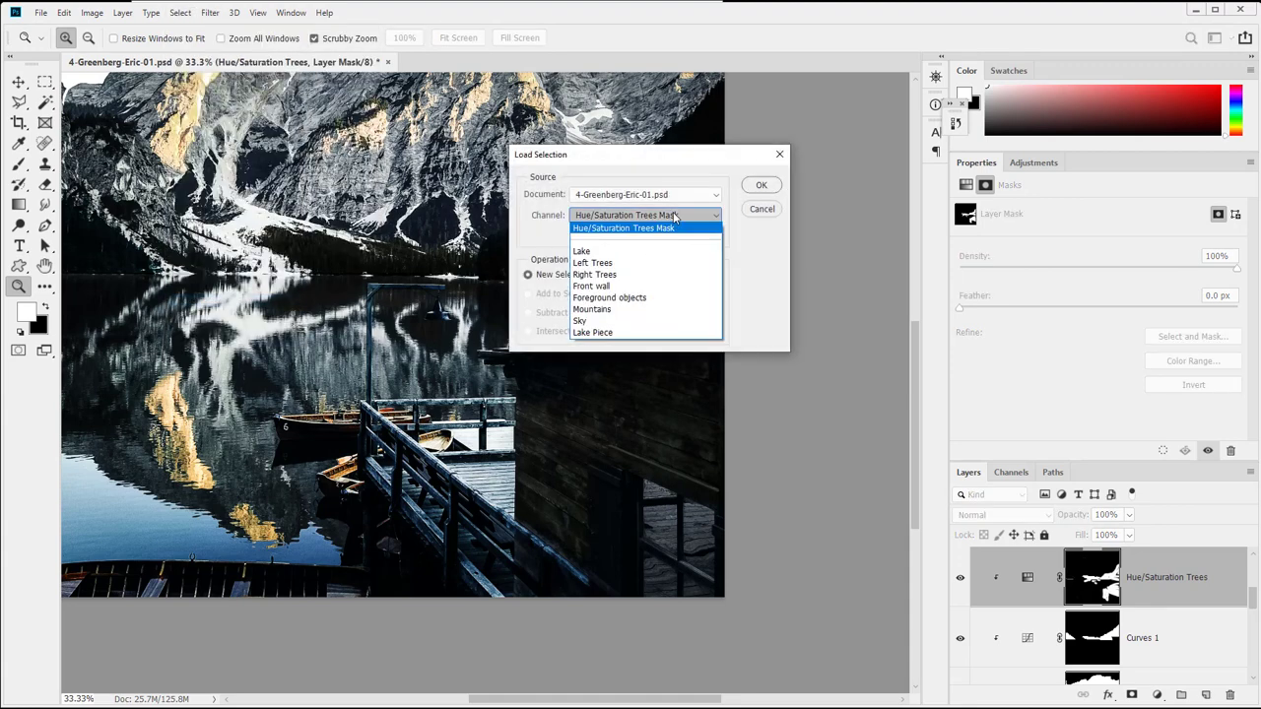
{"action": "left_click", "coordinate": [651, 297]}
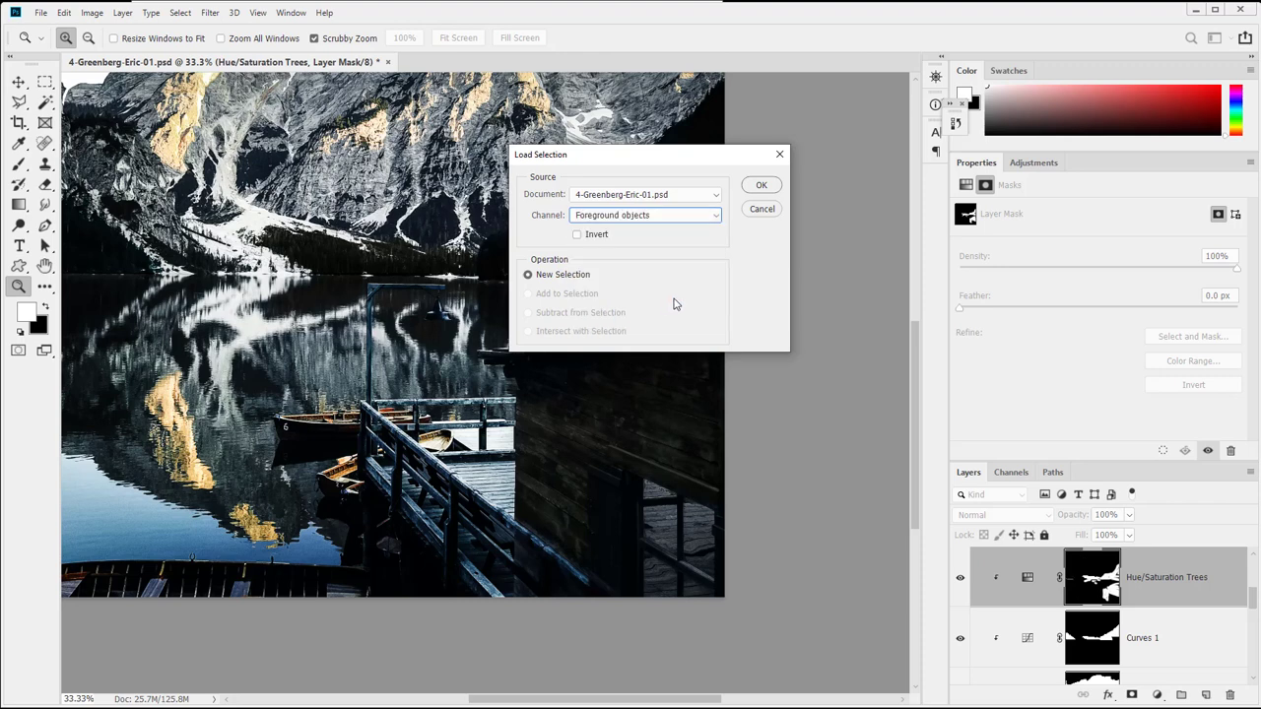
{"action": "left_click", "coordinate": [760, 185]}
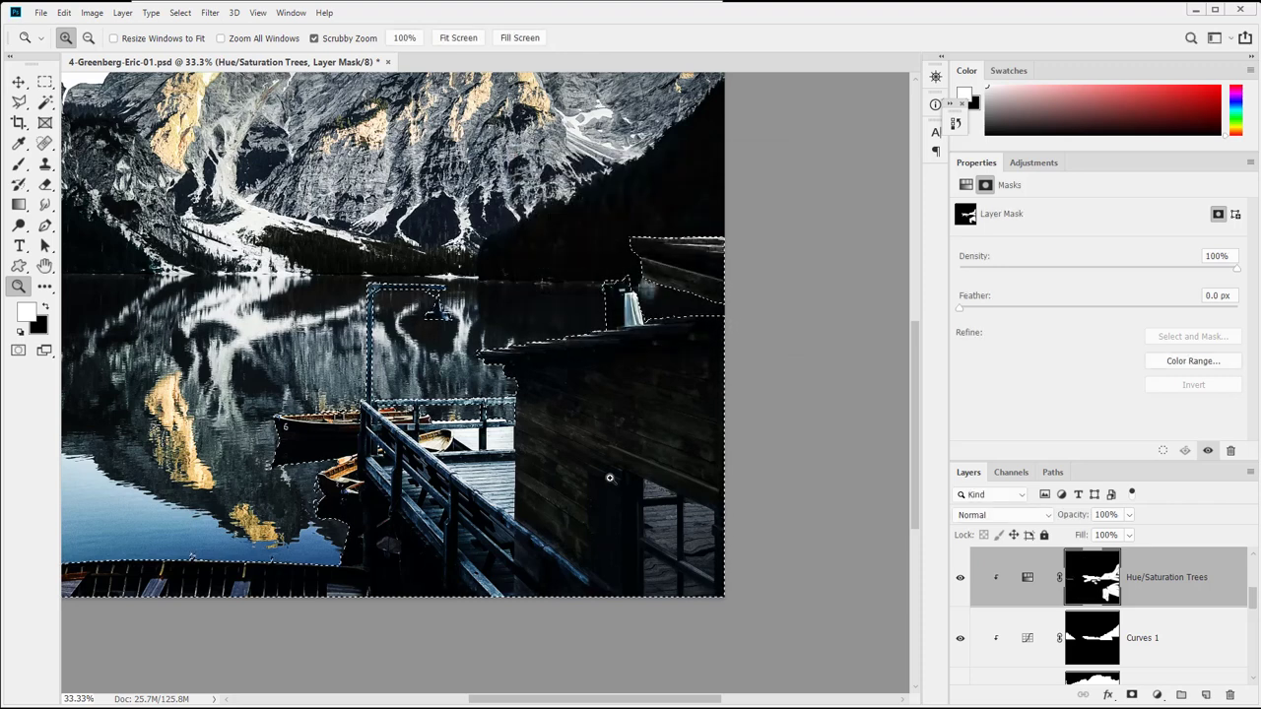
{"action": "key", "text": "ctrl+BackSpace"}
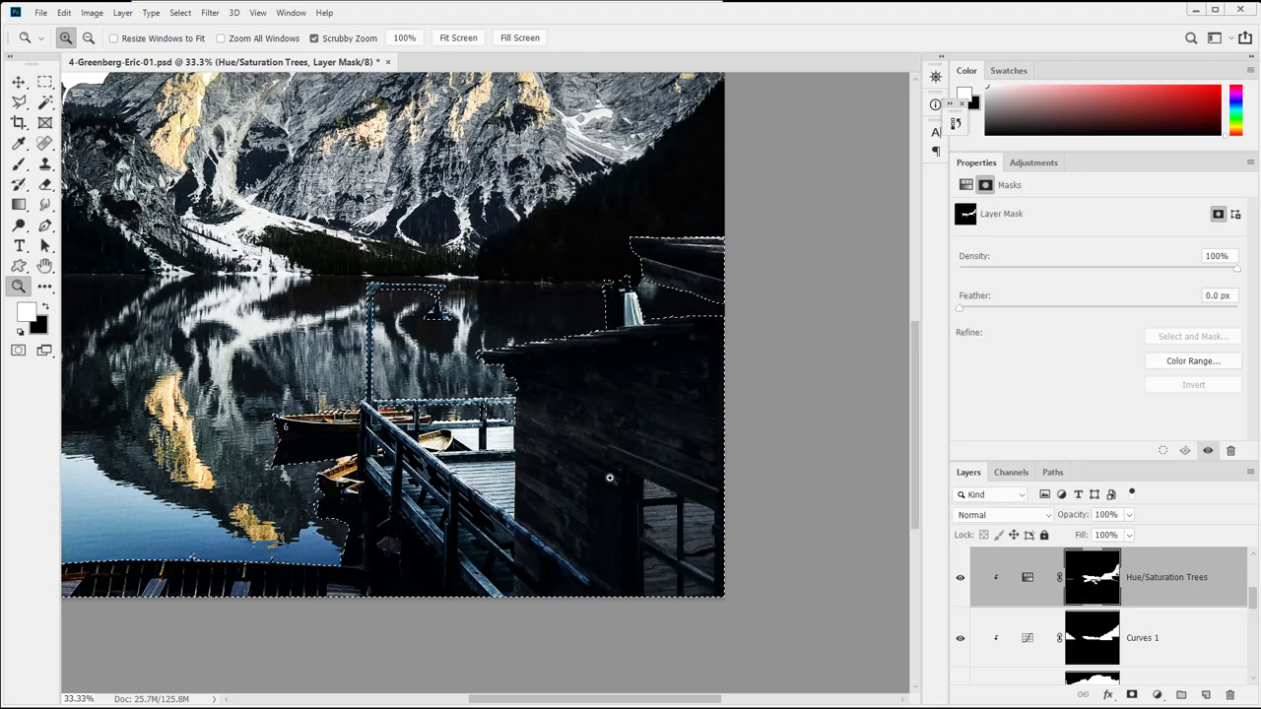
{"action": "key", "text": "ctrl+d"}
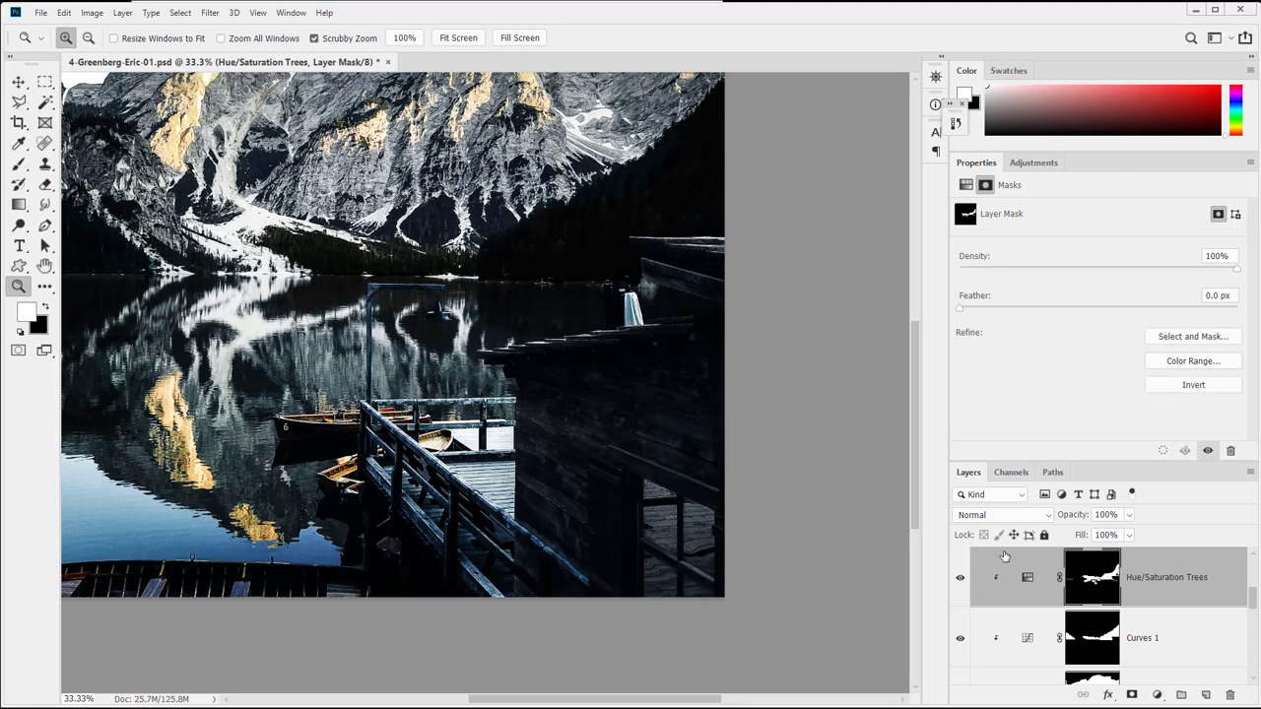
Duplicate the Hue/Saturation Trees layer and rename the copy Hue/Saturation House front
{"action": "left_click_drag", "start_coordinate": [1021, 574], "coordinate": [1203, 689]}
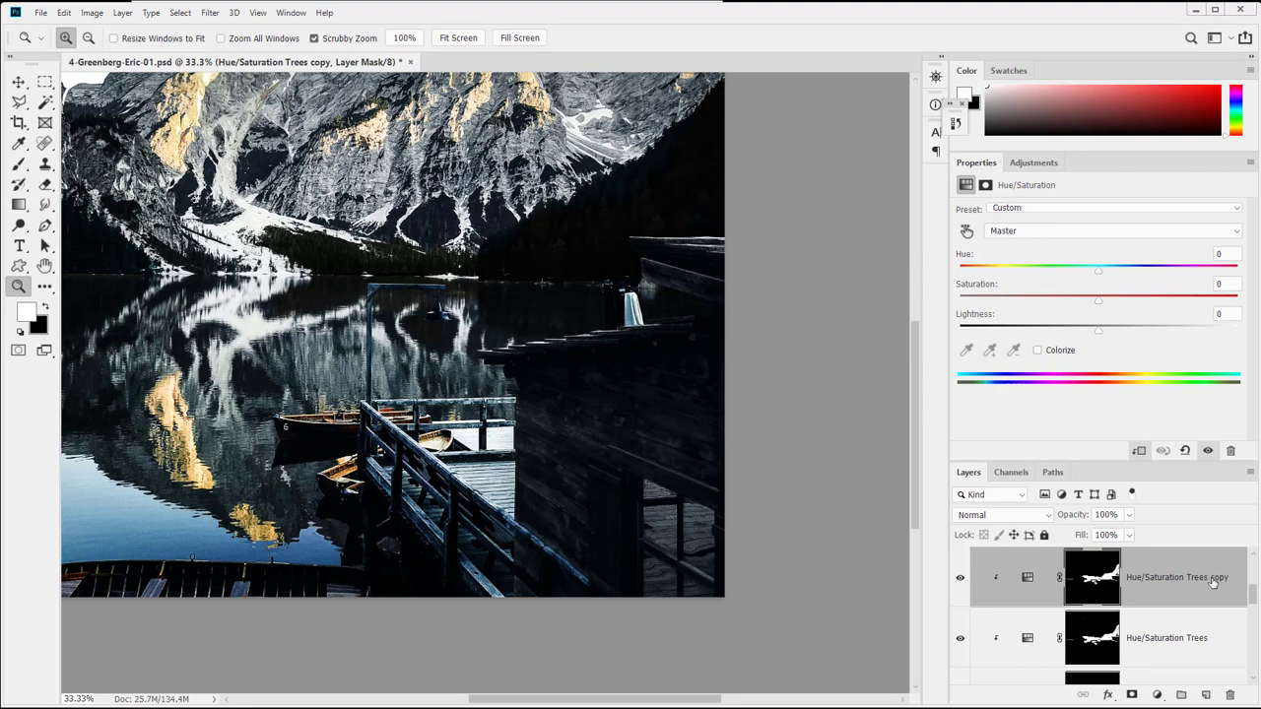
{"action": "double_click", "coordinate": [1203, 587]}
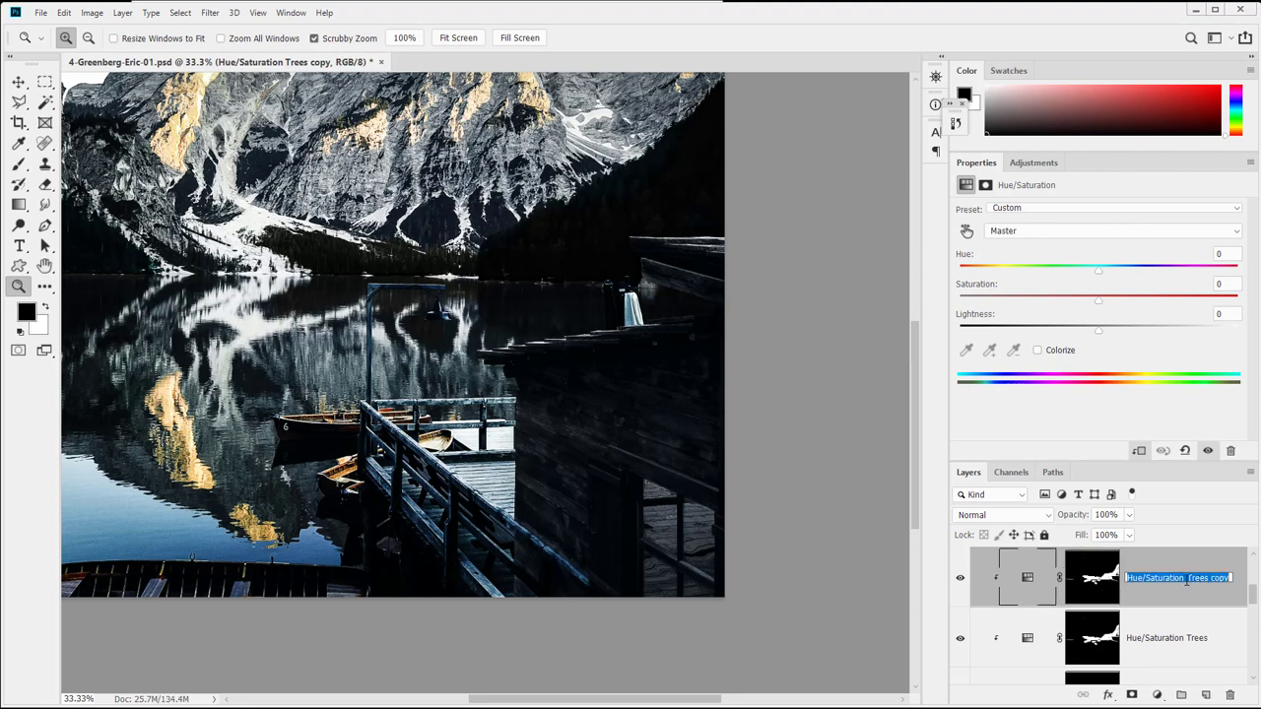
{"action": "left_click_drag", "start_coordinate": [1186, 579], "coordinate": [1231, 578]}
{"action": "type", "text": "House front"}
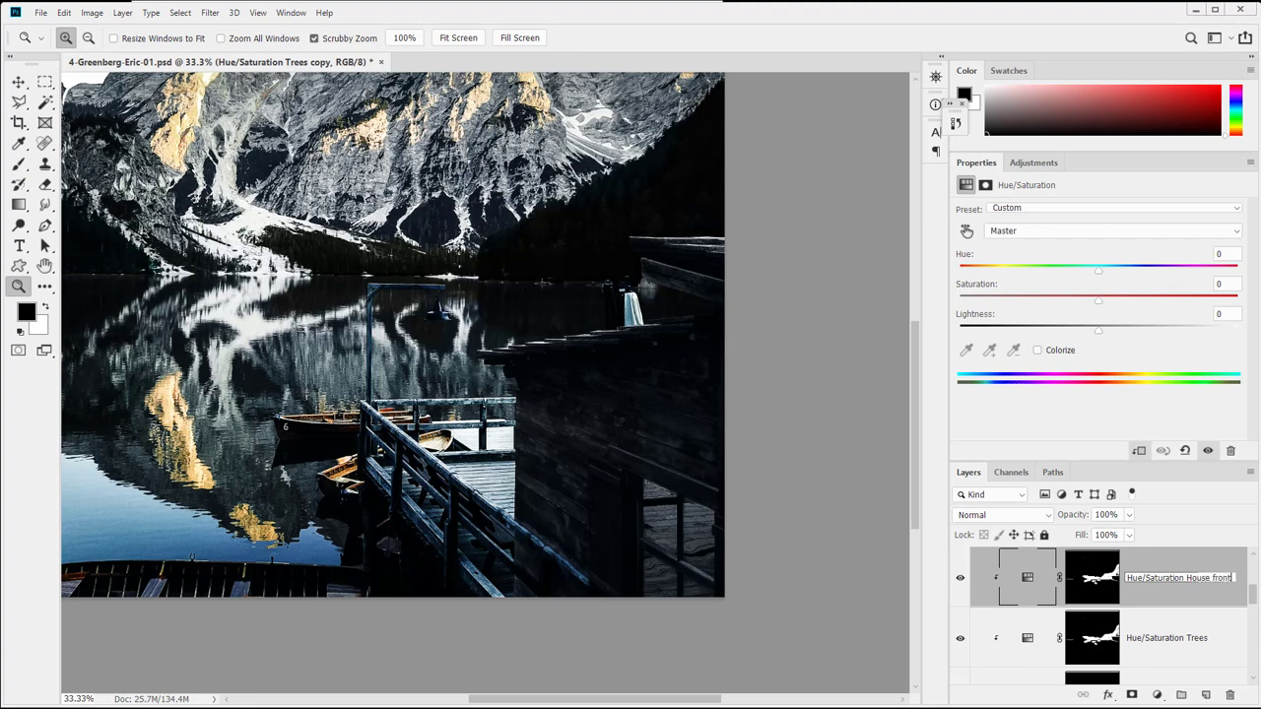
{"action": "key", "text": "Return"}
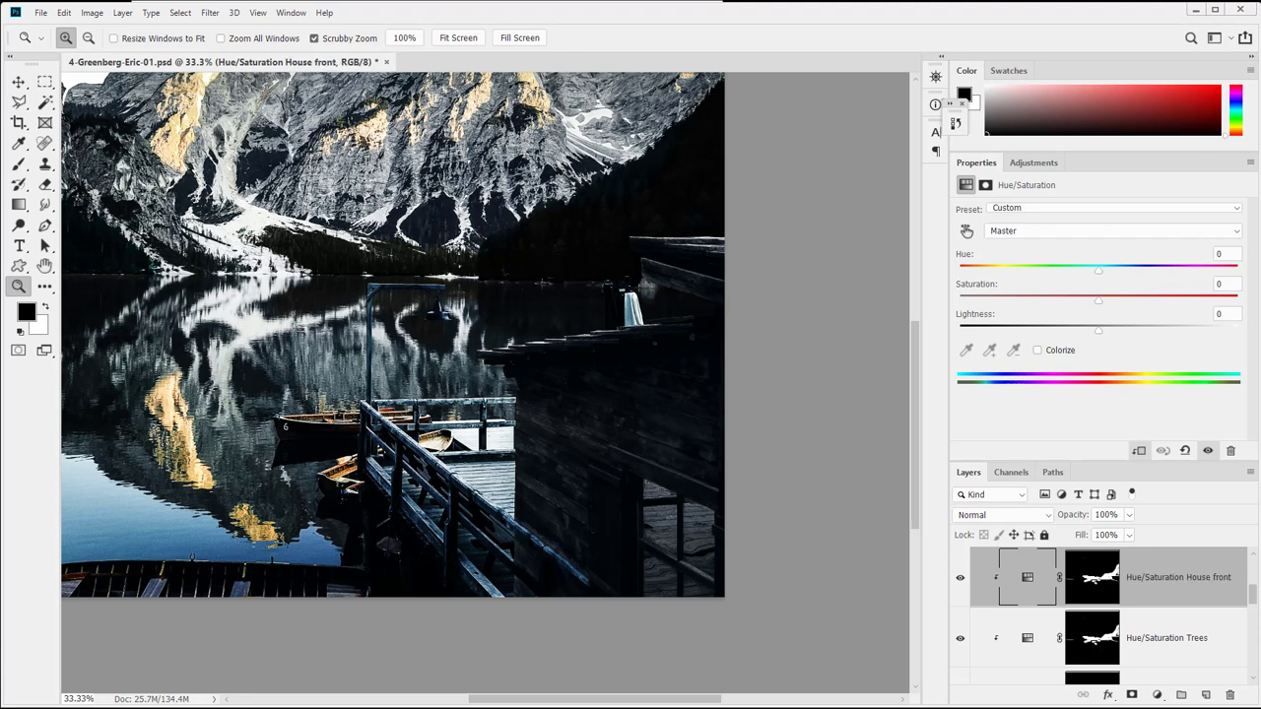
Fill the entire mask of the Hue/Saturation House front layer with black
{"action": "left_click", "coordinate": [1074, 579]}
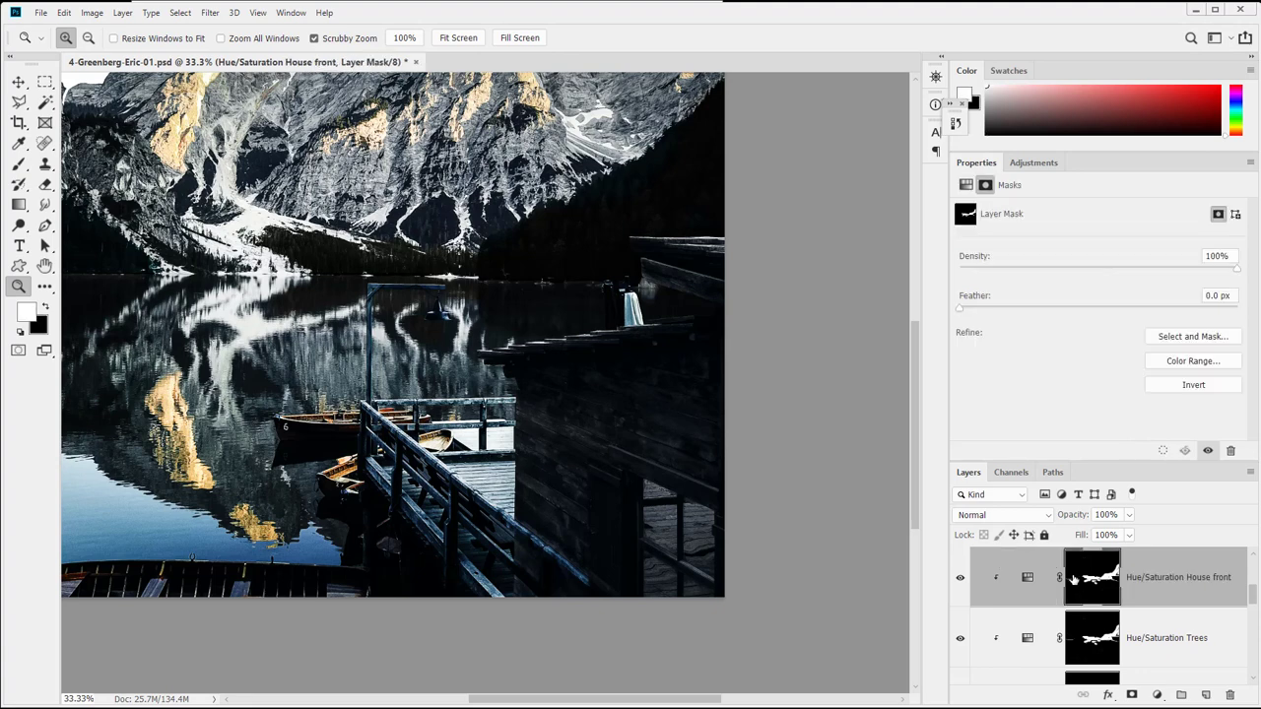
{"action": "key", "text": "alt+BackSpace"}
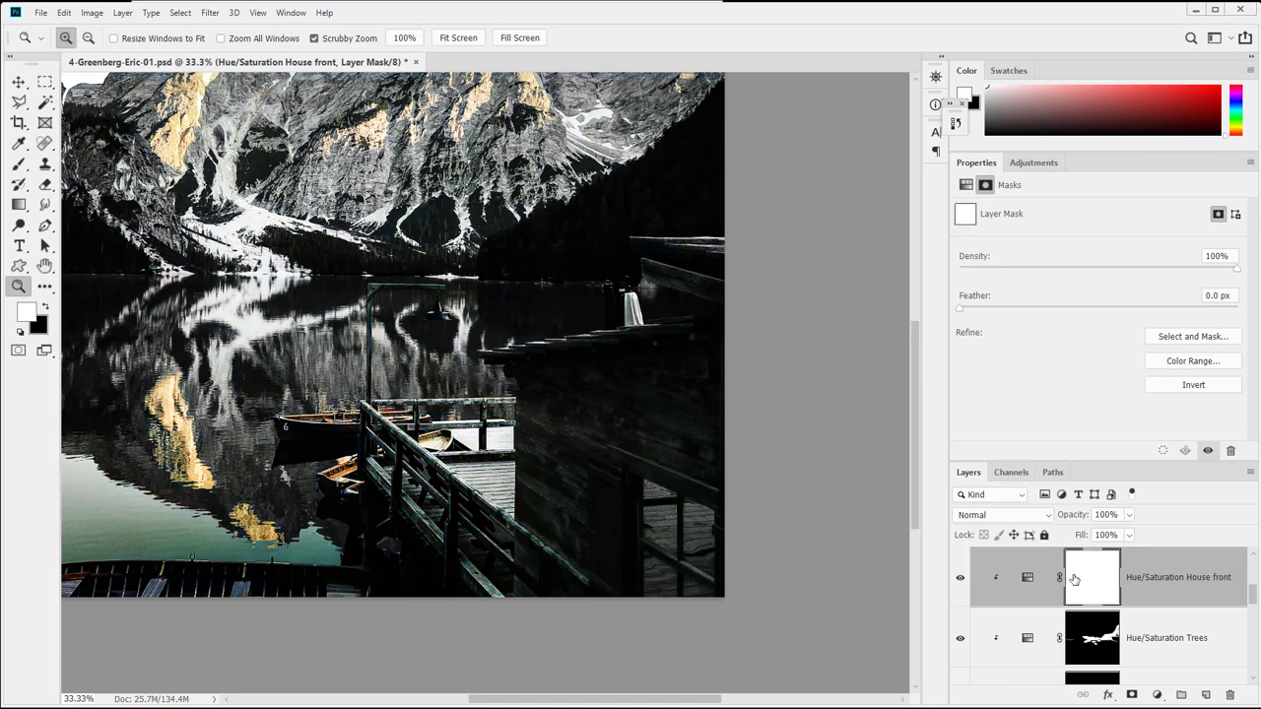
{"action": "key", "text": "ctrl+BackSpace"}
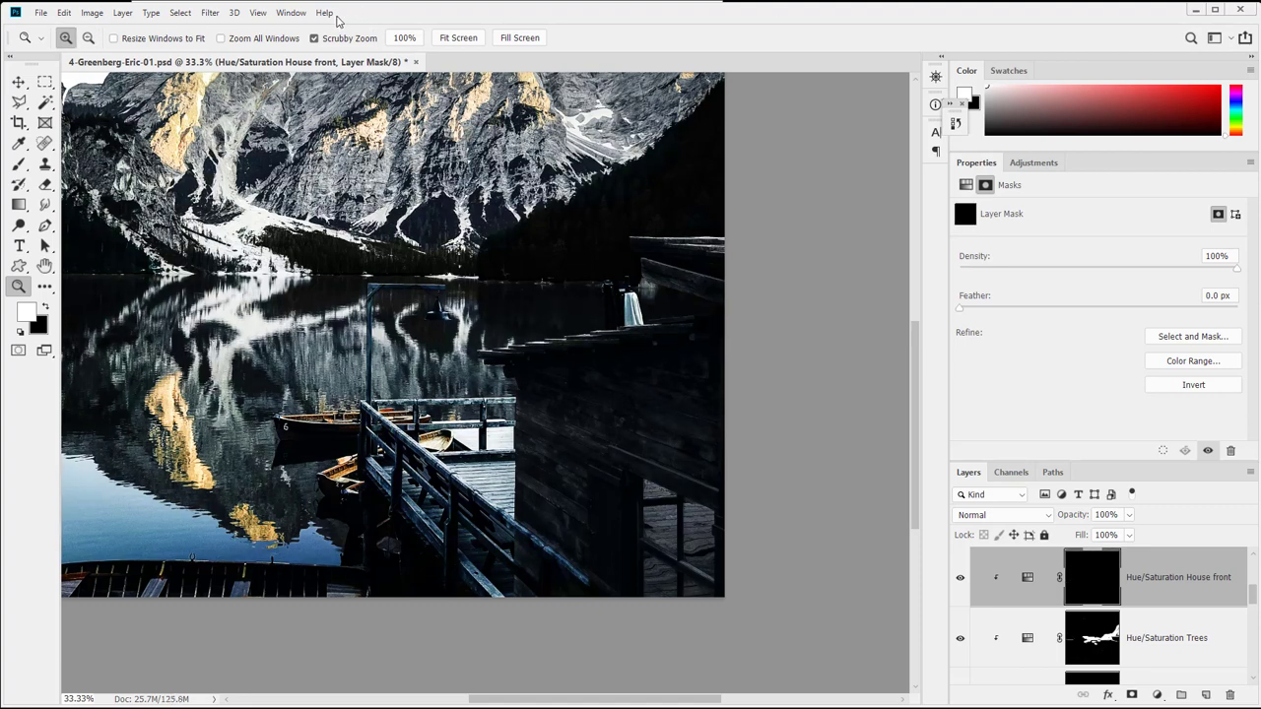
Load the saved Front wall selection and fill it with white on the Hue/Saturation House front mask
{"action": "left_click_drag", "start_coordinate": [248, 260], "coordinate": [341, 312]}
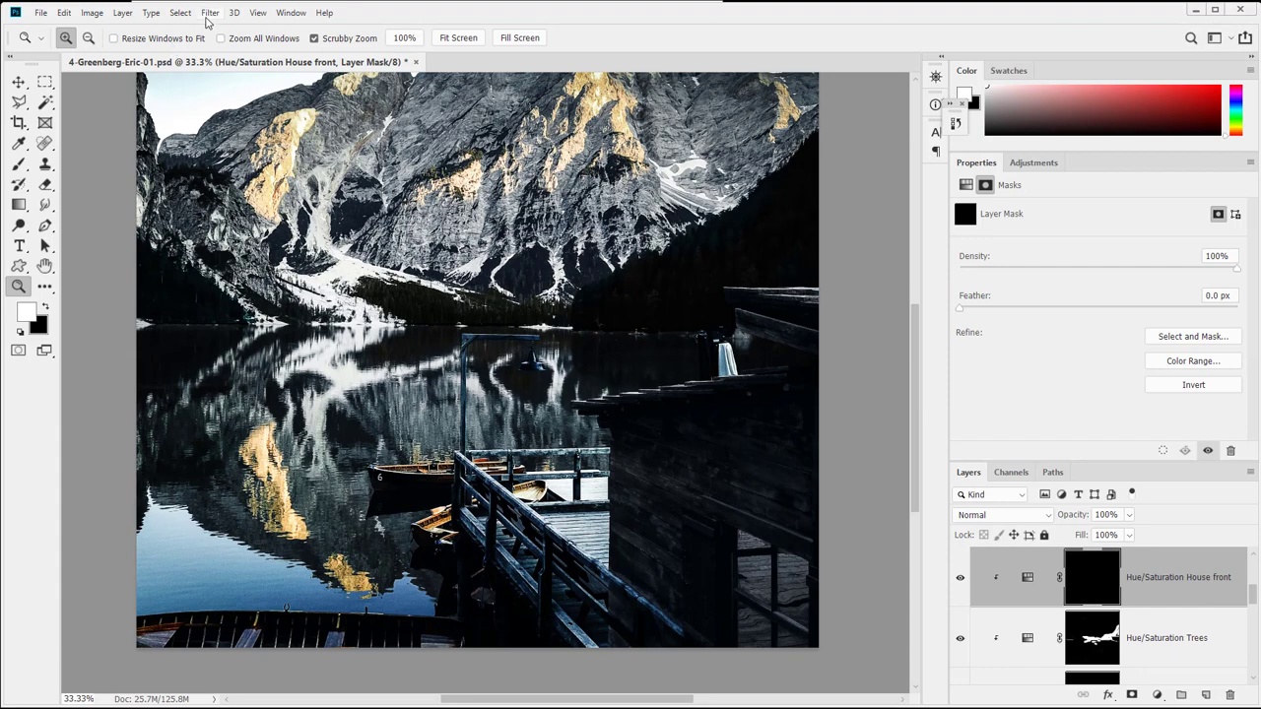
{"action": "left_click", "coordinate": [180, 13]}
{"action": "left_click", "coordinate": [207, 300]}
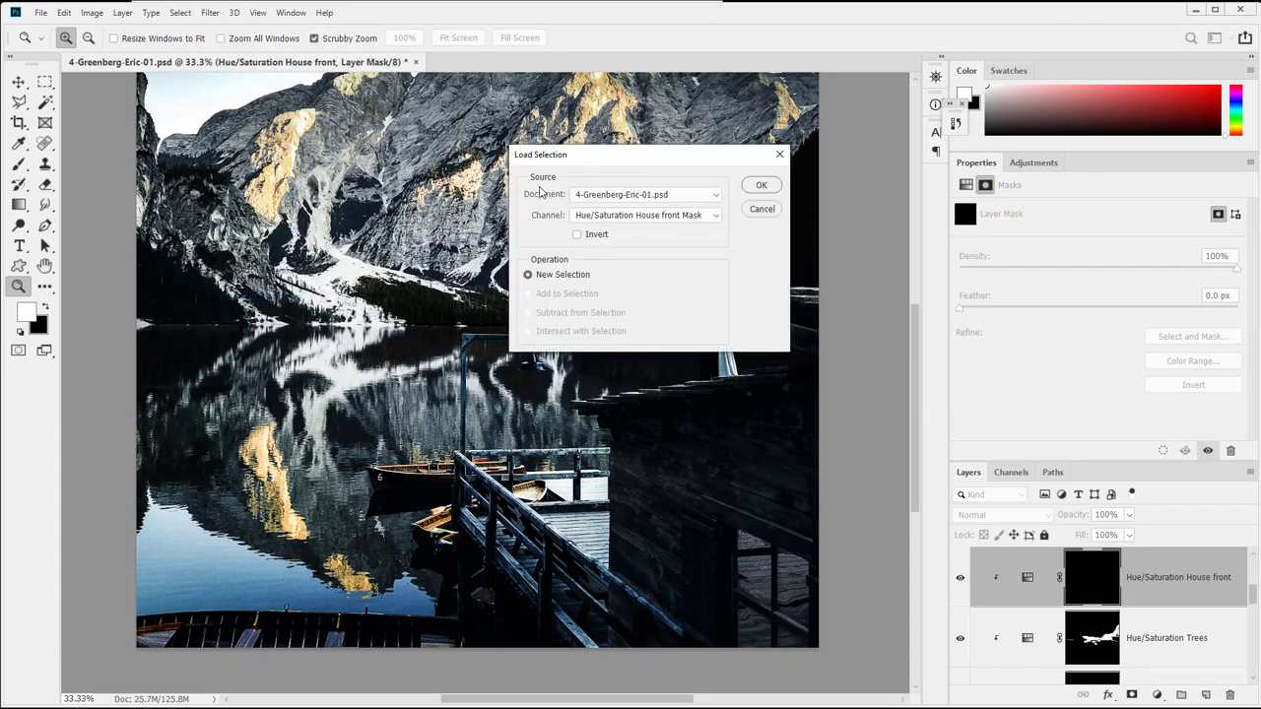
{"action": "left_click", "coordinate": [610, 217]}
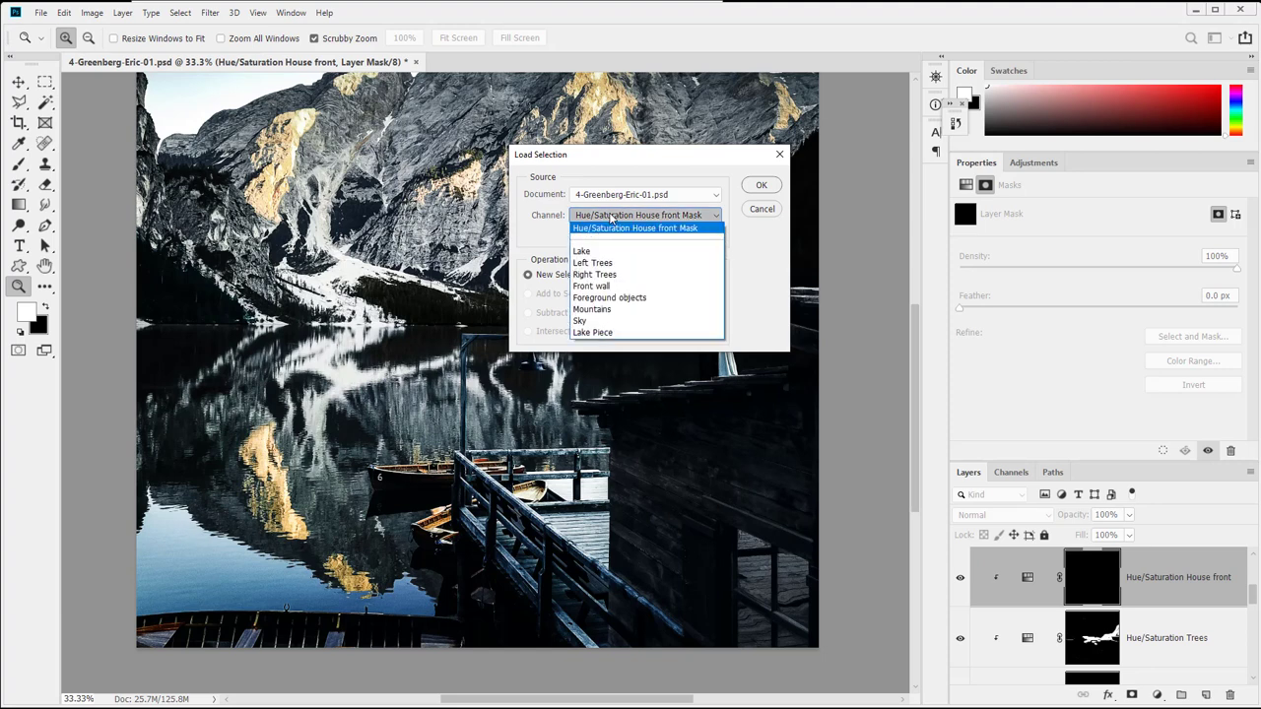
{"action": "left_click", "coordinate": [656, 287]}
{"action": "left_click", "coordinate": [759, 185]}
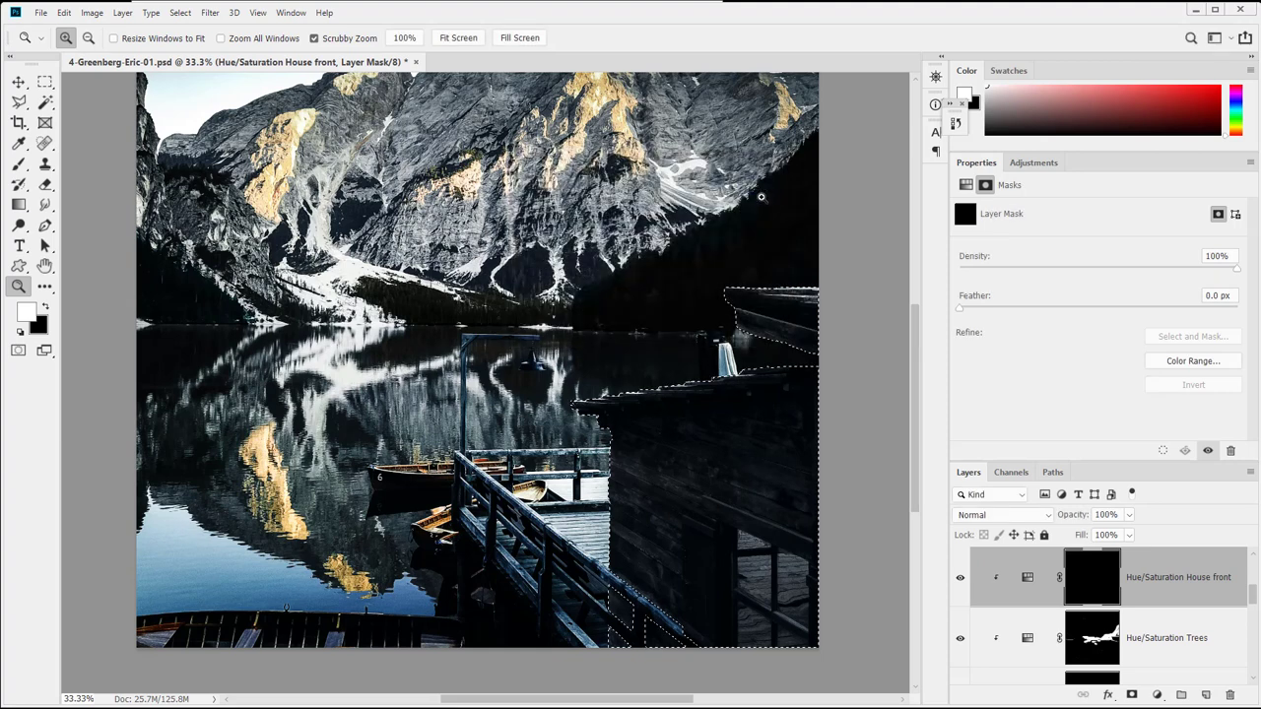
{"action": "key", "text": "alt+BackSpace"}
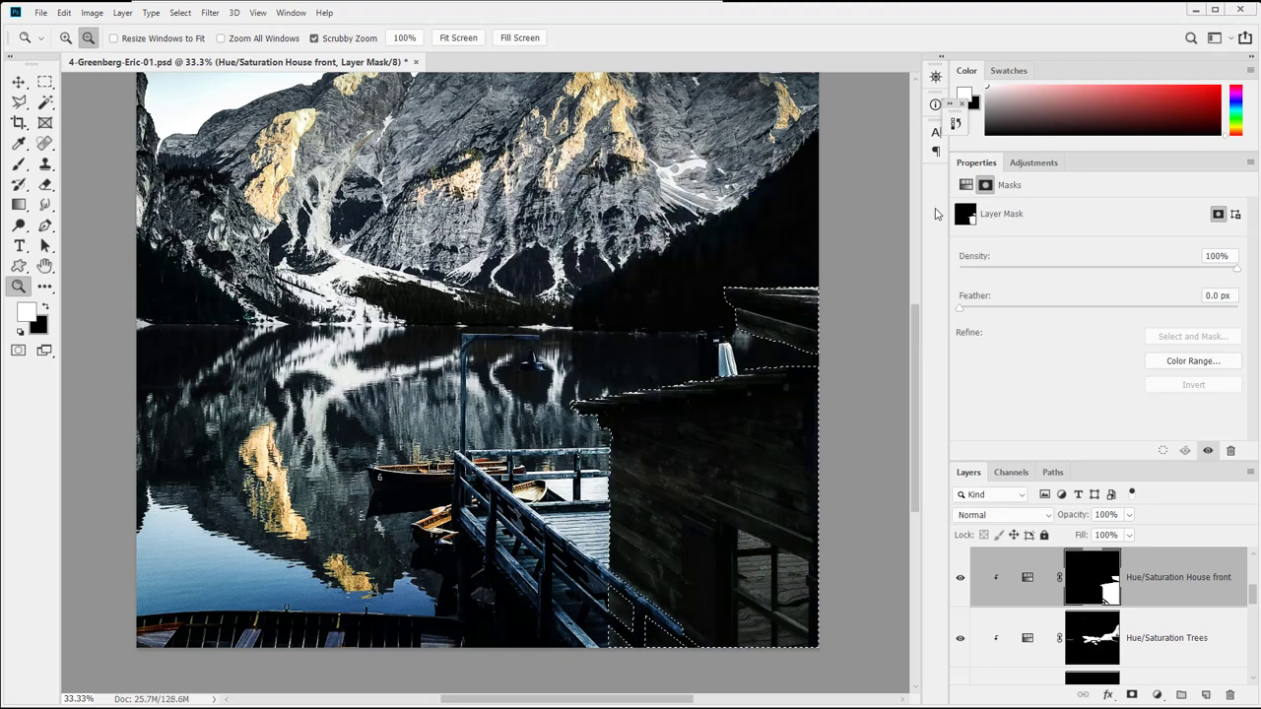
Deselect the front wall and lower the opacity of the Hue/Saturation House front adjustment layer to 24%
{"action": "key", "text": "ctrl+d"}
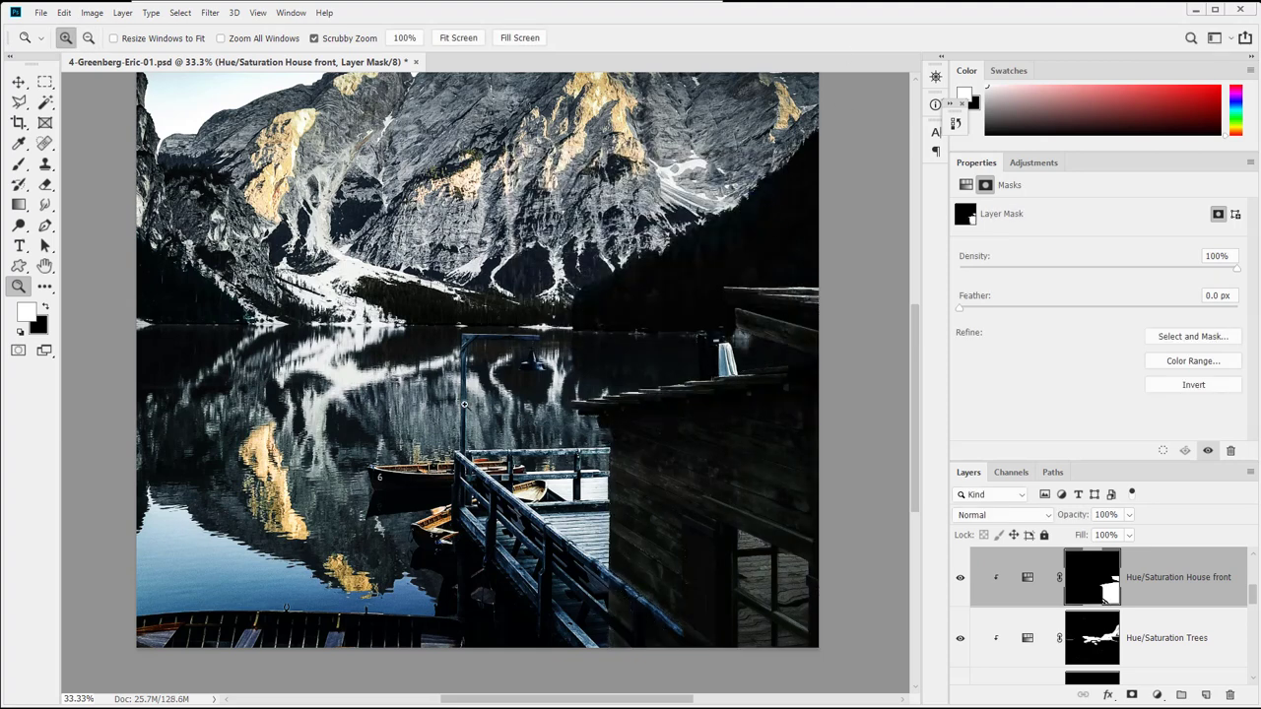
{"action": "left_click_drag", "start_coordinate": [625, 423], "coordinate": [597, 421]}
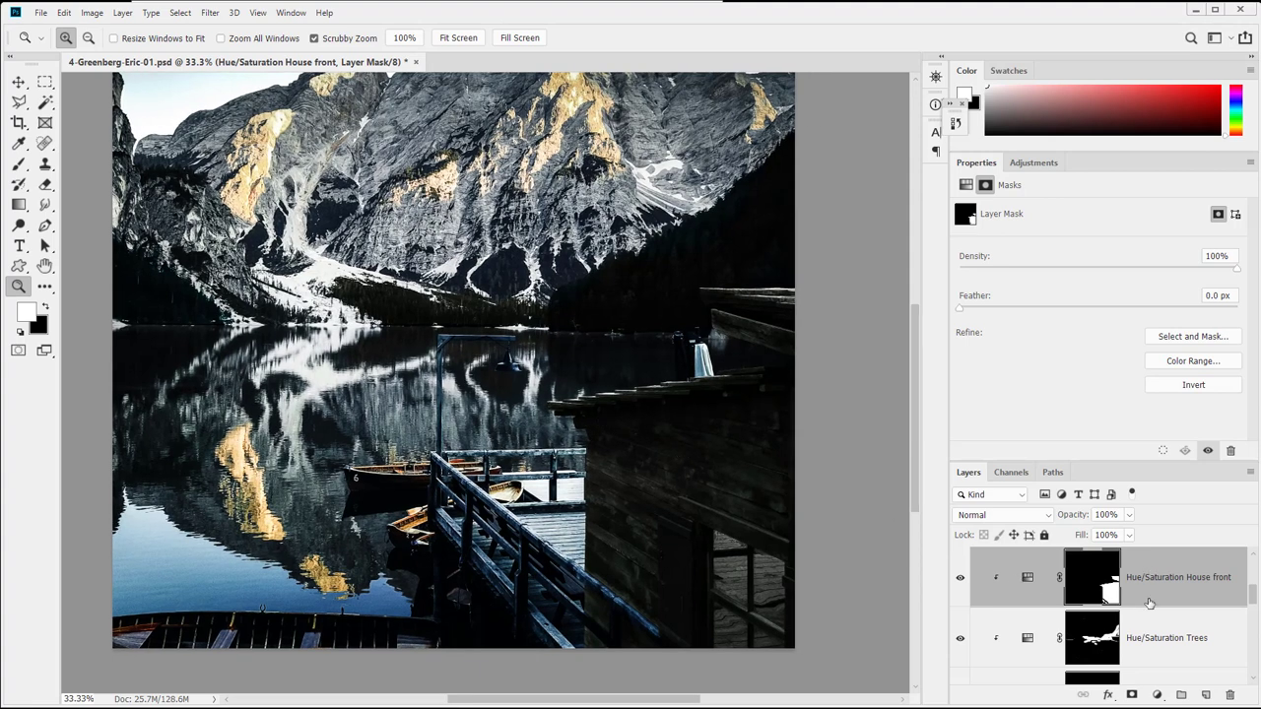
{"action": "left_click", "coordinate": [1149, 601]}
{"action": "left_click", "coordinate": [1127, 516]}
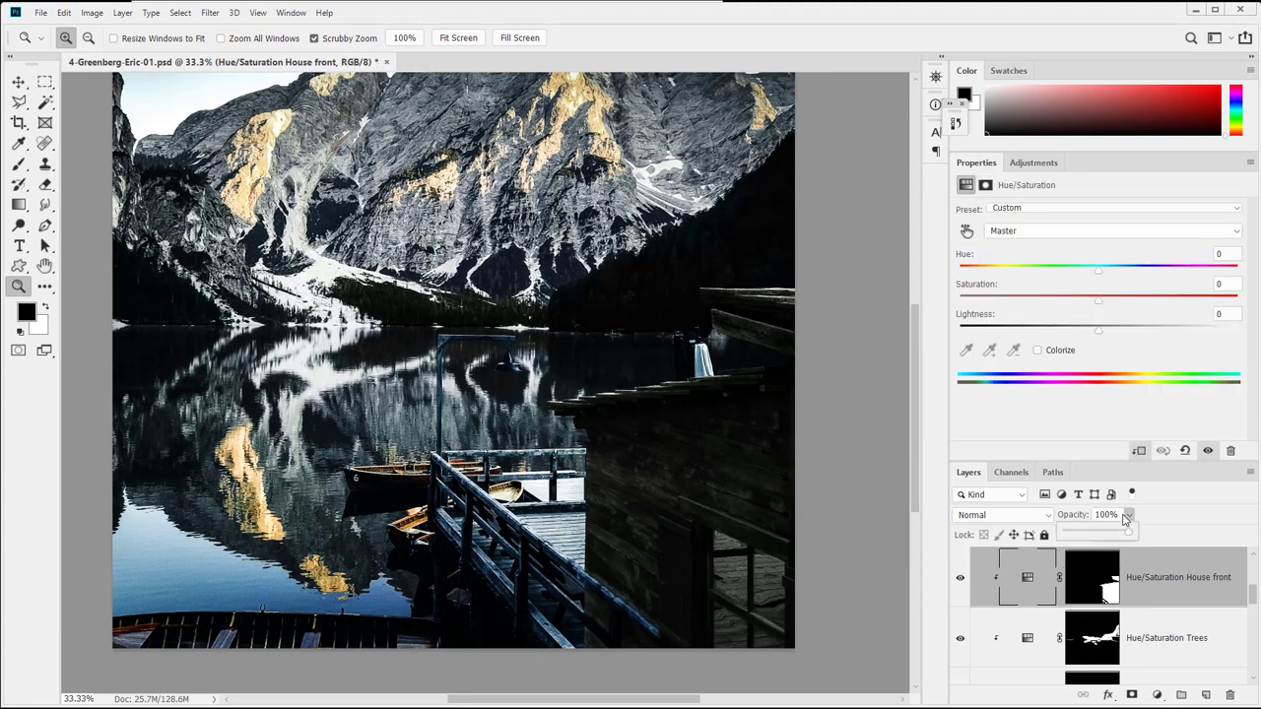
{"action": "left_click_drag", "start_coordinate": [1109, 540], "coordinate": [1078, 540]}
{"action": "left_click_drag", "start_coordinate": [1079, 538], "coordinate": [1082, 538]}
{"action": "left_click", "coordinate": [529, 370]}
{"action": "left_click", "coordinate": [529, 370], "text": "alt"}
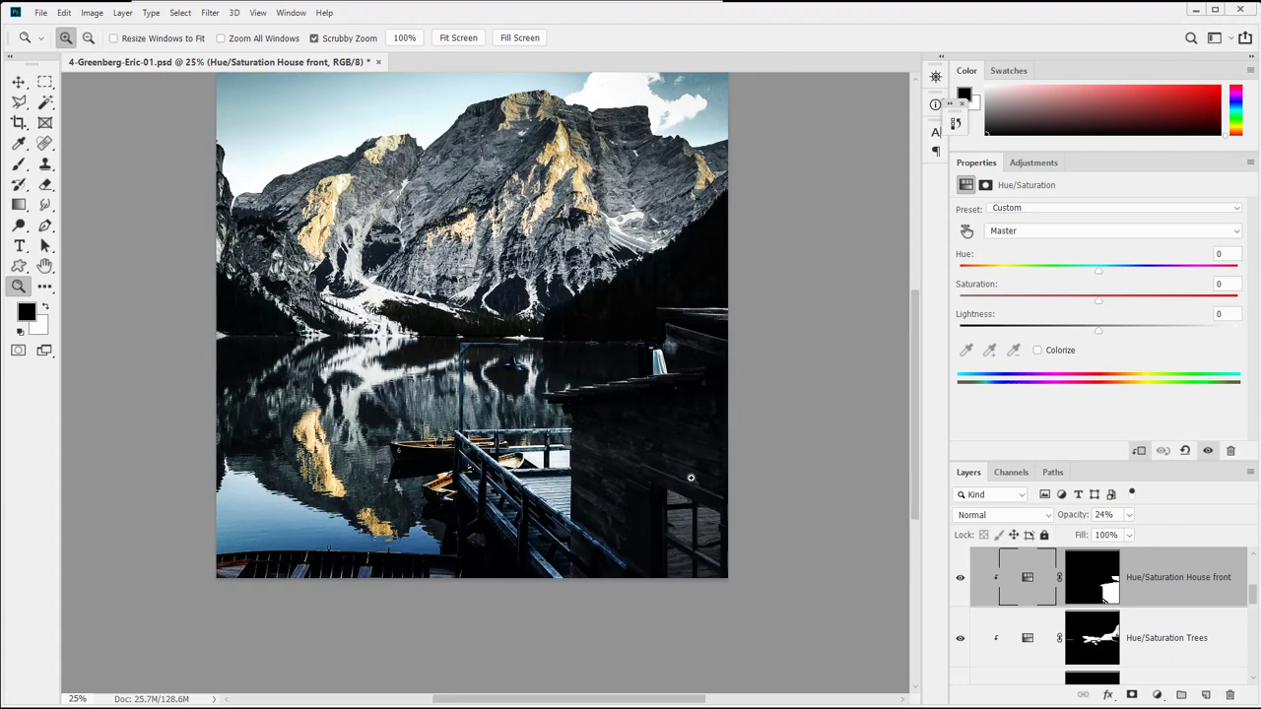
Save the document, then paint black on the Hue/Saturation House front mask over the window area of the house
{"action": "key", "text": "ctrl+s"}
{"action": "left_click_drag", "start_coordinate": [667, 495], "coordinate": [644, 437]}
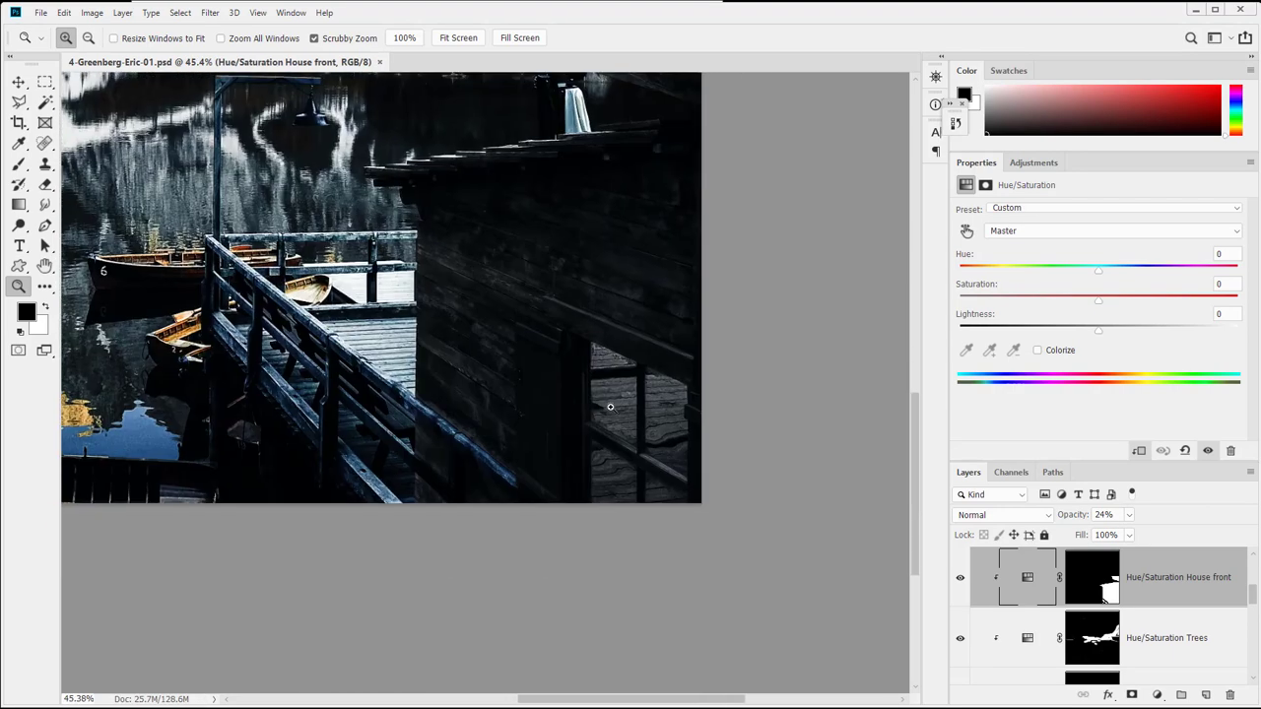
{"action": "key", "text": "b"}
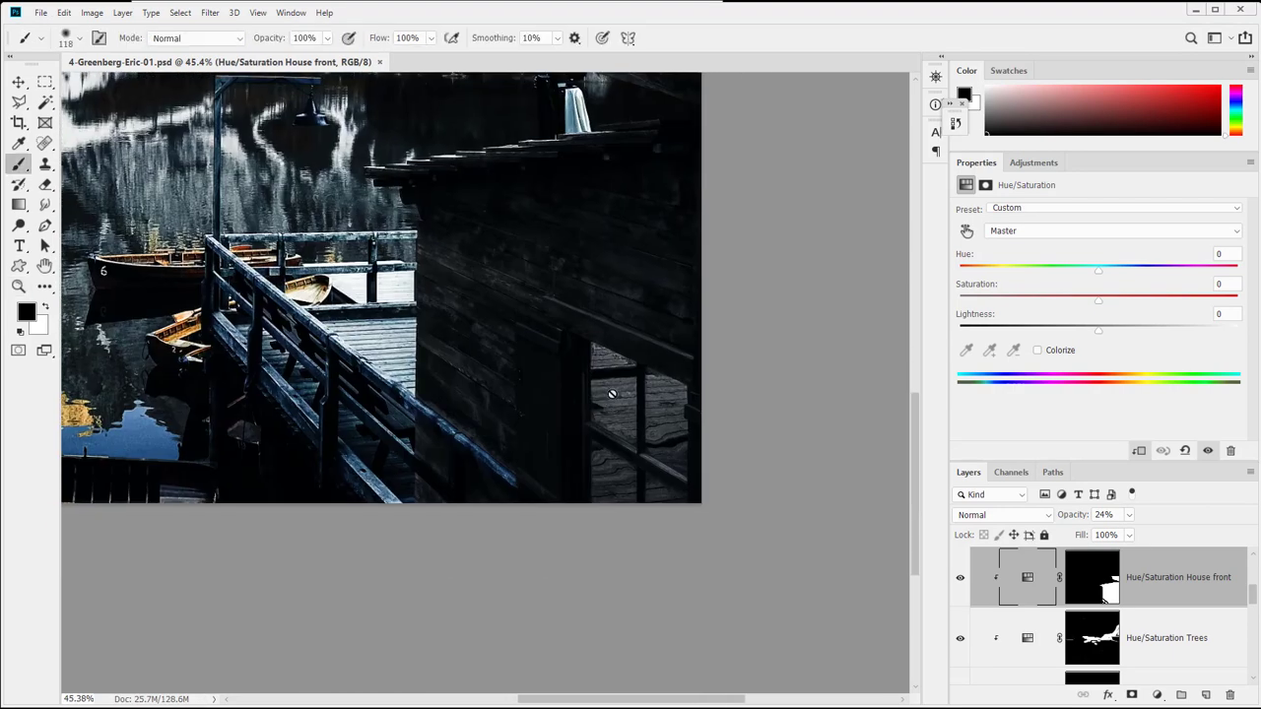
{"action": "left_click", "coordinate": [1109, 578]}
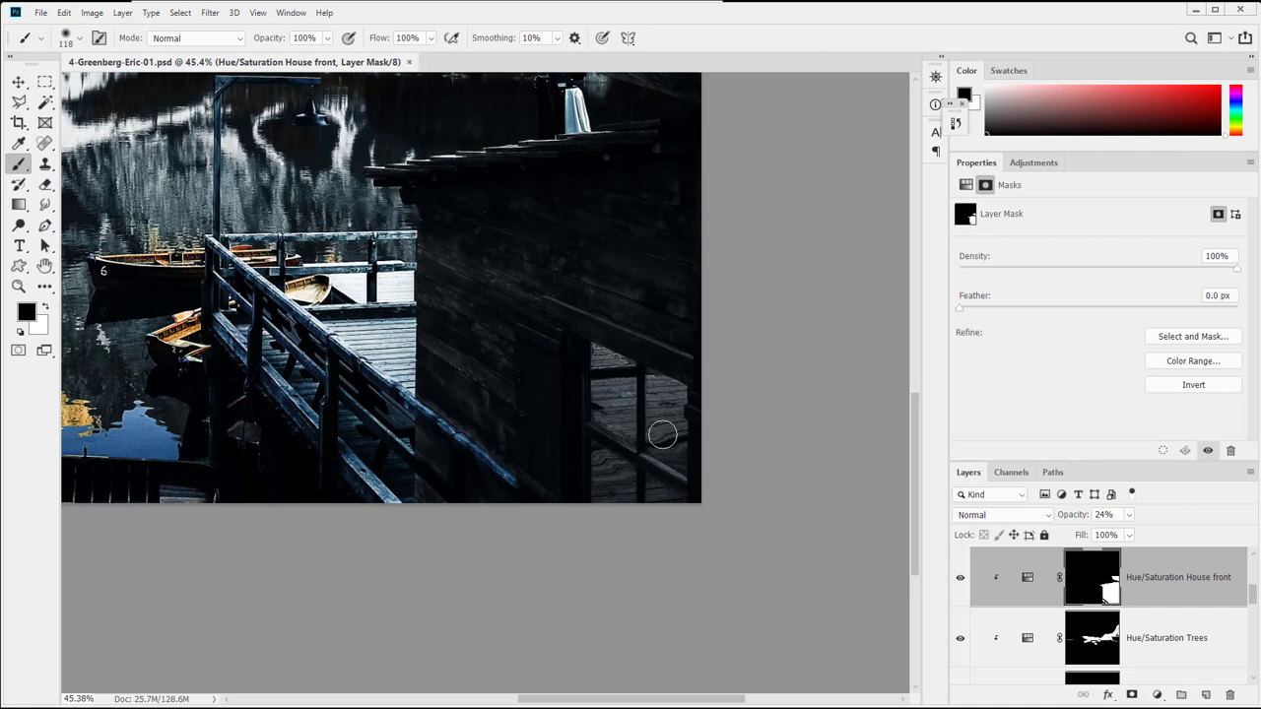
{"action": "mouse_move", "coordinate": [626, 423]}
{"action": "left_mouse_down"}
{"action": "mouse_move", "coordinate": [607, 398]}
{"action": "mouse_move", "coordinate": [620, 386]}
{"action": "mouse_move", "coordinate": [613, 425]}
{"action": "mouse_move", "coordinate": [611, 369]}
{"action": "left_mouse_up"}
Reduce the opacity of the Hue/Saturation House front layer to 5%
{"action": "key", "text": "z"}
{"action": "left_click", "coordinate": [631, 426], "text": "alt"}
{"action": "left_click", "coordinate": [631, 427], "text": "alt"}
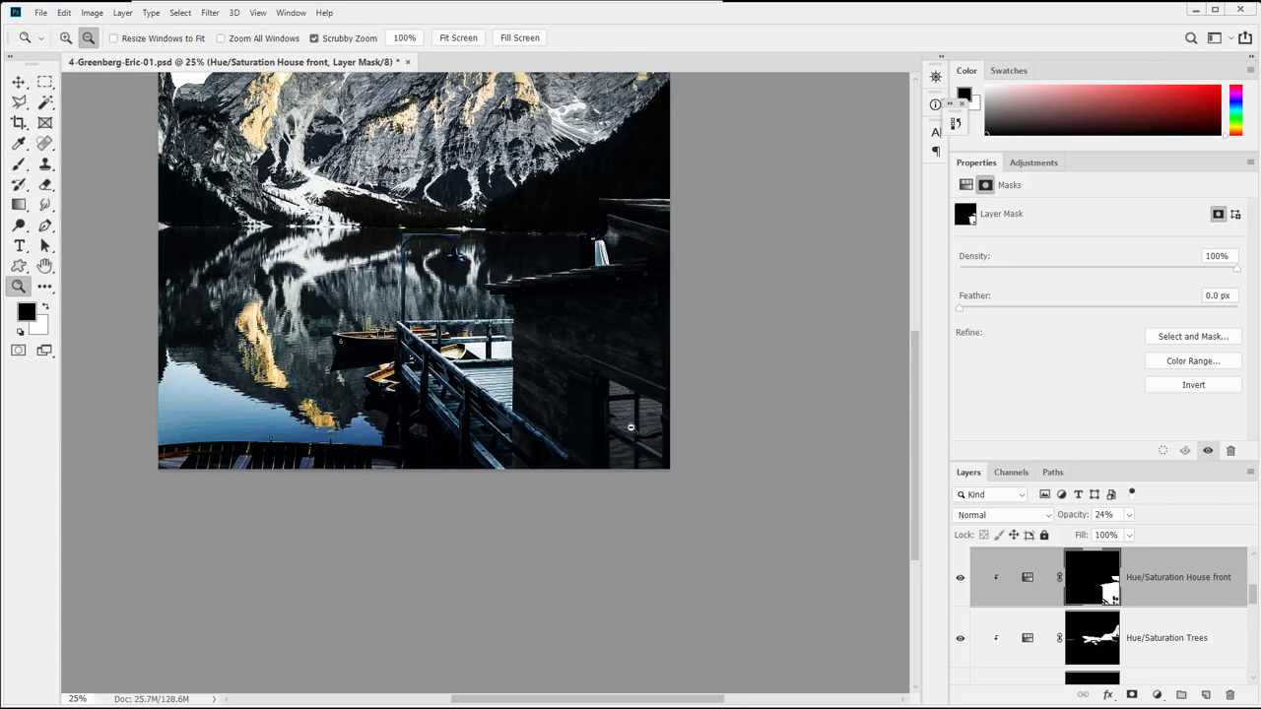
{"action": "left_click", "coordinate": [631, 427], "text": "alt"}
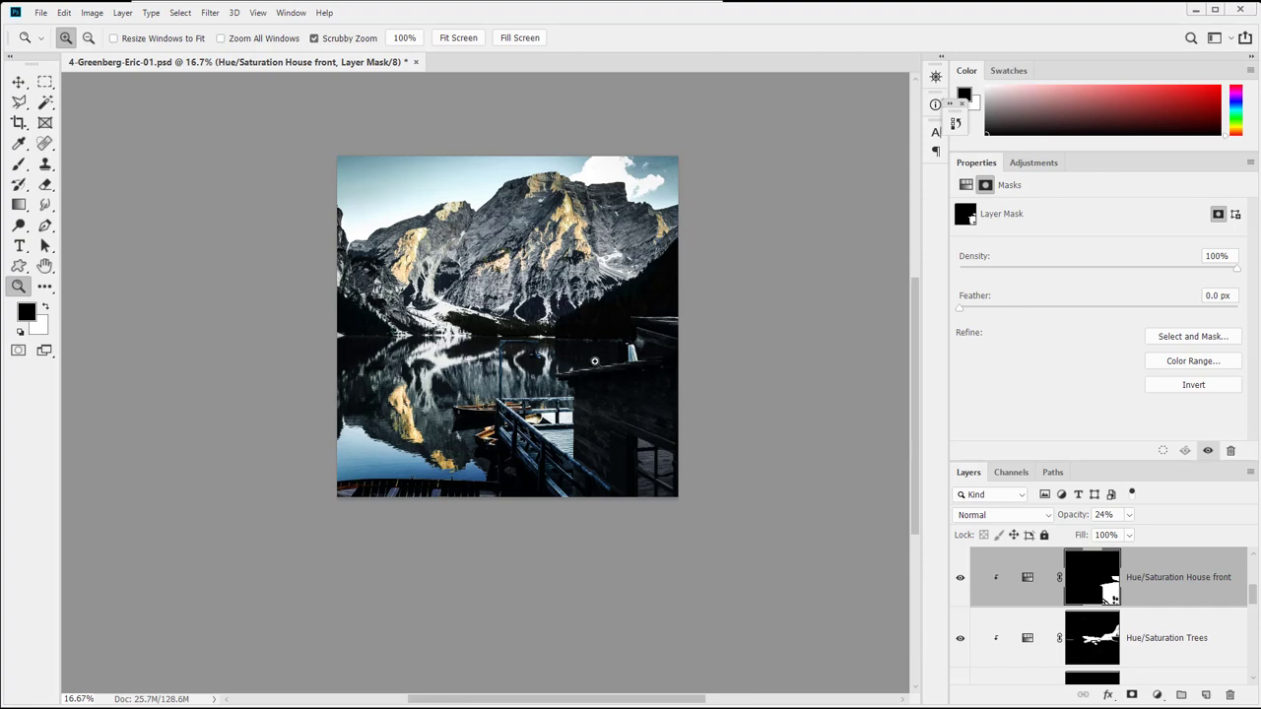
{"action": "left_click_drag", "start_coordinate": [486, 306], "coordinate": [531, 324]}
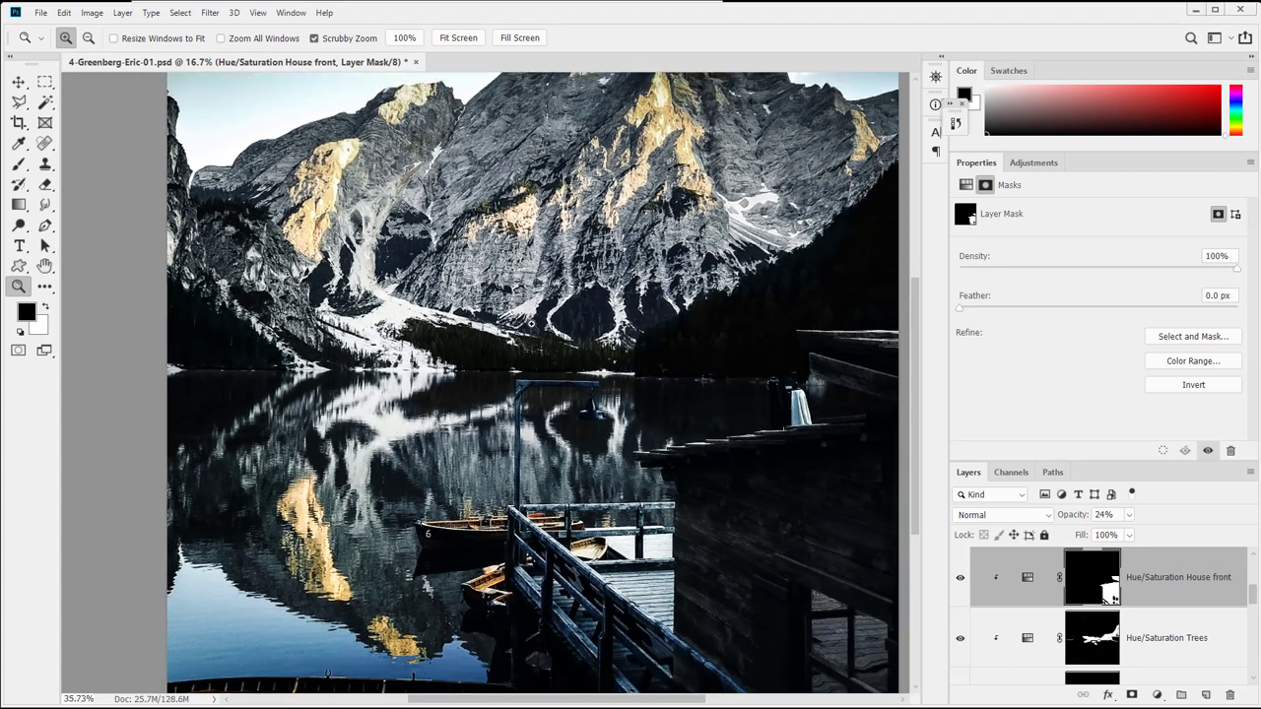
{"action": "left_click_drag", "start_coordinate": [653, 400], "coordinate": [634, 350]}
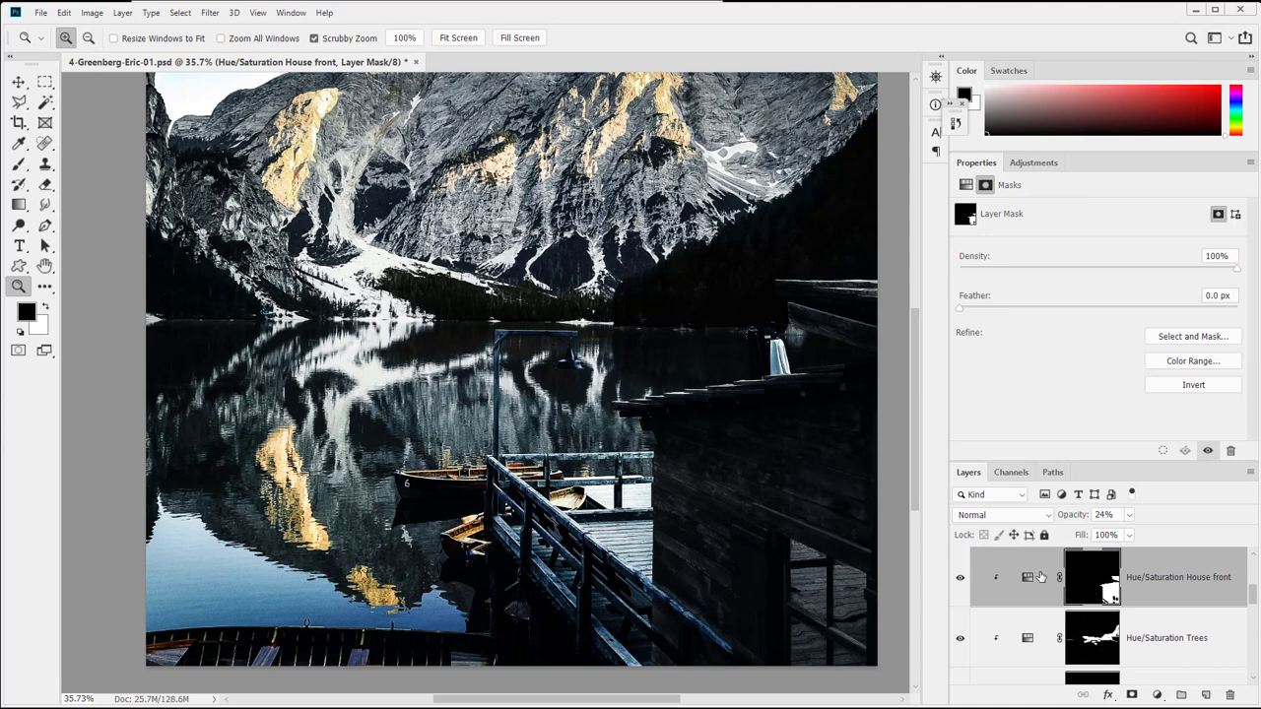
{"action": "left_click", "coordinate": [1126, 516]}
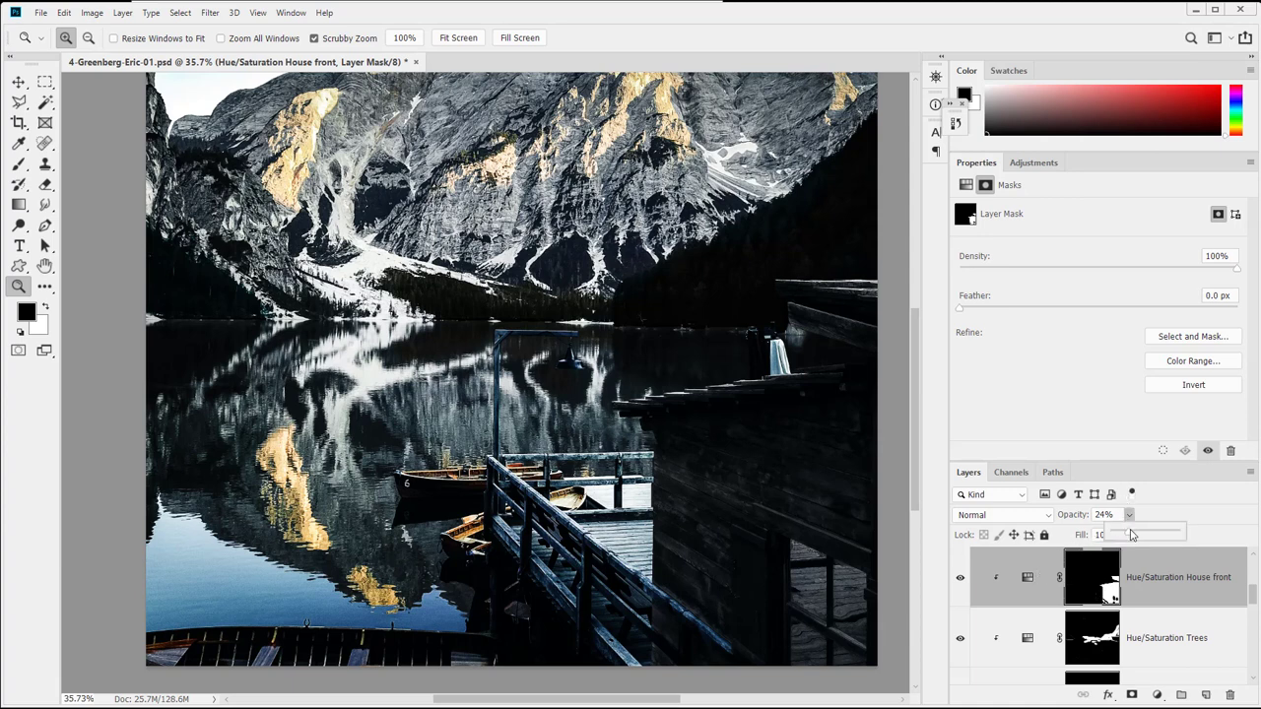
{"action": "left_click_drag", "start_coordinate": [1127, 537], "coordinate": [1123, 538]}
{"action": "left_click", "coordinate": [606, 352]}
{"action": "left_click", "coordinate": [605, 353], "text": "alt"}
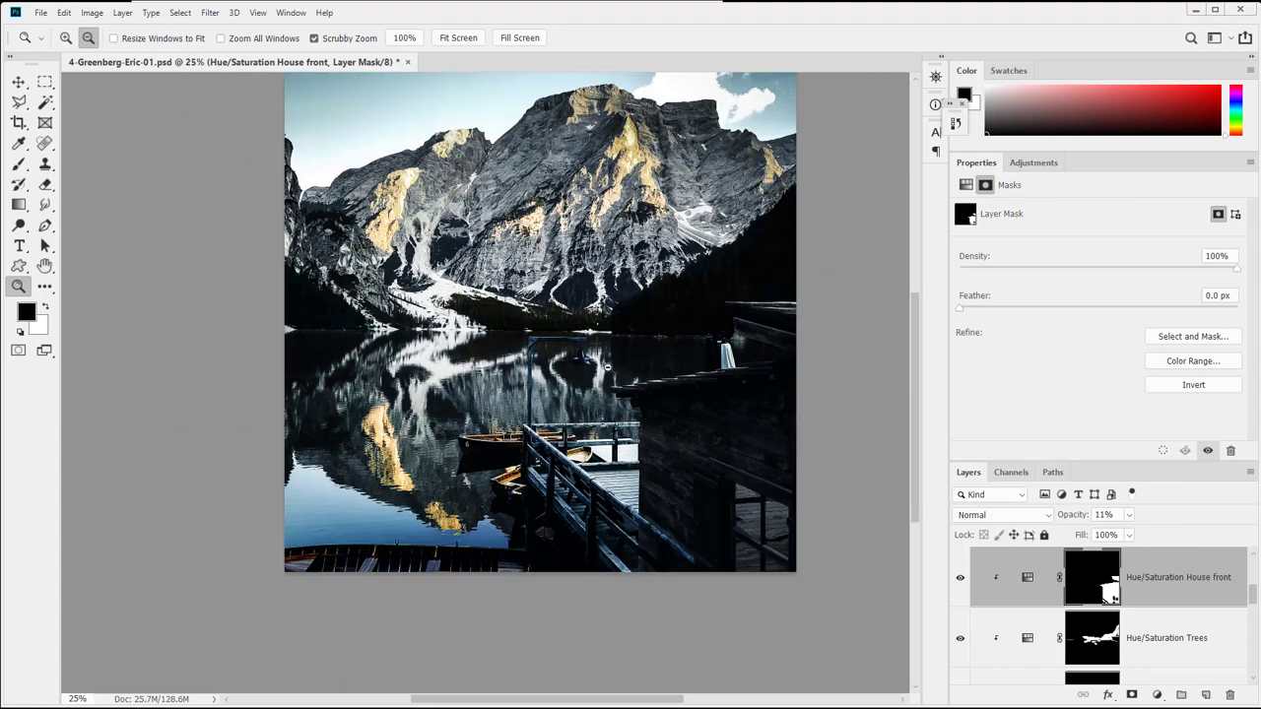
{"action": "left_click", "coordinate": [1130, 516]}
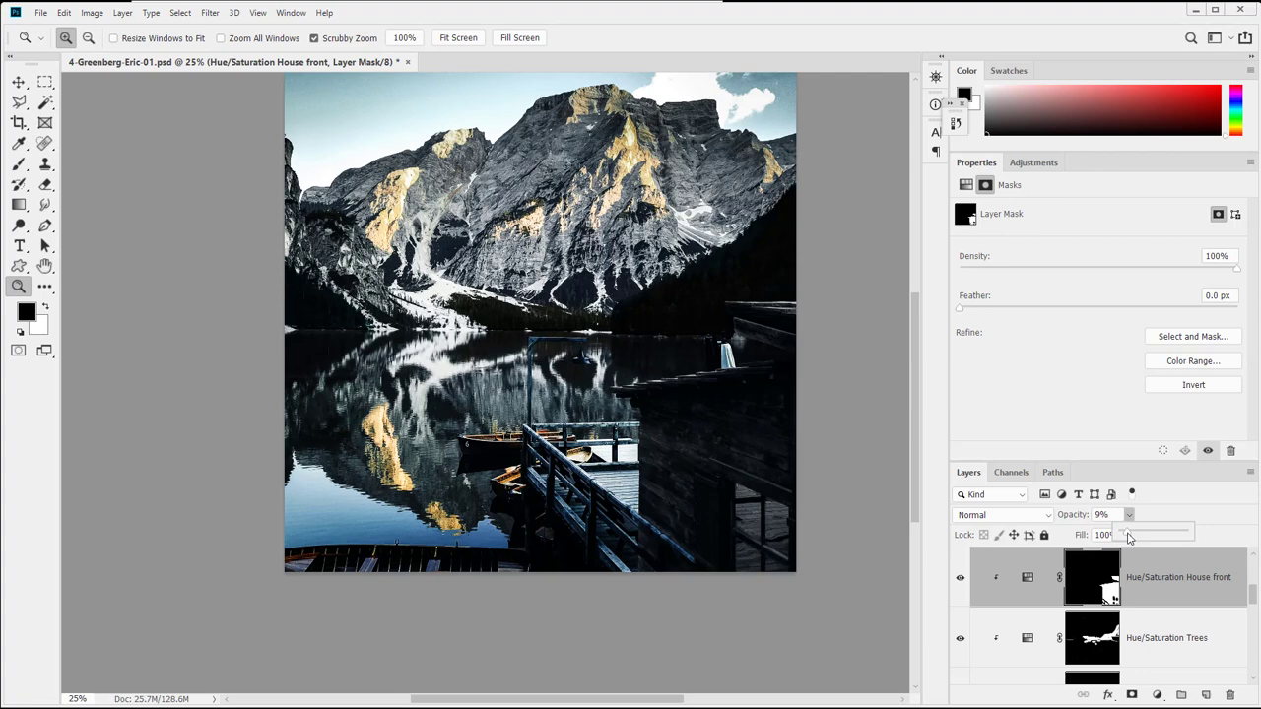
{"action": "left_click", "coordinate": [840, 503]}
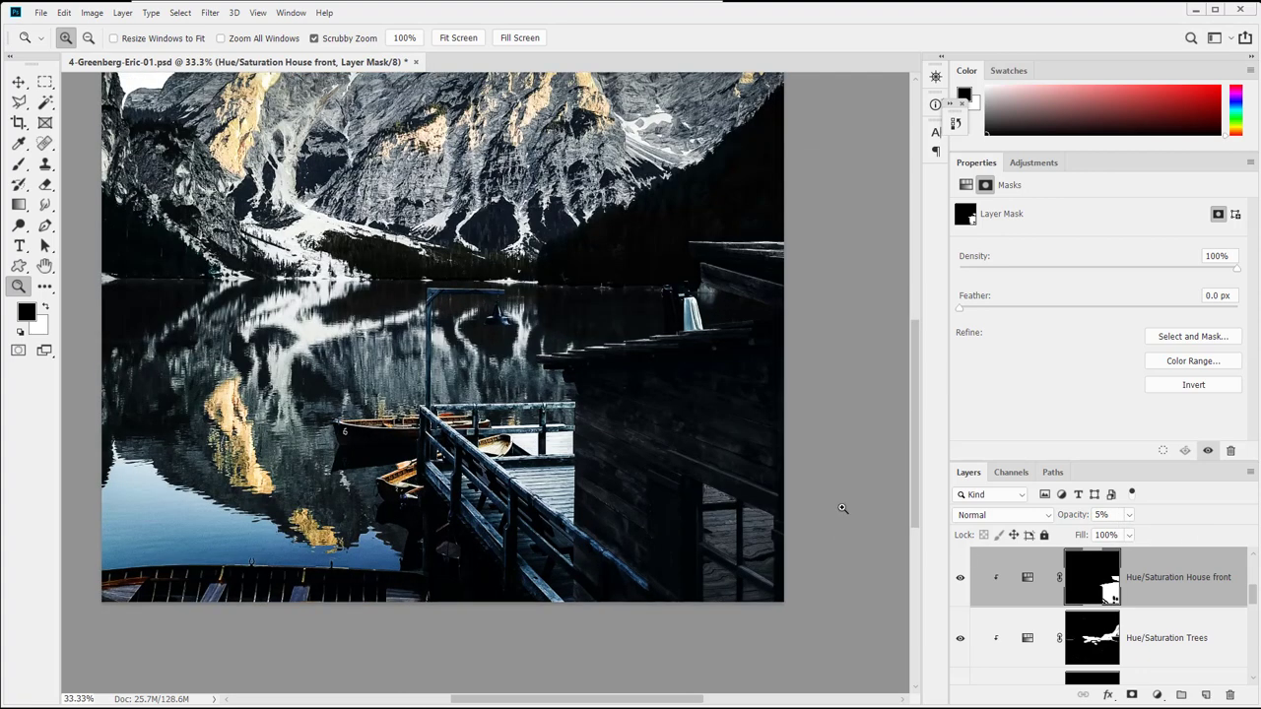
Hide the Sky Color and Sky Lum adjustment layers
{"action": "left_click_drag", "start_coordinate": [549, 326], "coordinate": [649, 378]}
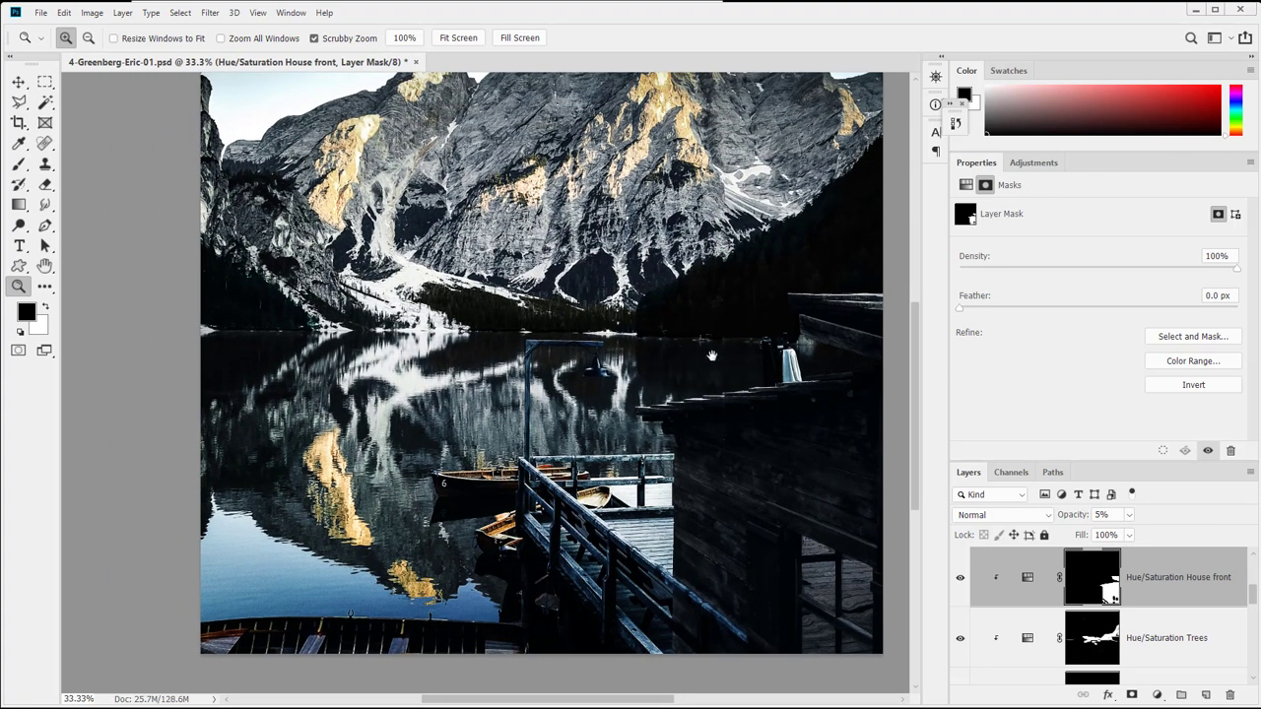
{"action": "left_click_drag", "start_coordinate": [711, 354], "coordinate": [666, 280]}
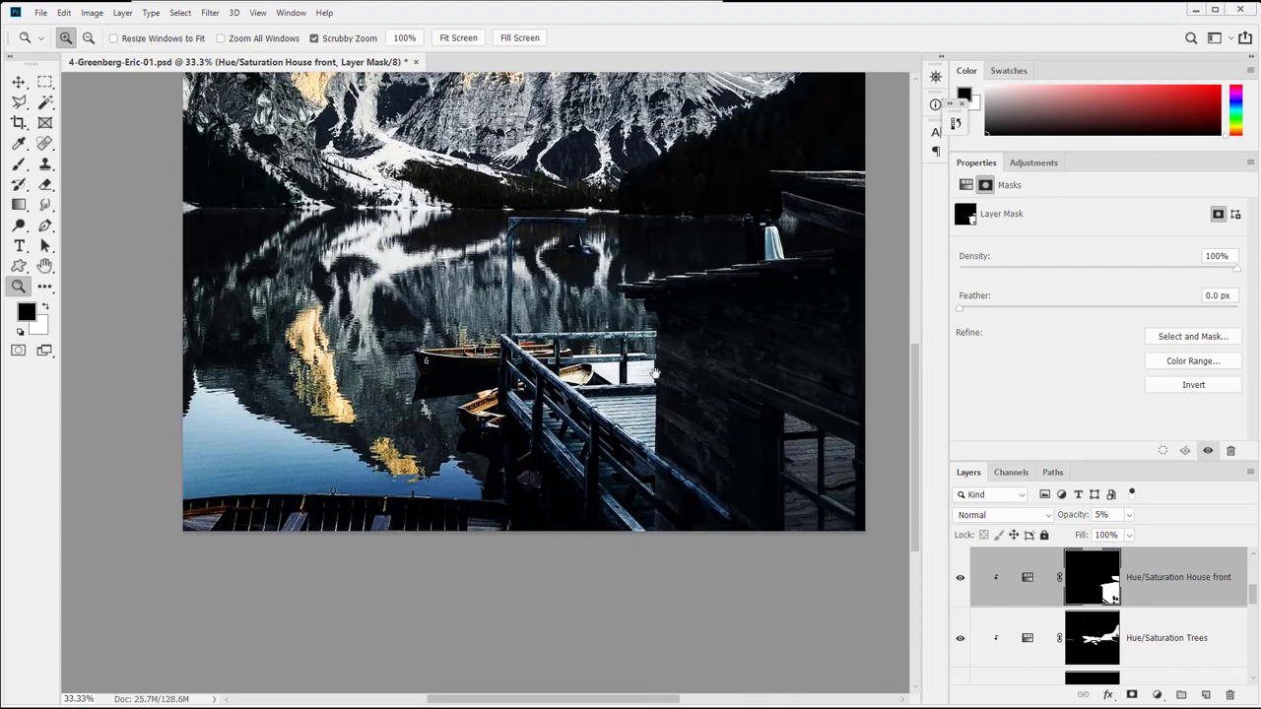
{"action": "left_click_drag", "start_coordinate": [511, 391], "coordinate": [528, 516]}
{"action": "left_click_drag", "start_coordinate": [523, 293], "coordinate": [519, 489]}
{"action": "left_click_drag", "start_coordinate": [343, 187], "coordinate": [435, 199]}
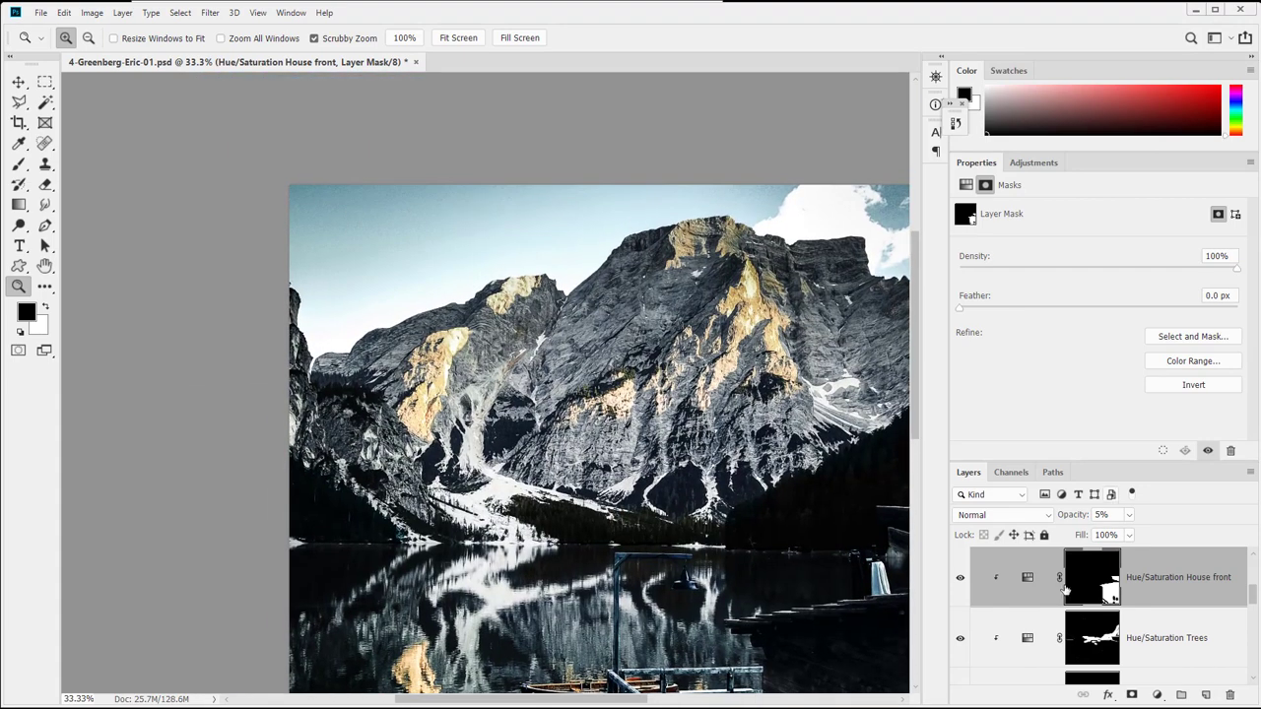
{"action": "scroll", "coordinate": [1069, 586], "scroll_direction": "down", "scroll_amount": 3}
{"action": "scroll", "coordinate": [1081, 574], "scroll_direction": "up", "scroll_amount": 2}
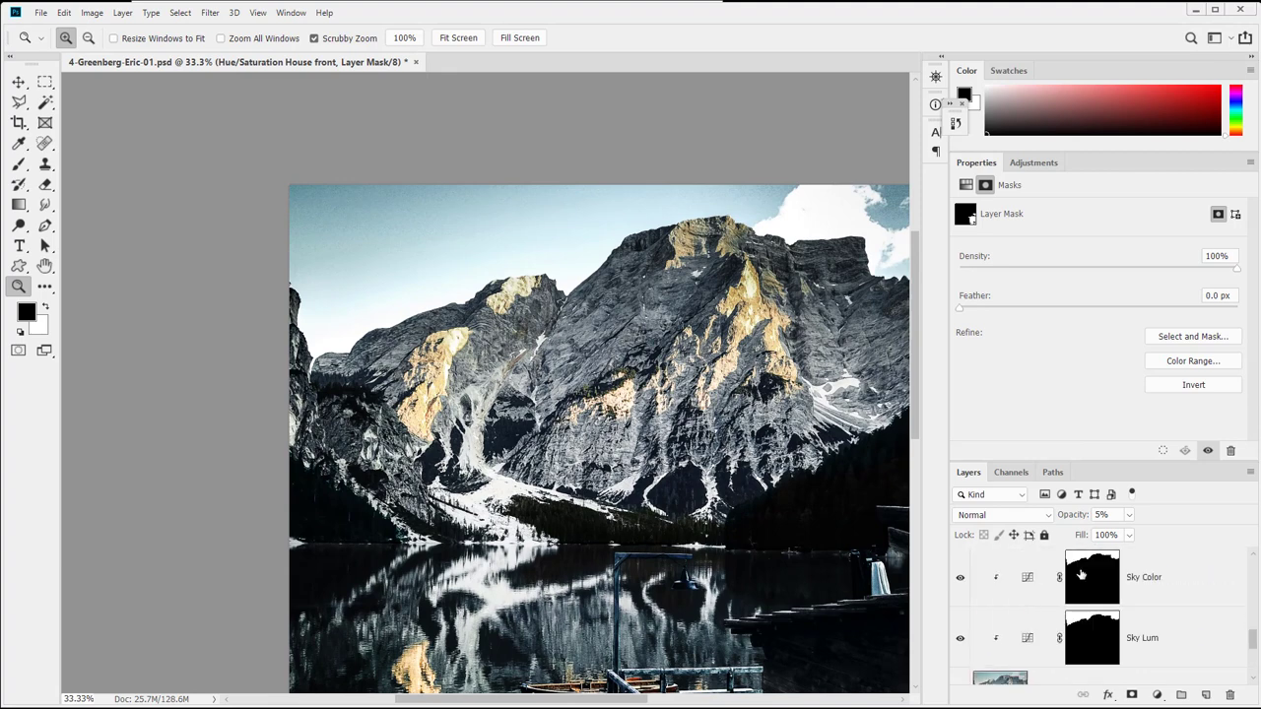
{"action": "scroll", "coordinate": [1016, 612], "scroll_direction": "down", "scroll_amount": 2}
{"action": "scroll", "coordinate": [1008, 611], "scroll_direction": "up", "scroll_amount": 2}
{"action": "left_click_drag", "start_coordinate": [960, 638], "coordinate": [959, 596]}
{"action": "left_click", "coordinate": [961, 596]}
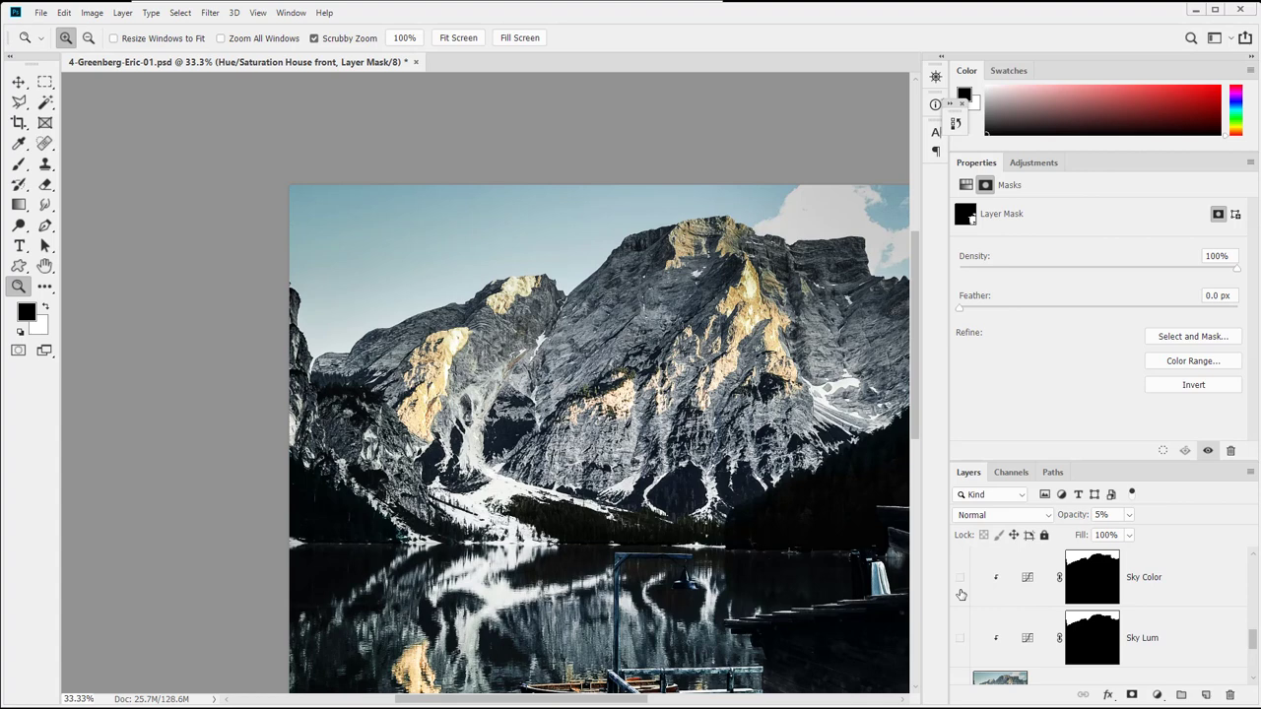
{"action": "left_click", "coordinate": [960, 643]}
{"action": "left_click", "coordinate": [960, 642]}
Load the Sky Lum mask as a selection and add a Curves adjustment layer limited to the sky
{"action": "left_click", "coordinate": [1086, 637], "text": "ctrl"}
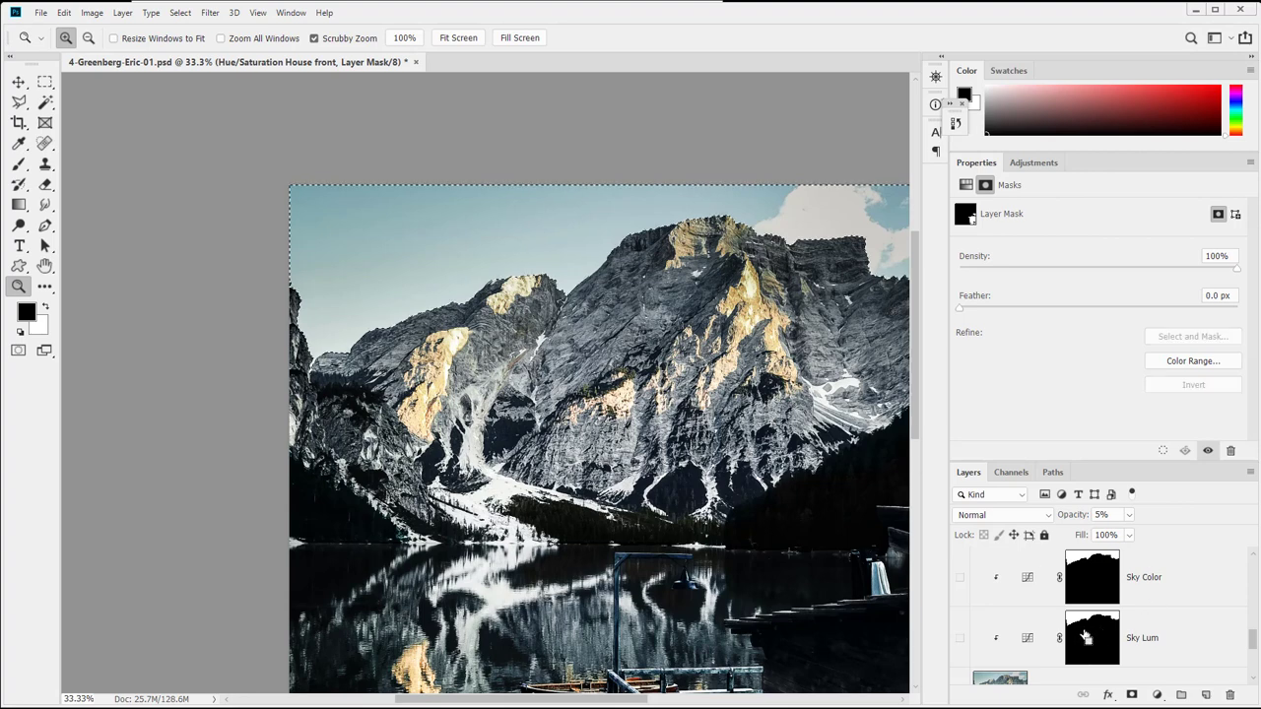
{"action": "left_click_drag", "start_coordinate": [579, 435], "coordinate": [484, 504]}
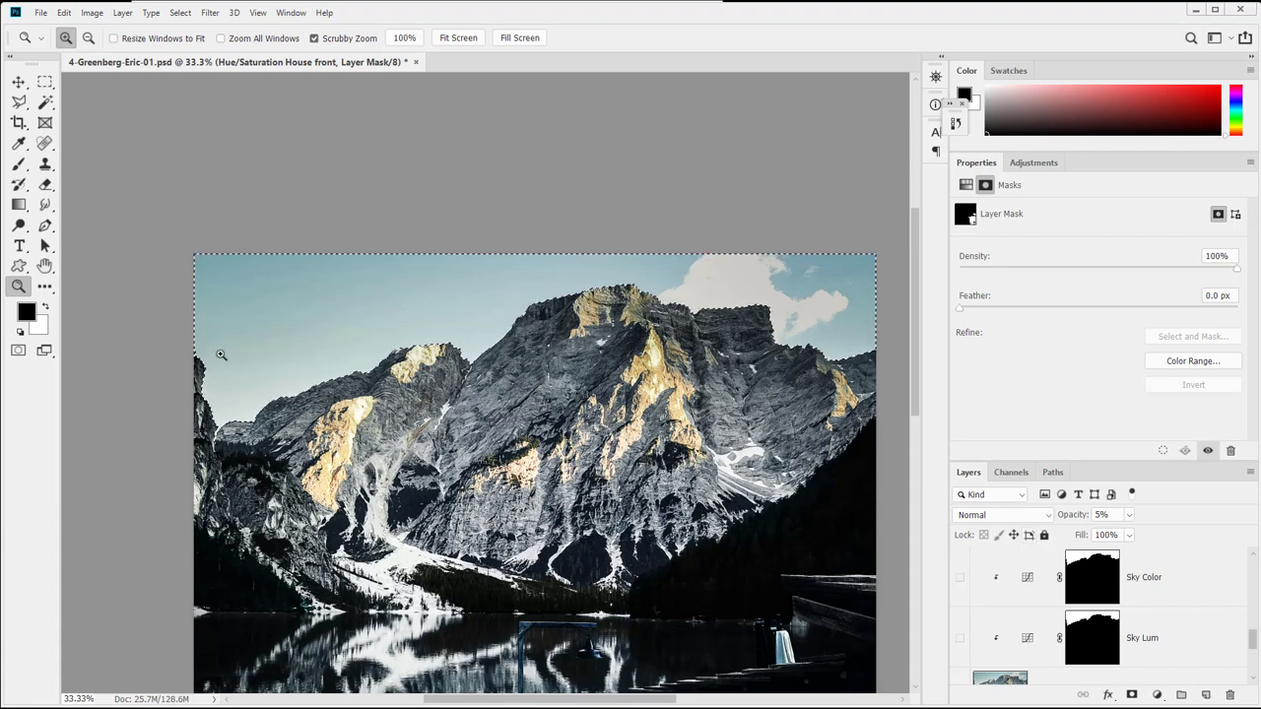
{"action": "left_click", "coordinate": [1157, 696]}
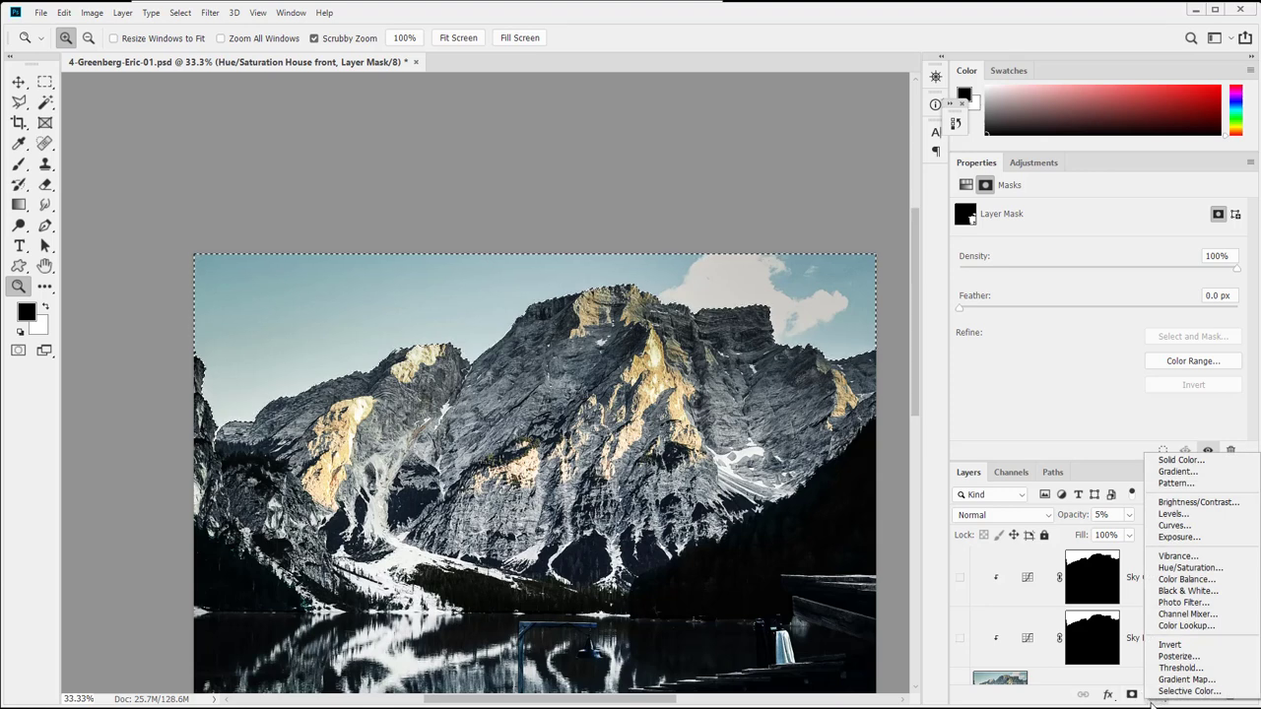
{"action": "left_click", "coordinate": [1187, 526]}
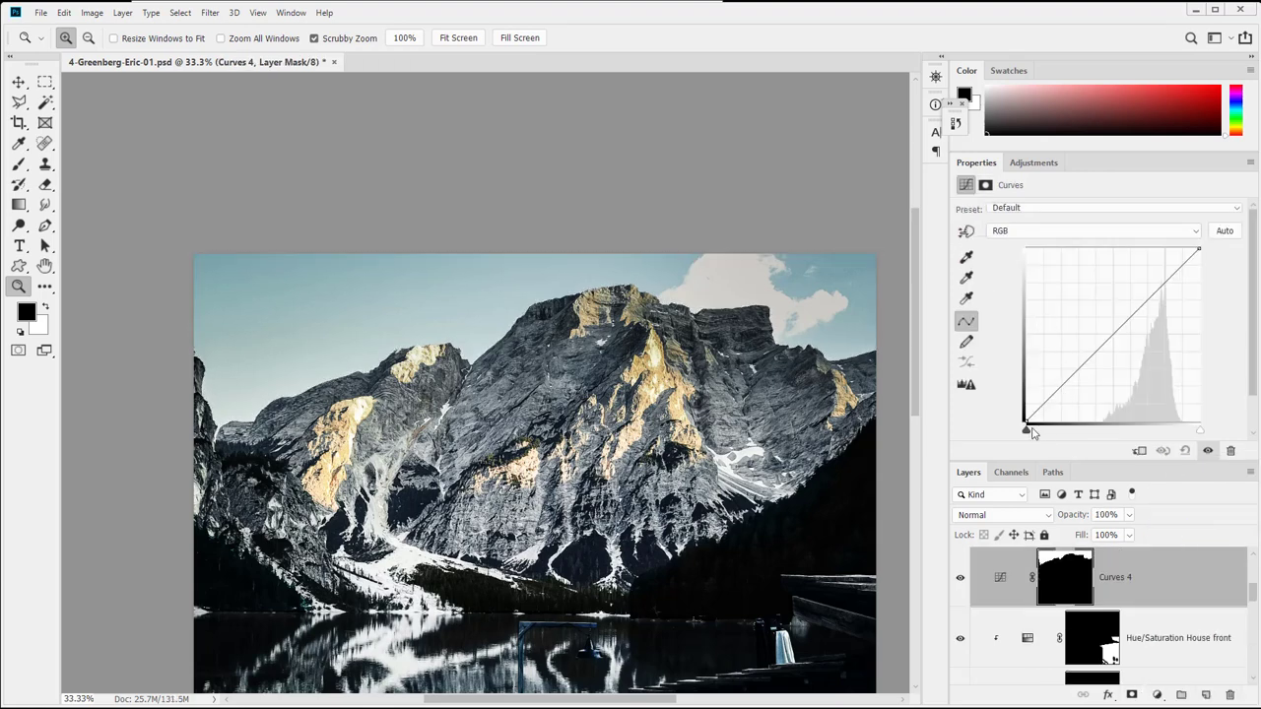
Try boosting the sky's contrast in the Curves 4 layer by moving the black and white points inward and bending the curve
{"action": "mouse_move", "coordinate": [1026, 430]}
{"action": "left_mouse_down"}
{"action": "mouse_move", "coordinate": [1061, 430]}
{"action": "mouse_move", "coordinate": [1047, 430]}
{"action": "left_mouse_up"}
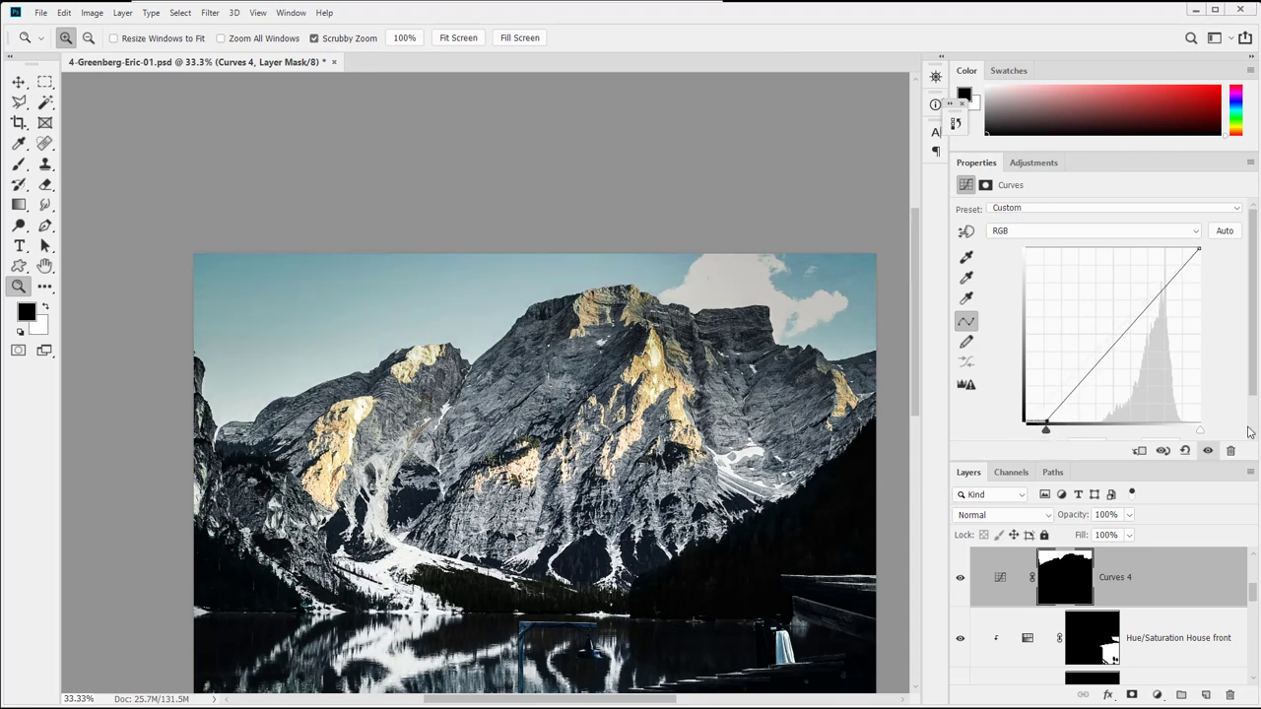
{"action": "left_click_drag", "start_coordinate": [1209, 437], "coordinate": [1193, 434]}
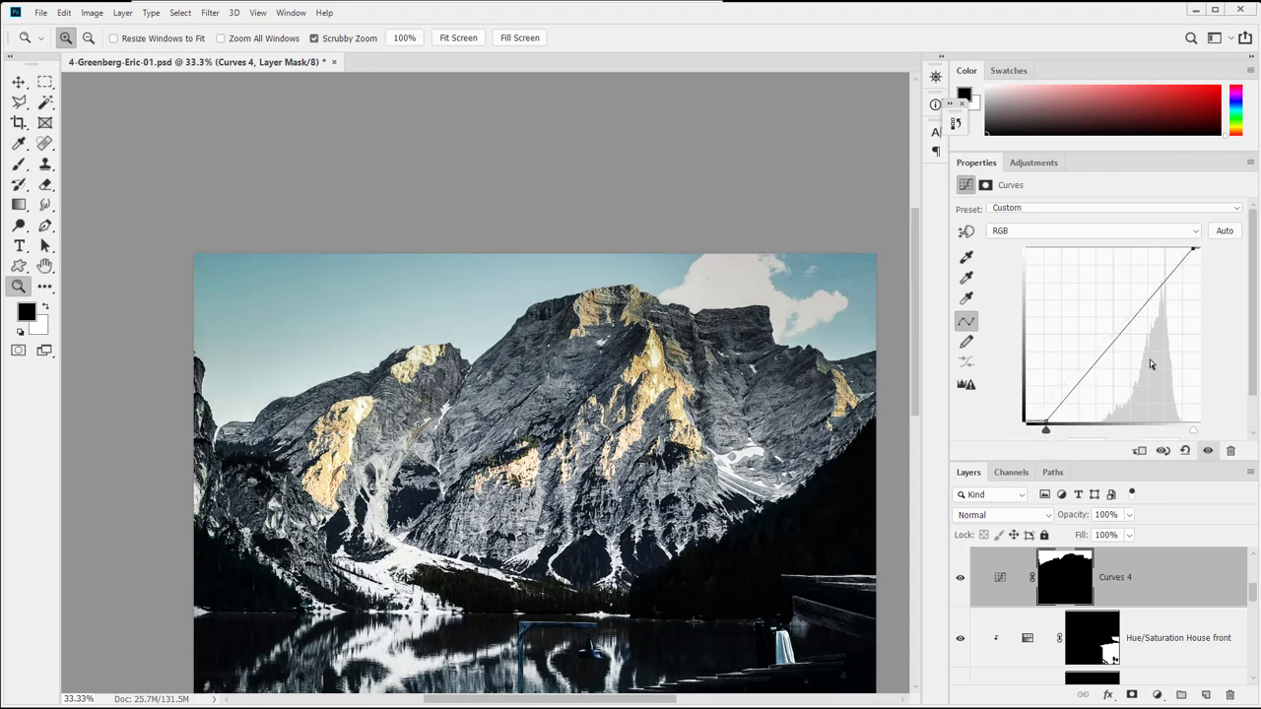
{"action": "left_click", "coordinate": [1155, 278]}
{"action": "left_click_drag", "start_coordinate": [1141, 289], "coordinate": [1089, 368]}
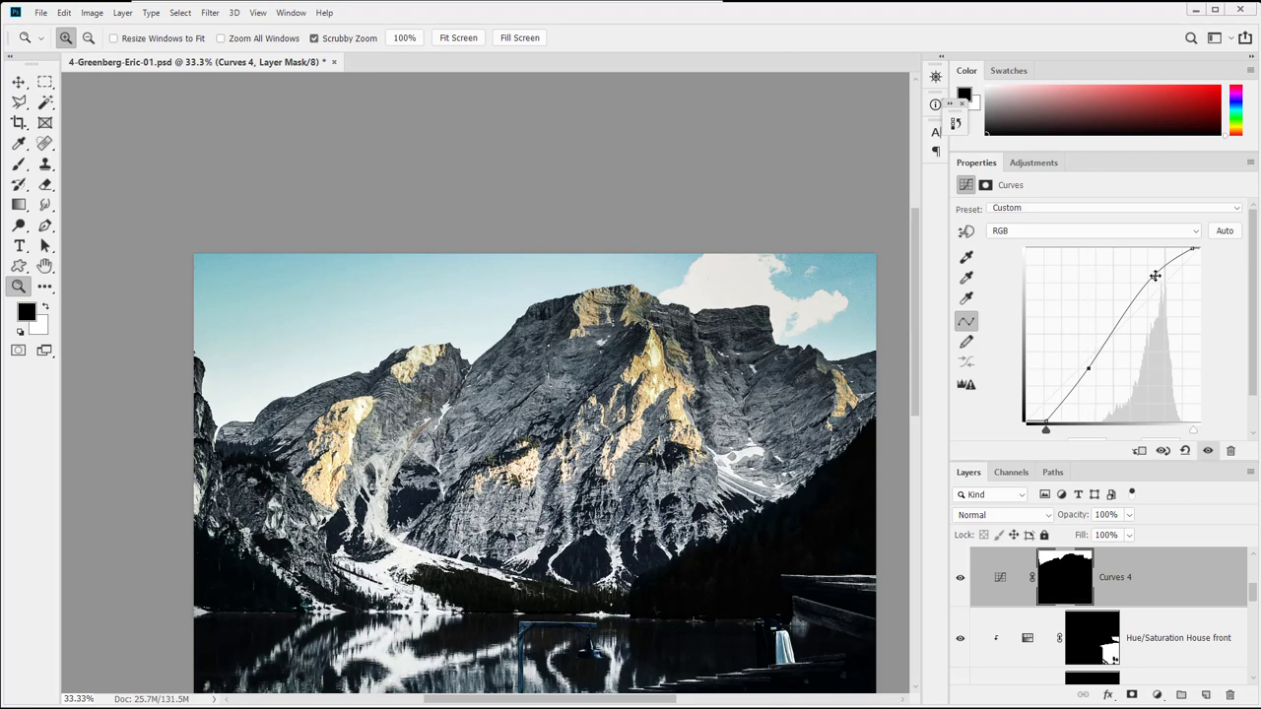
{"action": "left_click_drag", "start_coordinate": [1154, 275], "coordinate": [1157, 278]}
{"action": "mouse_move", "coordinate": [1046, 432]}
{"action": "left_mouse_down"}
{"action": "mouse_move", "coordinate": [1082, 436]}
{"action": "mouse_move", "coordinate": [1056, 432]}
{"action": "left_mouse_up"}
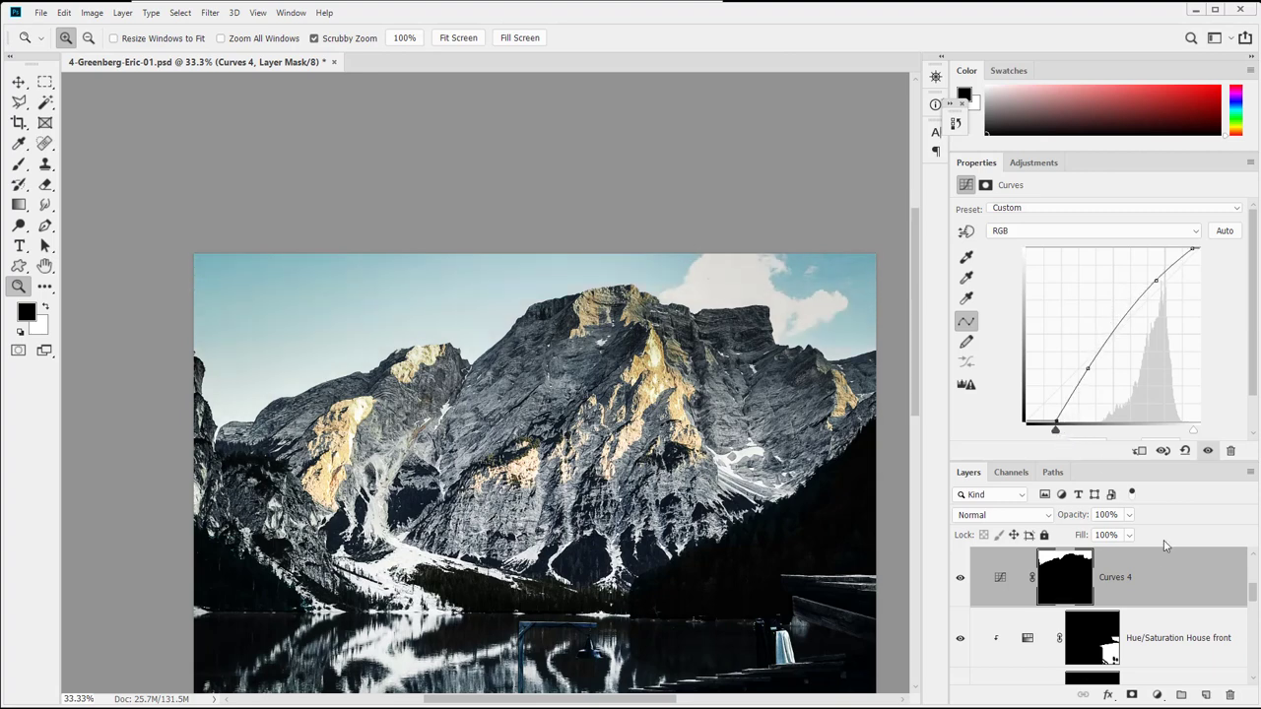
{"action": "key", "text": "ctrl+z"}
{"action": "key", "text": "ctrl+z"}
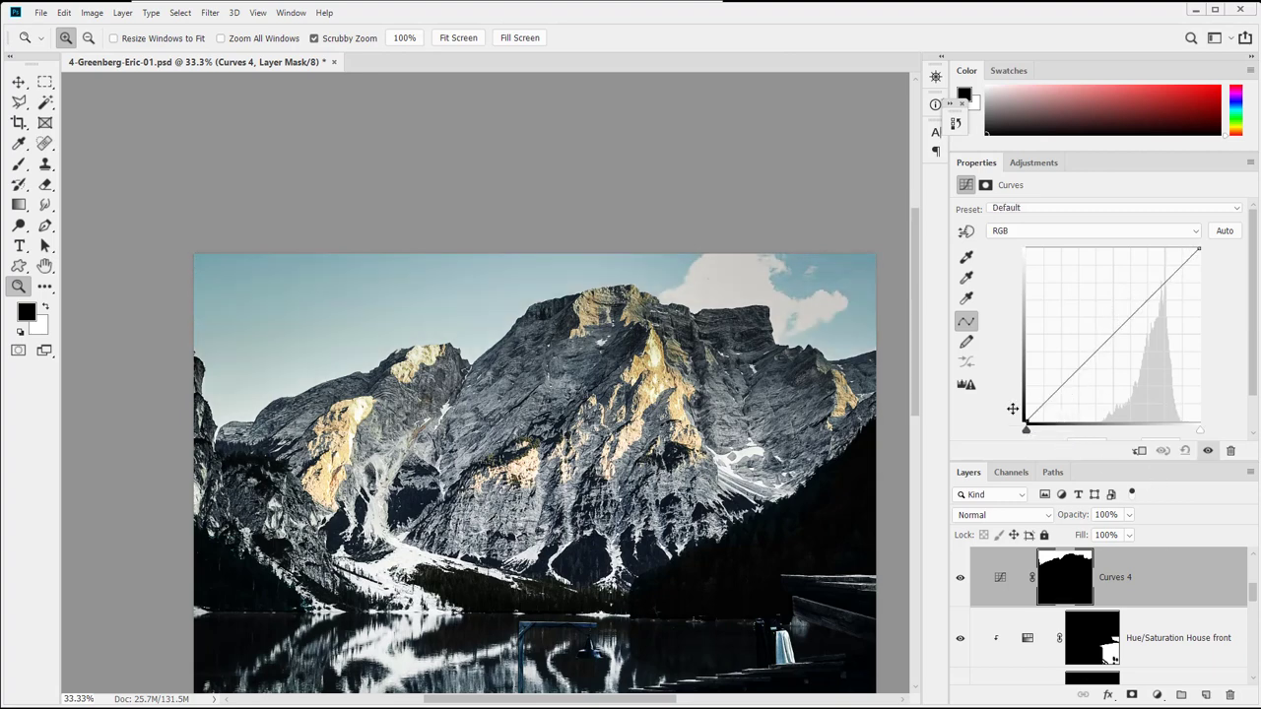
{"action": "left_click_drag", "start_coordinate": [1027, 432], "coordinate": [1094, 438]}
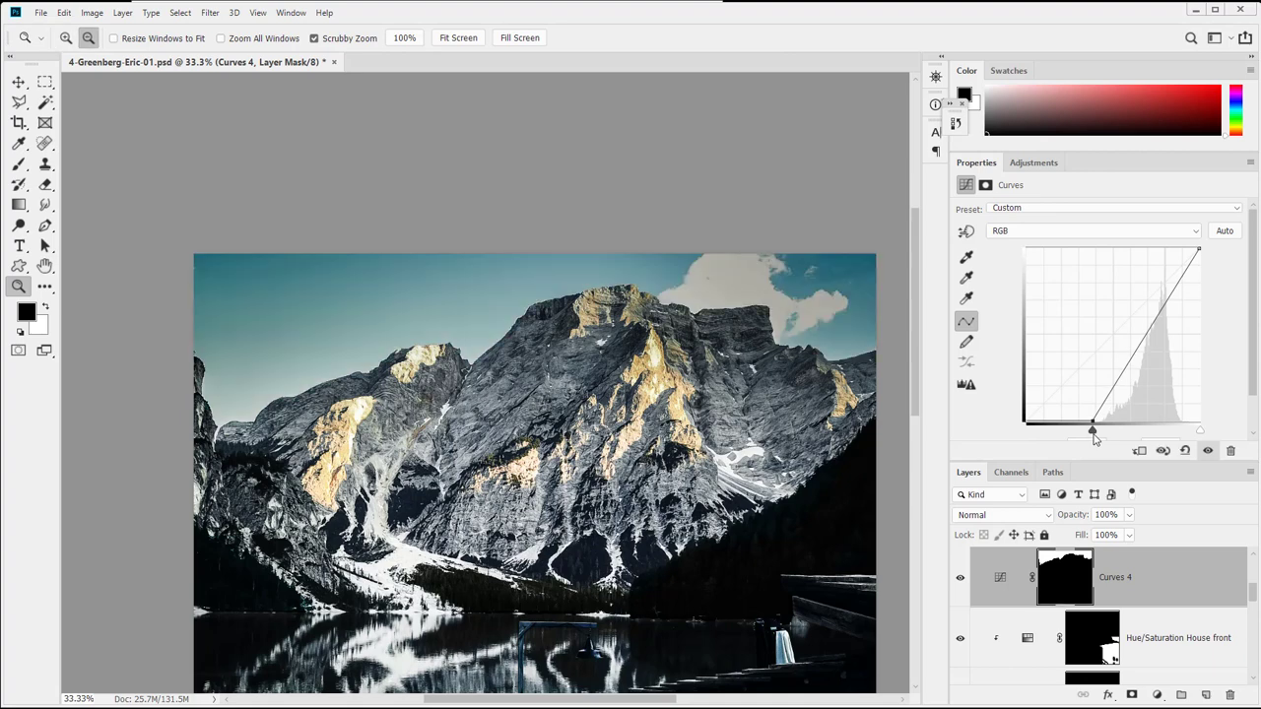
{"action": "left_click_drag", "start_coordinate": [1199, 431], "coordinate": [1185, 439]}
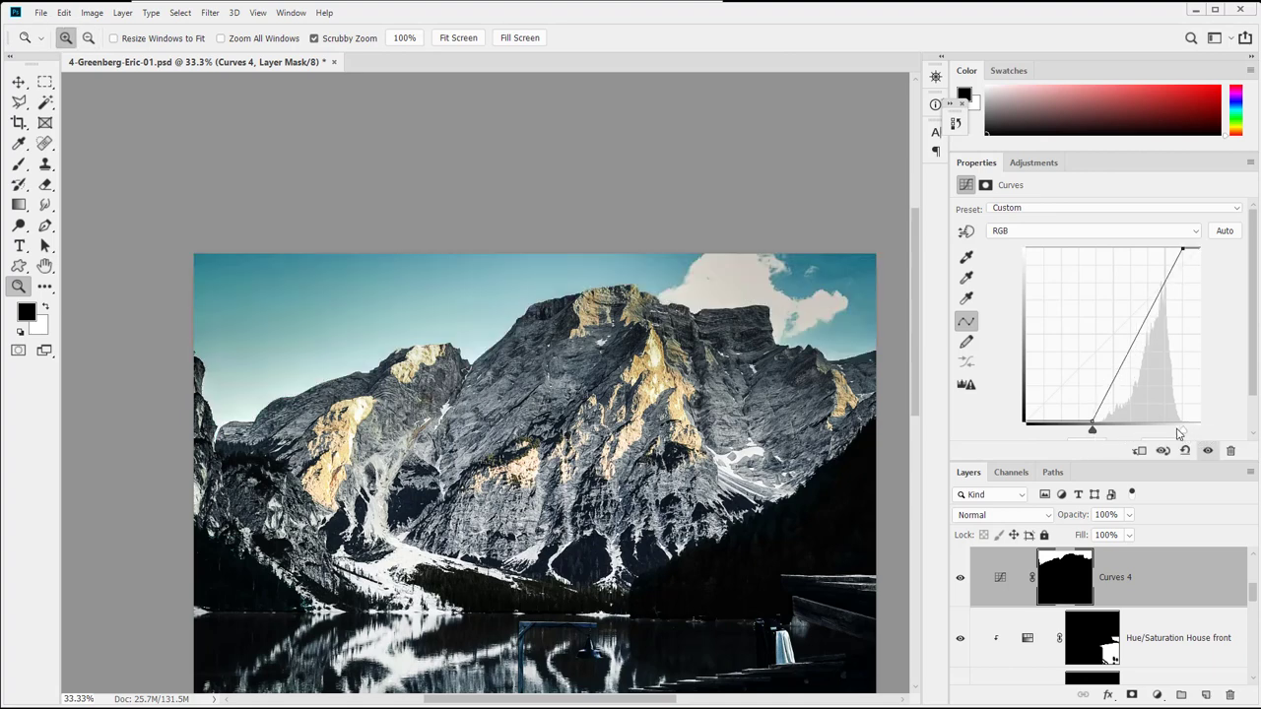
Set the white point of the Curves 4 layer by sampling the cloud with the white-point eyedropper
{"action": "left_click", "coordinate": [968, 299]}
{"action": "left_click", "coordinate": [756, 270]}
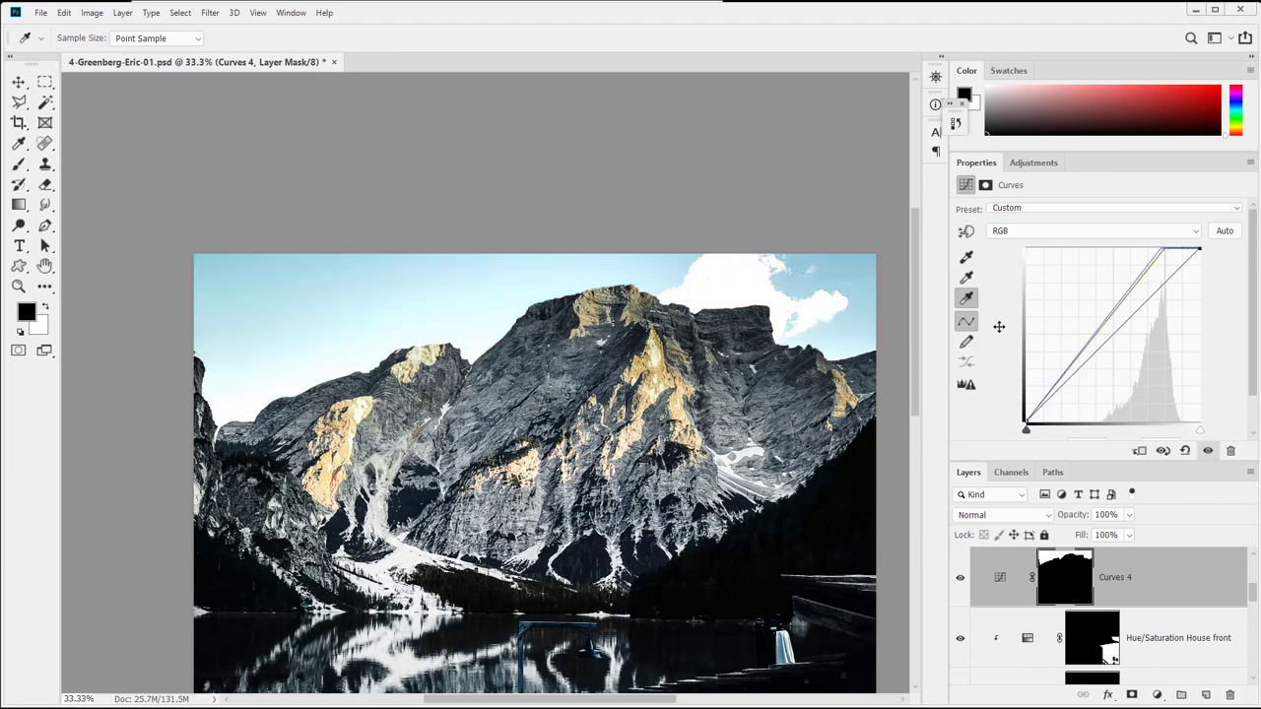
Target the Curves 4 layer mask and load it as a selection of the sky
{"action": "key", "text": "z"}
{"action": "left_click_drag", "start_coordinate": [807, 272], "coordinate": [701, 276]}
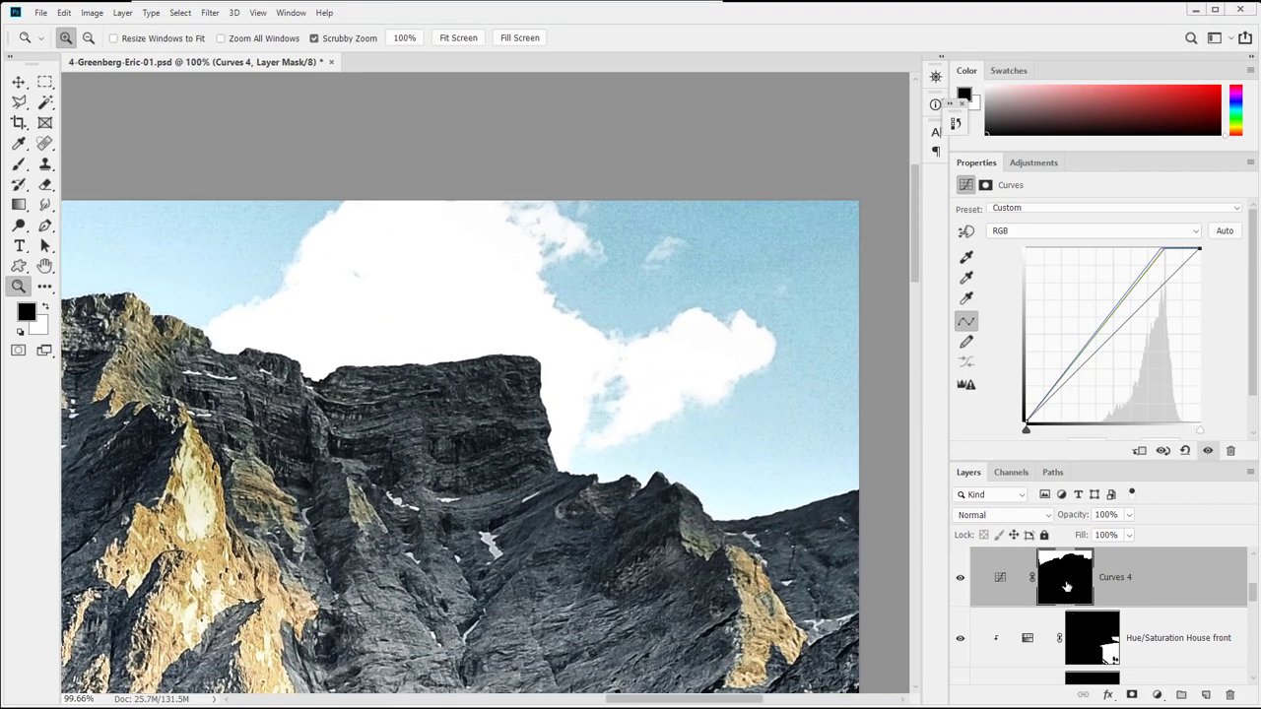
{"action": "left_click", "coordinate": [1066, 586]}
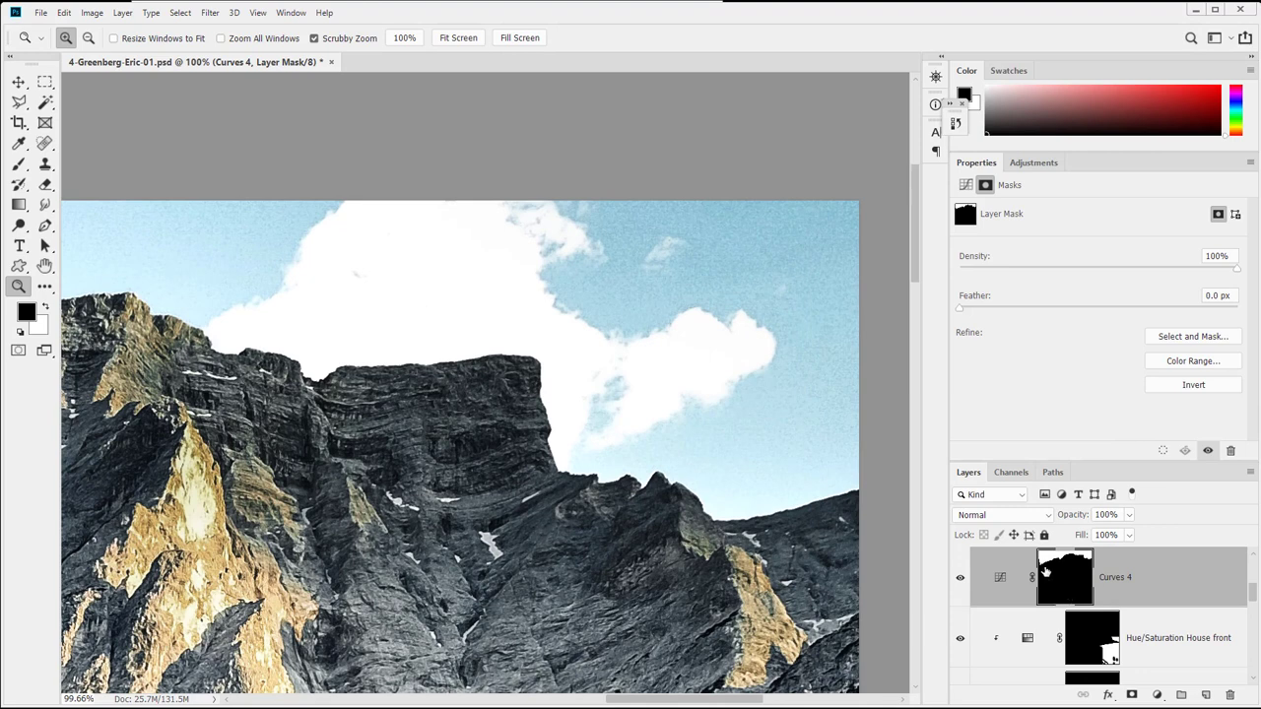
{"action": "left_click", "coordinate": [1070, 563], "text": "ctrl"}
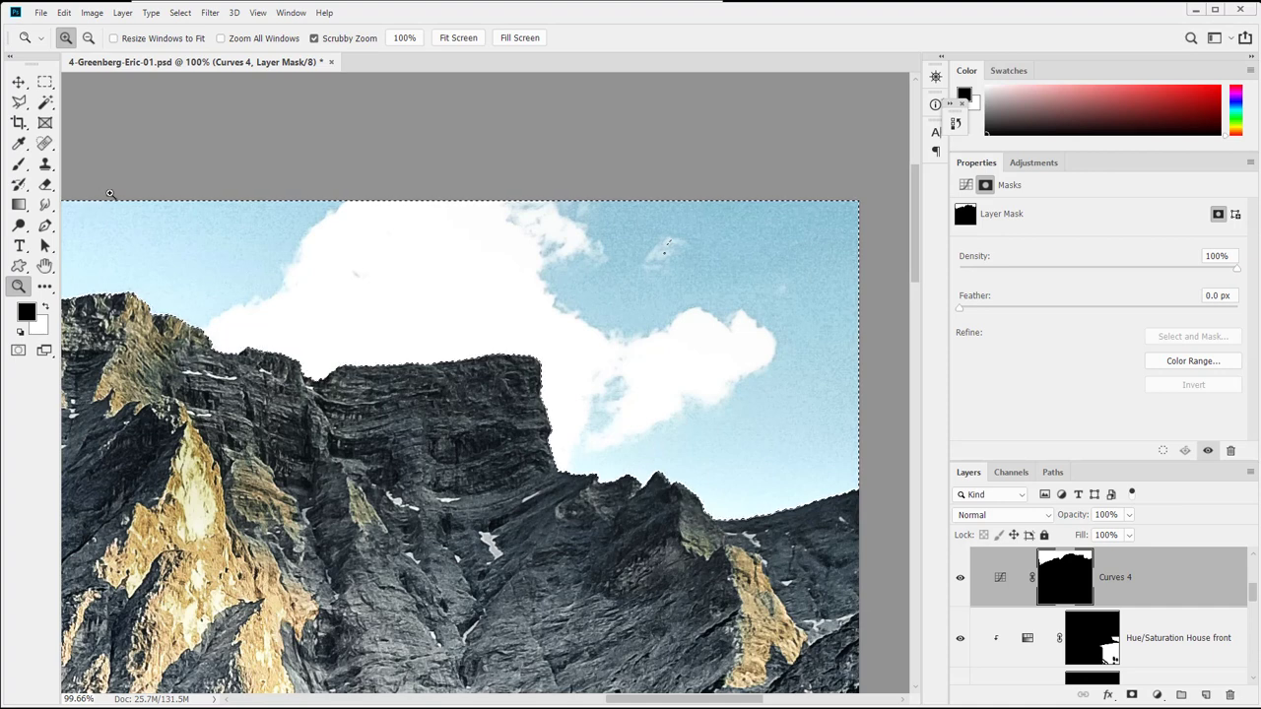
Set the Gradient tool to the second preset, which fades the black foreground colour to transparent
{"action": "key", "text": "g"}
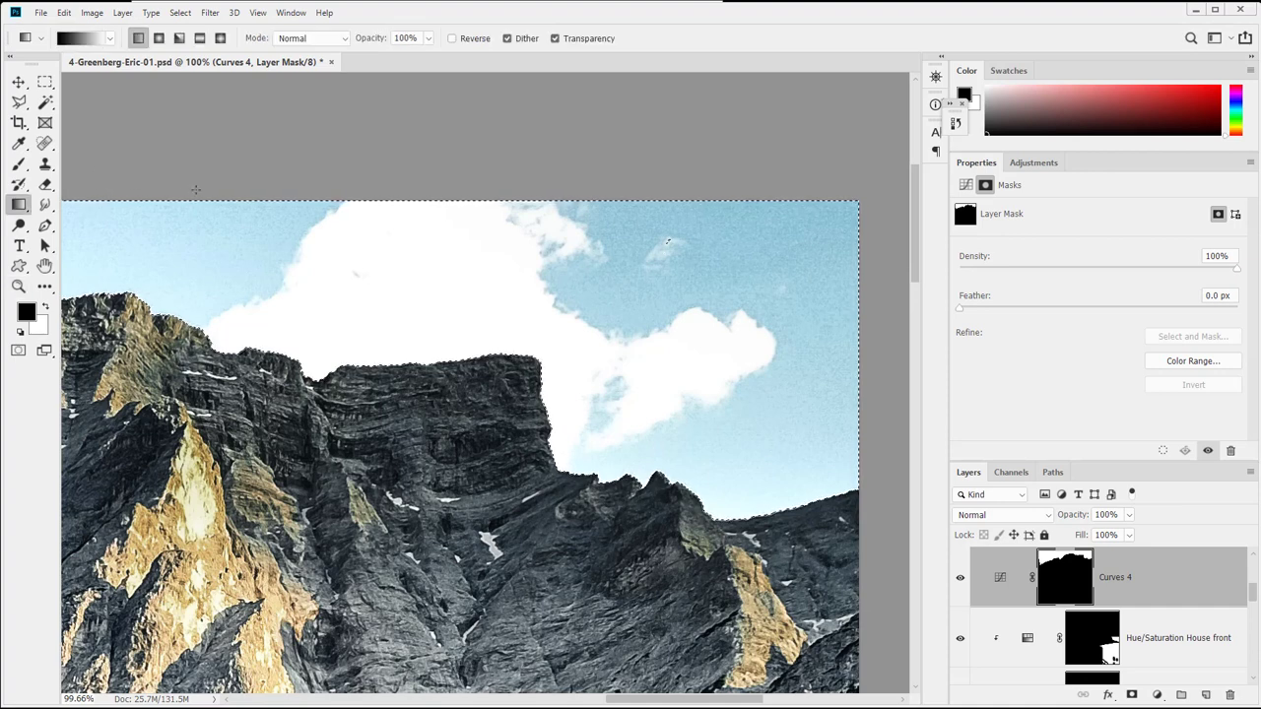
{"action": "left_click", "coordinate": [111, 38]}
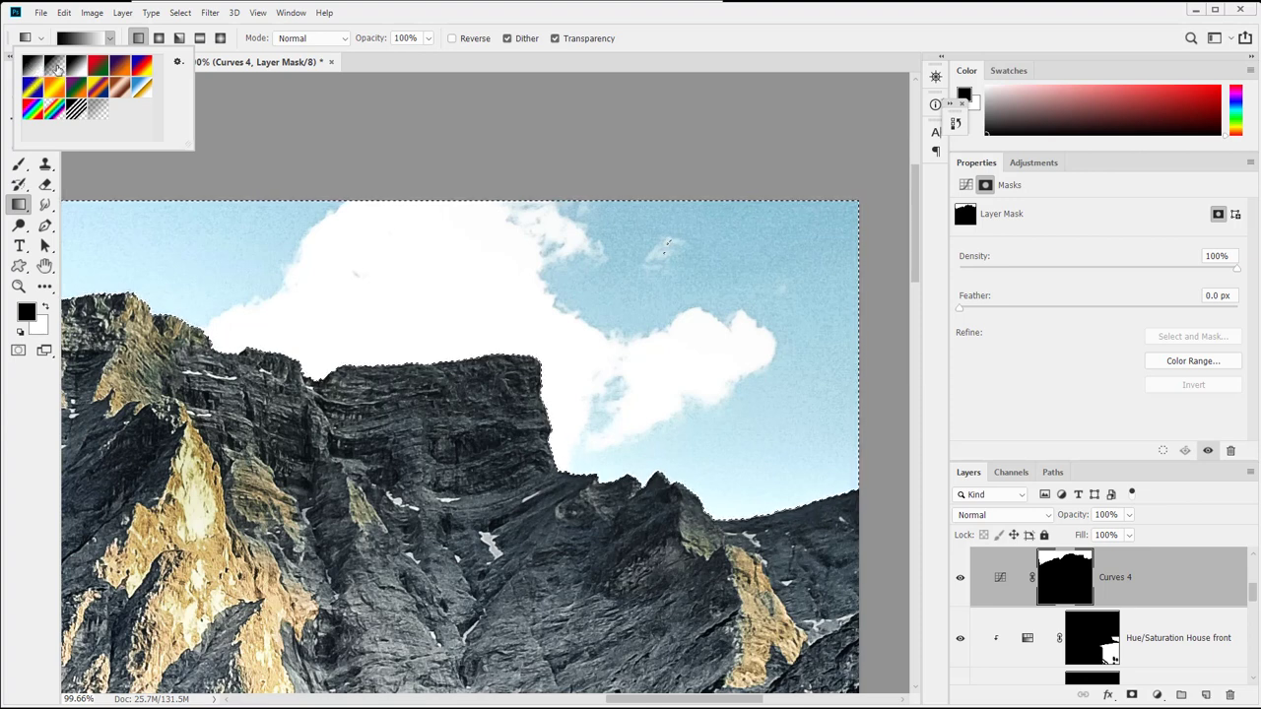
{"action": "left_click", "coordinate": [56, 66]}
{"action": "left_click", "coordinate": [114, 40]}
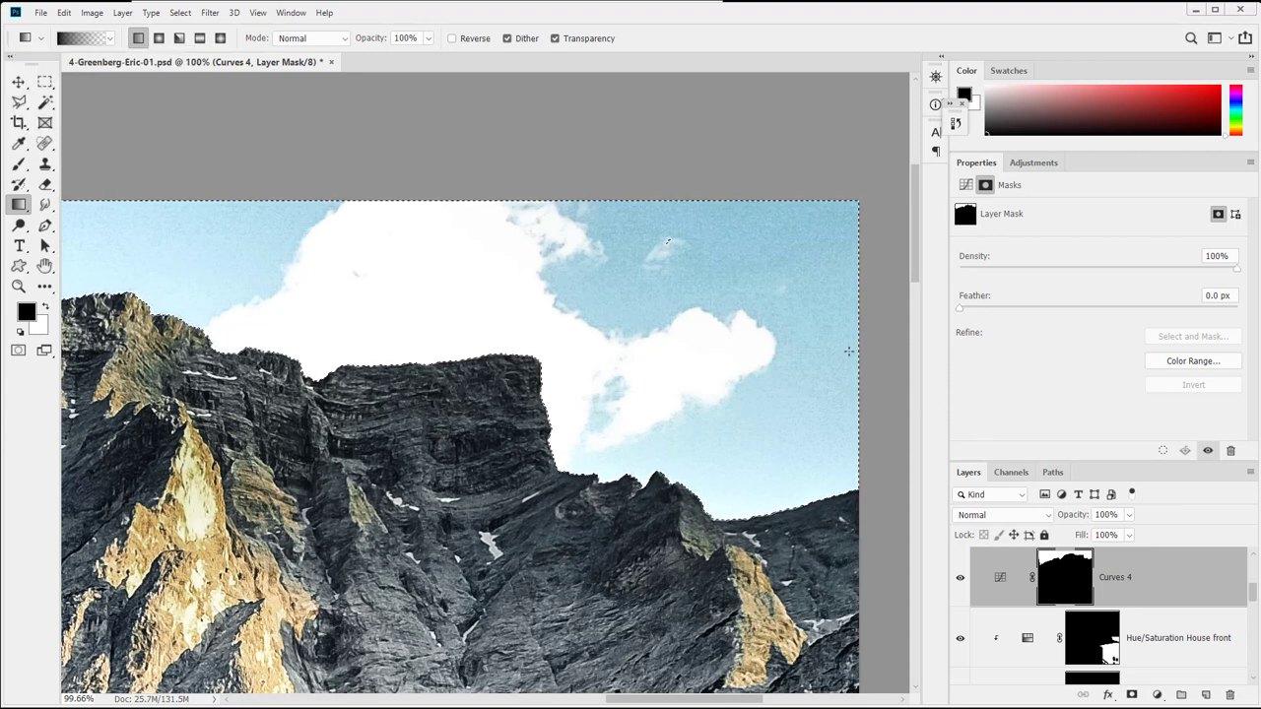
Fade the right end of the sky in the Curves 4 mask with a linear black-to-transparent gradient started outside the canvas
{"action": "left_click_drag", "start_coordinate": [757, 336], "coordinate": [687, 335]}
{"action": "key", "text": "ctrl+z"}
{"action": "key", "text": "z"}
{"action": "left_click", "coordinate": [766, 344], "text": "alt"}
{"action": "left_click", "coordinate": [765, 345], "text": "alt"}
{"action": "left_click", "coordinate": [765, 345], "text": "alt"}
{"action": "left_click", "coordinate": [766, 345], "text": "alt"}
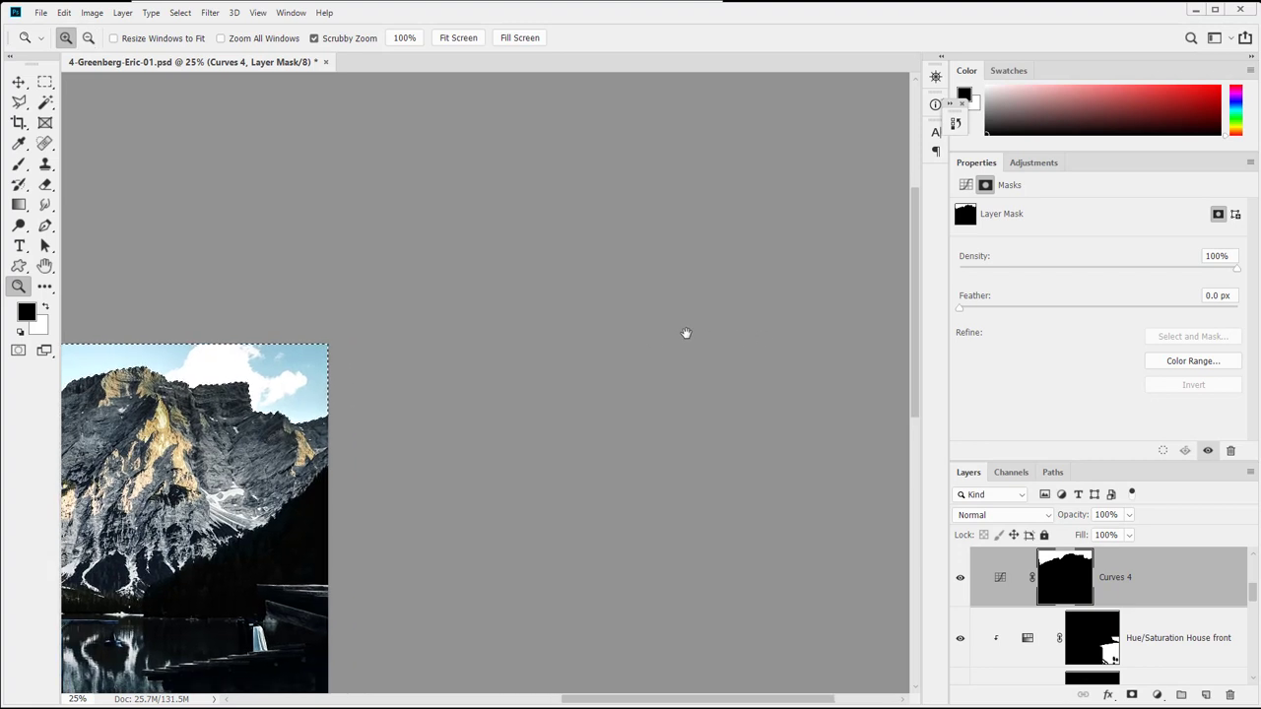
{"action": "key", "text": "g"}
{"action": "left_click_drag", "start_coordinate": [796, 354], "coordinate": [566, 355]}
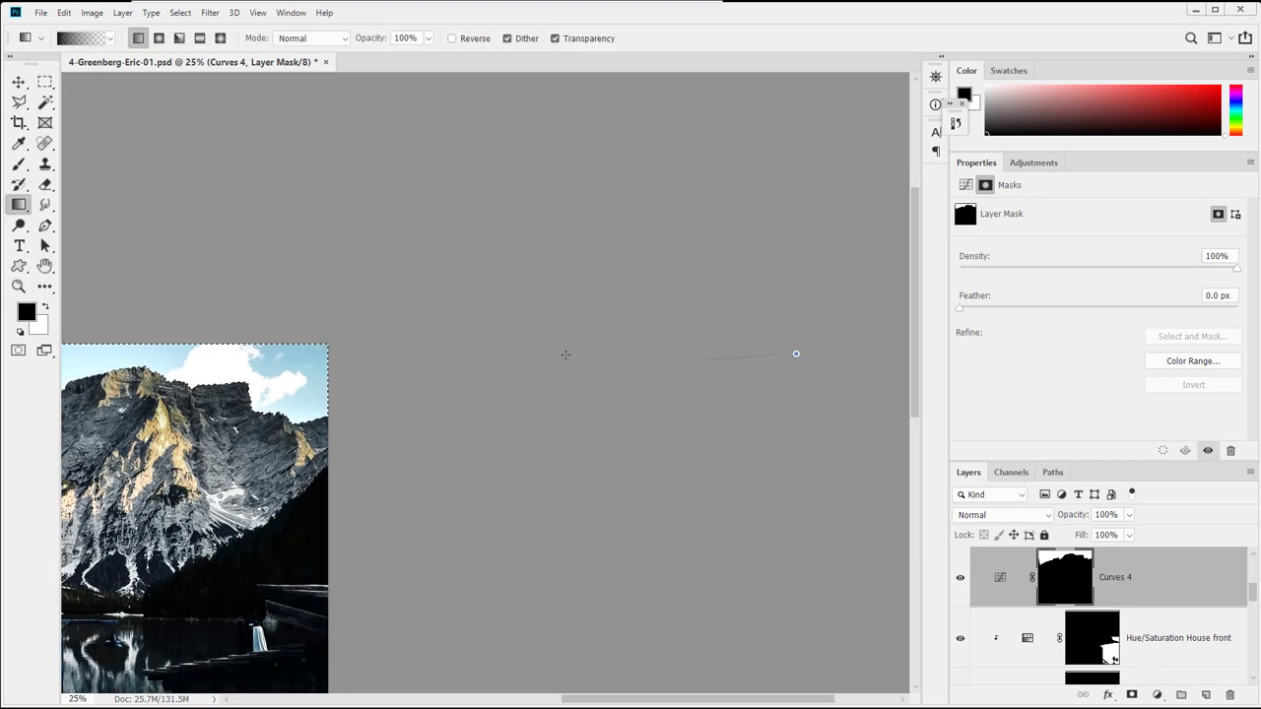
{"action": "left_click_drag", "start_coordinate": [280, 373], "coordinate": [245, 376]}
{"action": "left_click_drag", "start_coordinate": [715, 376], "coordinate": [62, 376]}
{"action": "key", "text": "space"}
{"action": "left_click_drag", "start_coordinate": [416, 399], "coordinate": [736, 409]}
{"action": "left_click_drag", "start_coordinate": [780, 324], "coordinate": [695, 364]}
{"action": "key", "text": "space"}
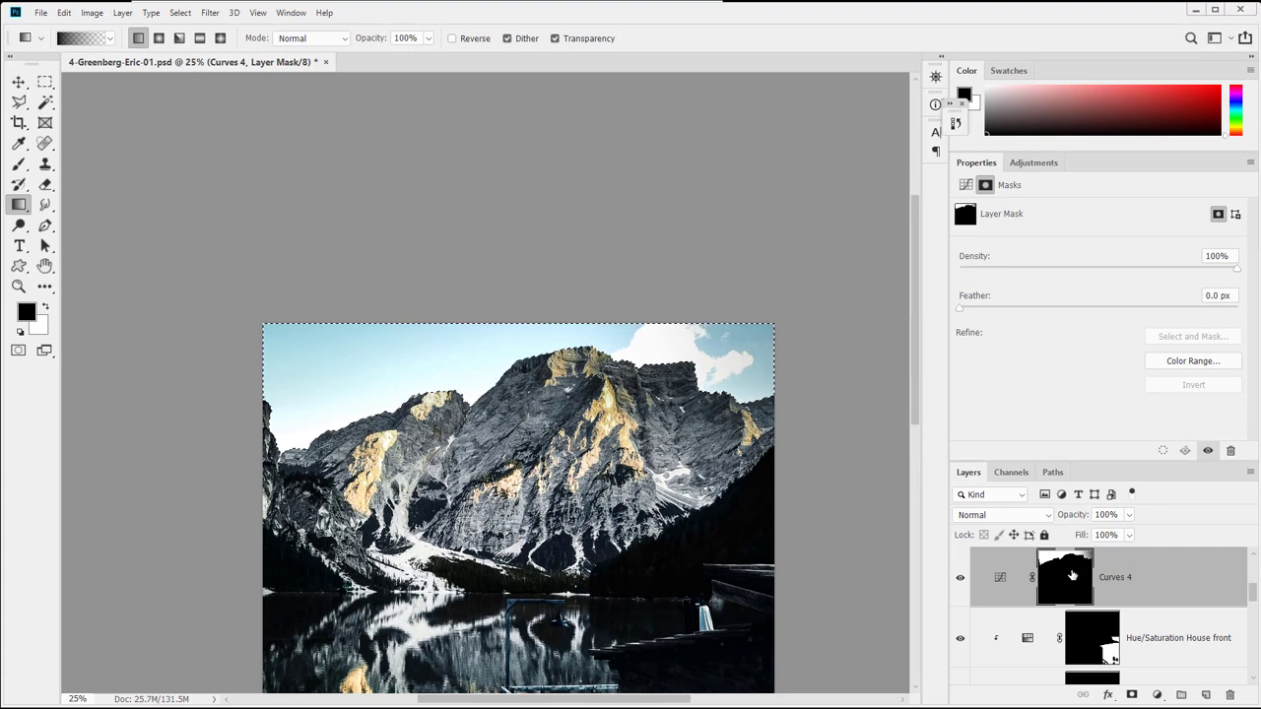
Show the Curves 4 mask alone, fade the sky's left end with a diagonal gradient from outside the canvas, and return to the image
{"action": "left_click", "coordinate": [1072, 575], "text": "alt"}
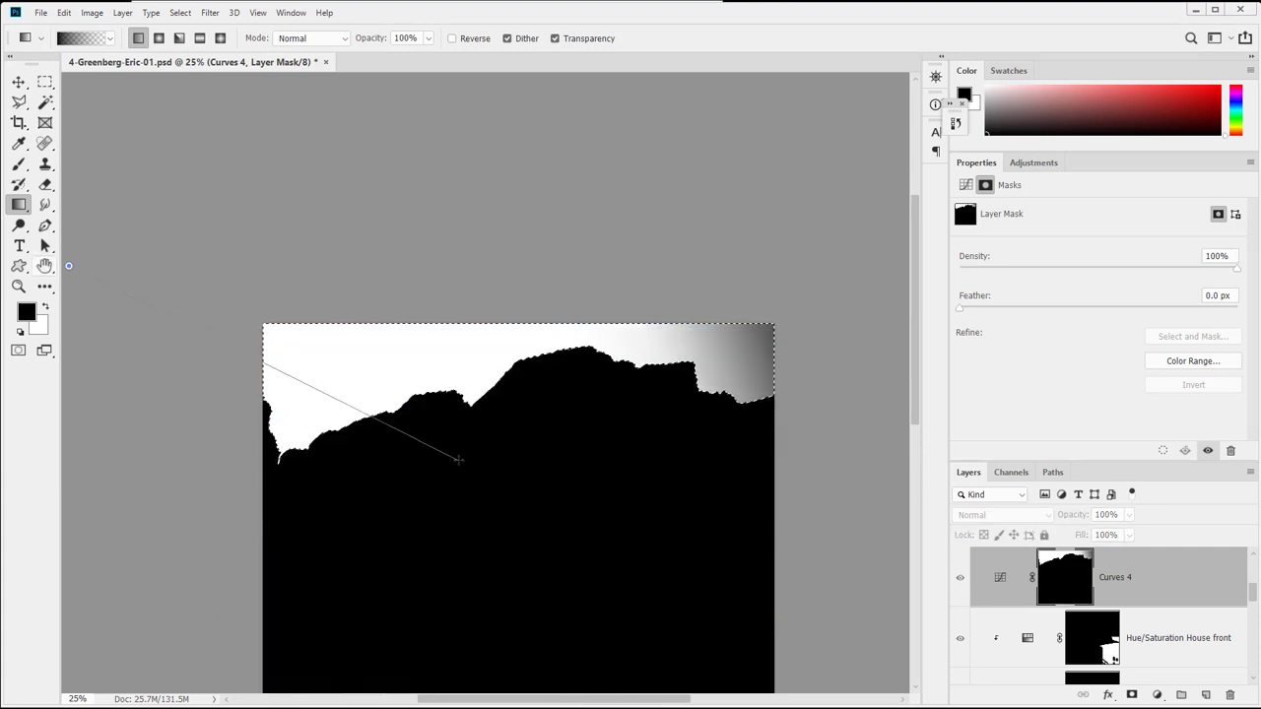
{"action": "left_click_drag", "start_coordinate": [458, 459], "coordinate": [461, 463]}
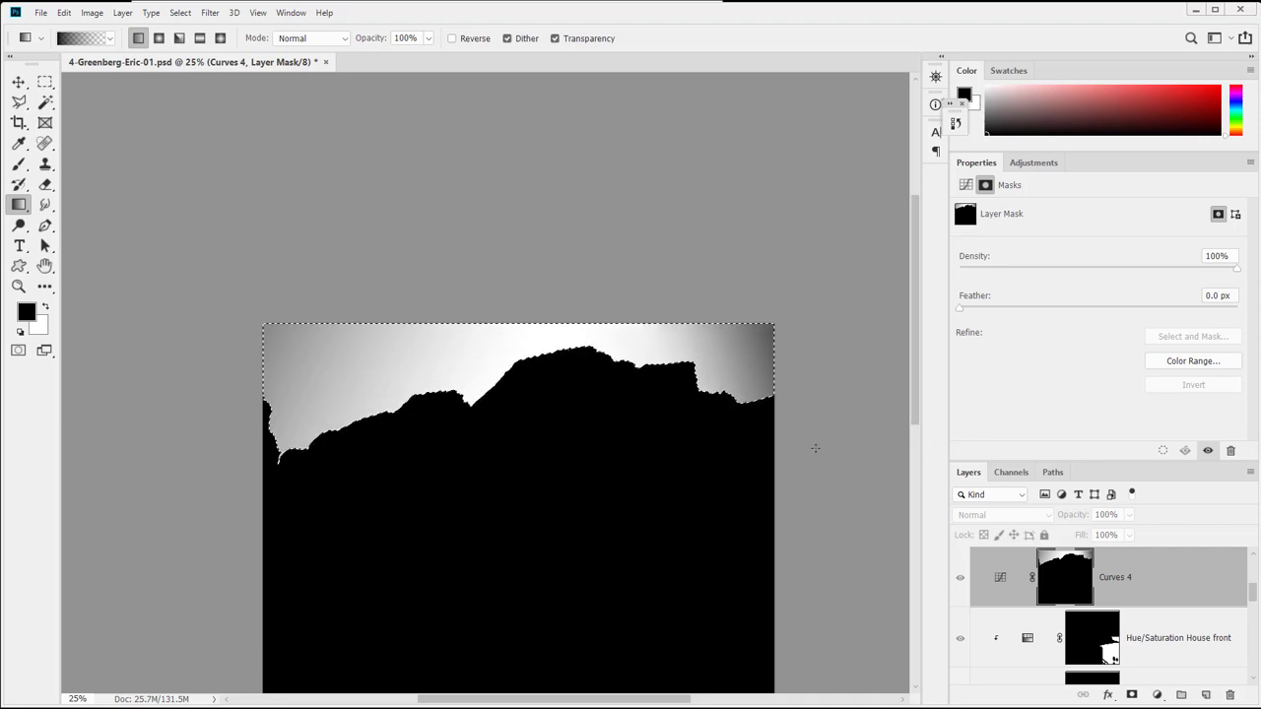
{"action": "left_click", "coordinate": [999, 578]}
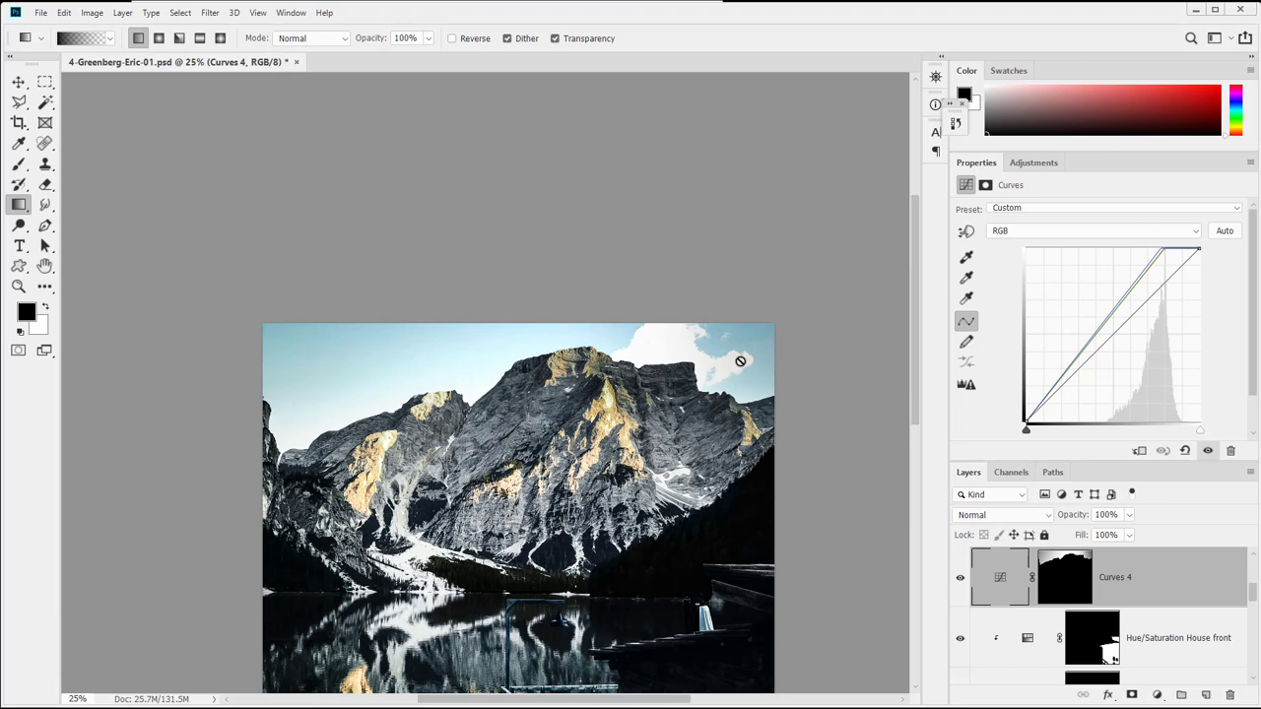
Examine the sky up close at both ends and across the whole image to judge the mask fades
{"action": "key", "text": "z"}
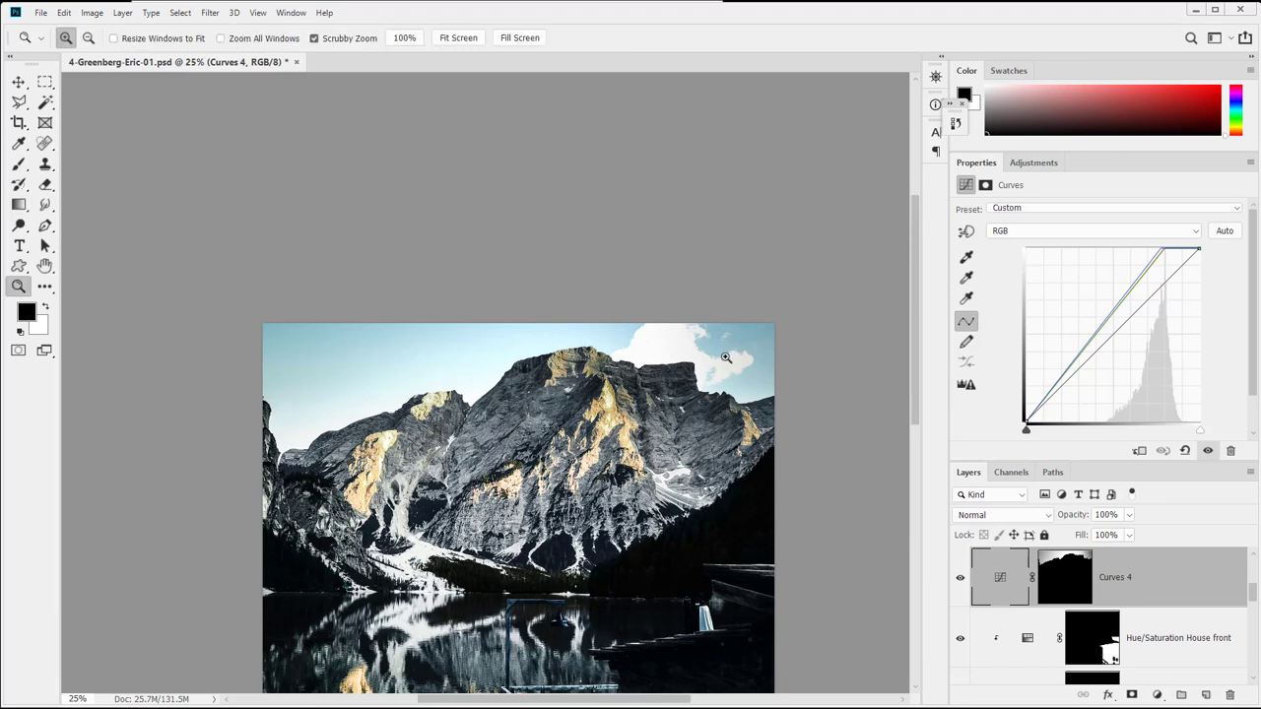
{"action": "left_click_drag", "start_coordinate": [726, 357], "coordinate": [729, 353]}
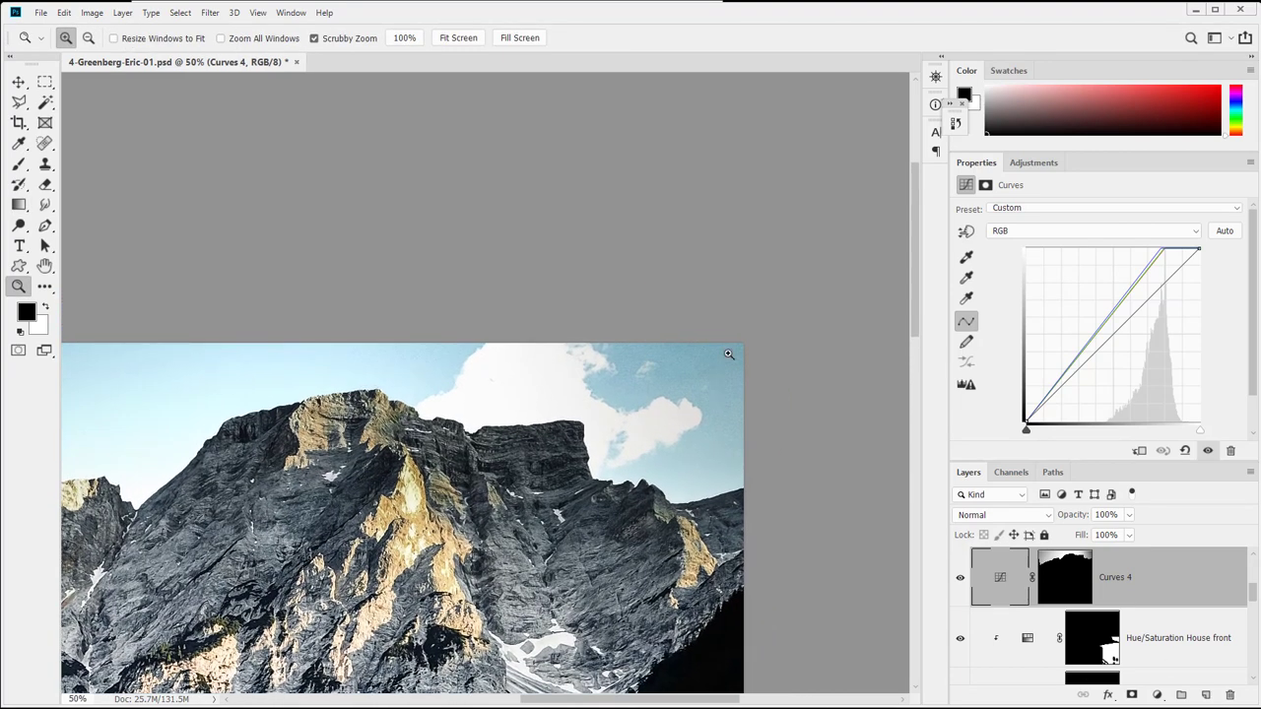
{"action": "left_click_drag", "start_coordinate": [659, 392], "coordinate": [845, 315]}
{"action": "left_click_drag", "start_coordinate": [740, 357], "coordinate": [463, 412]}
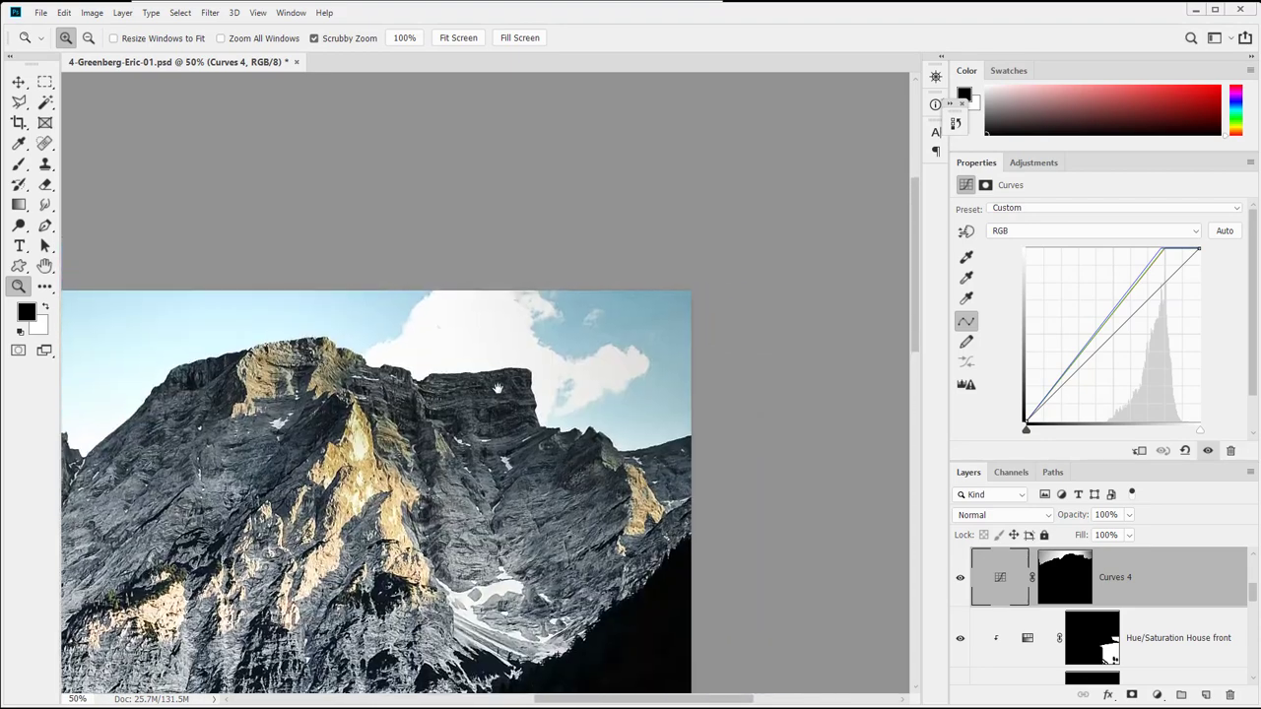
{"action": "left_click_drag", "start_coordinate": [376, 452], "coordinate": [563, 417]}
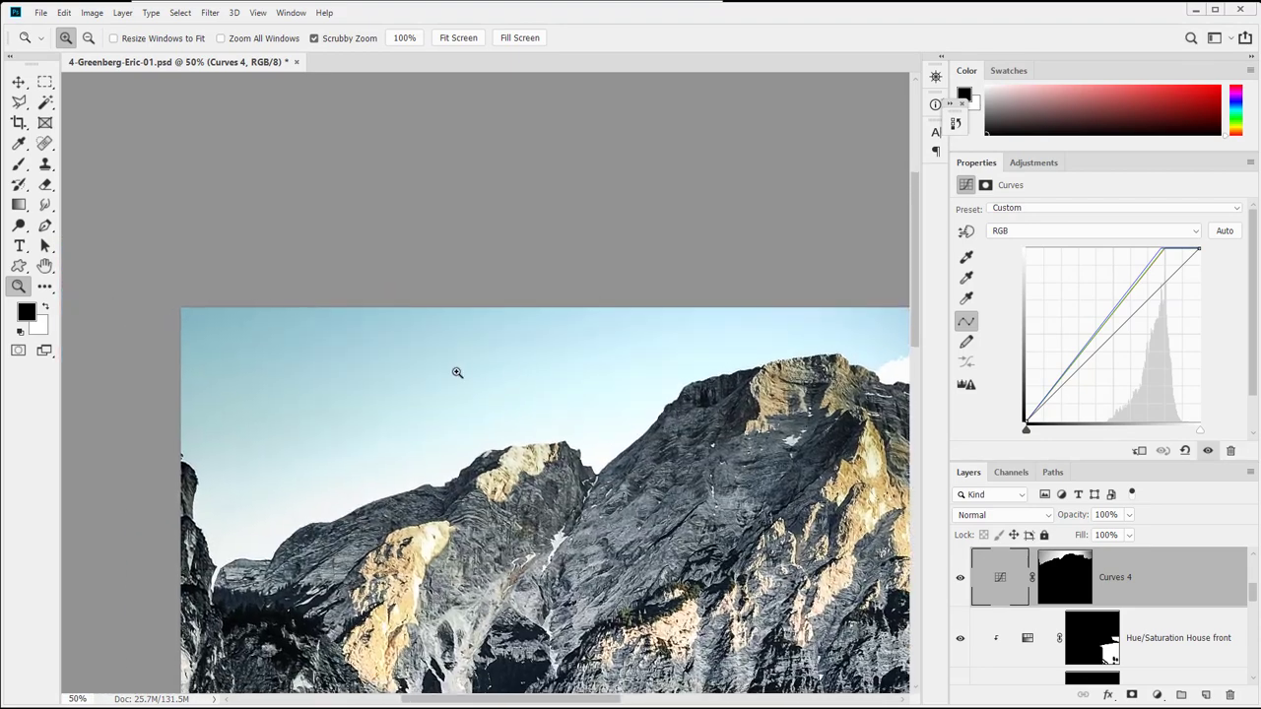
{"action": "left_click", "coordinate": [530, 394], "text": "alt"}
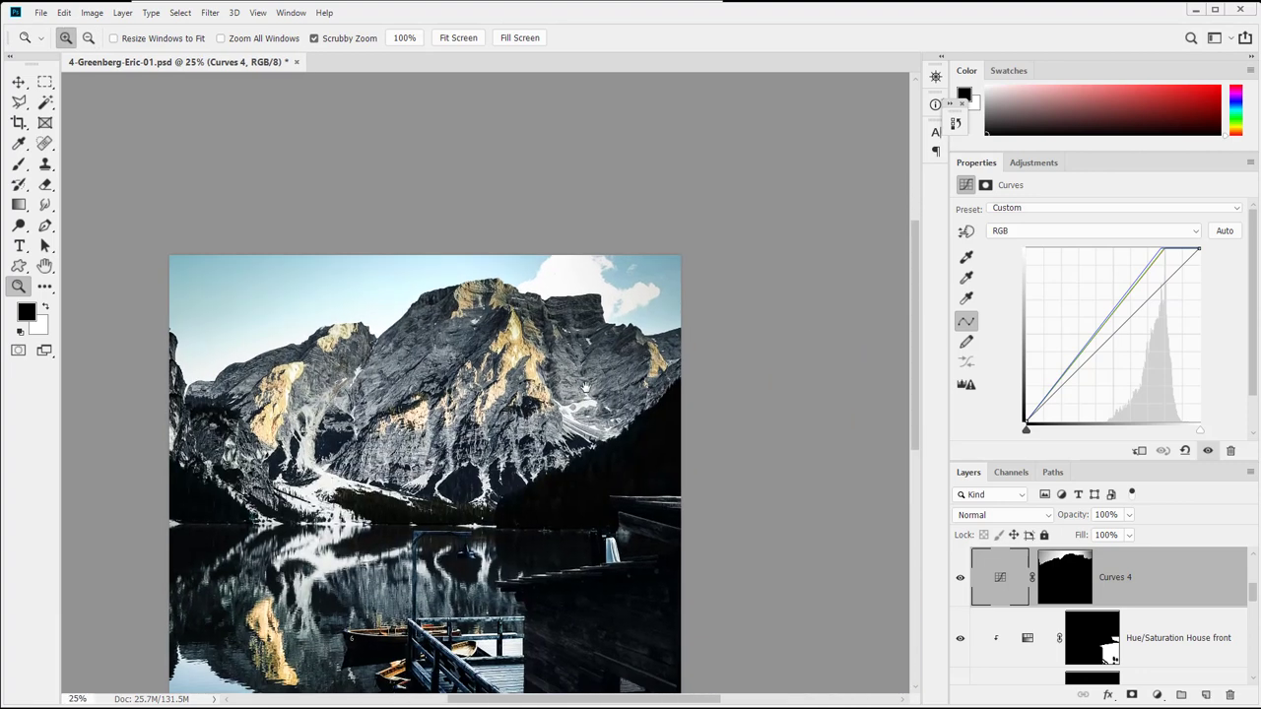
{"action": "left_click_drag", "start_coordinate": [550, 327], "coordinate": [518, 283]}
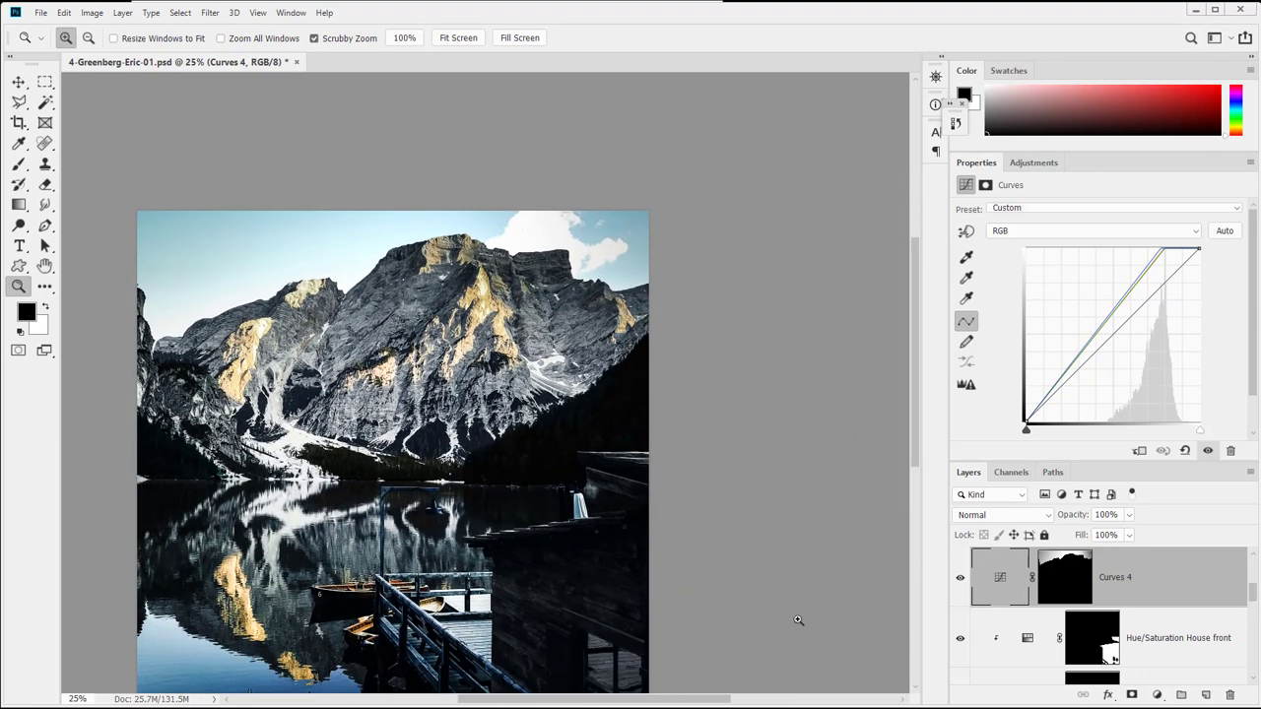
{"action": "left_click_drag", "start_coordinate": [653, 567], "coordinate": [681, 514]}
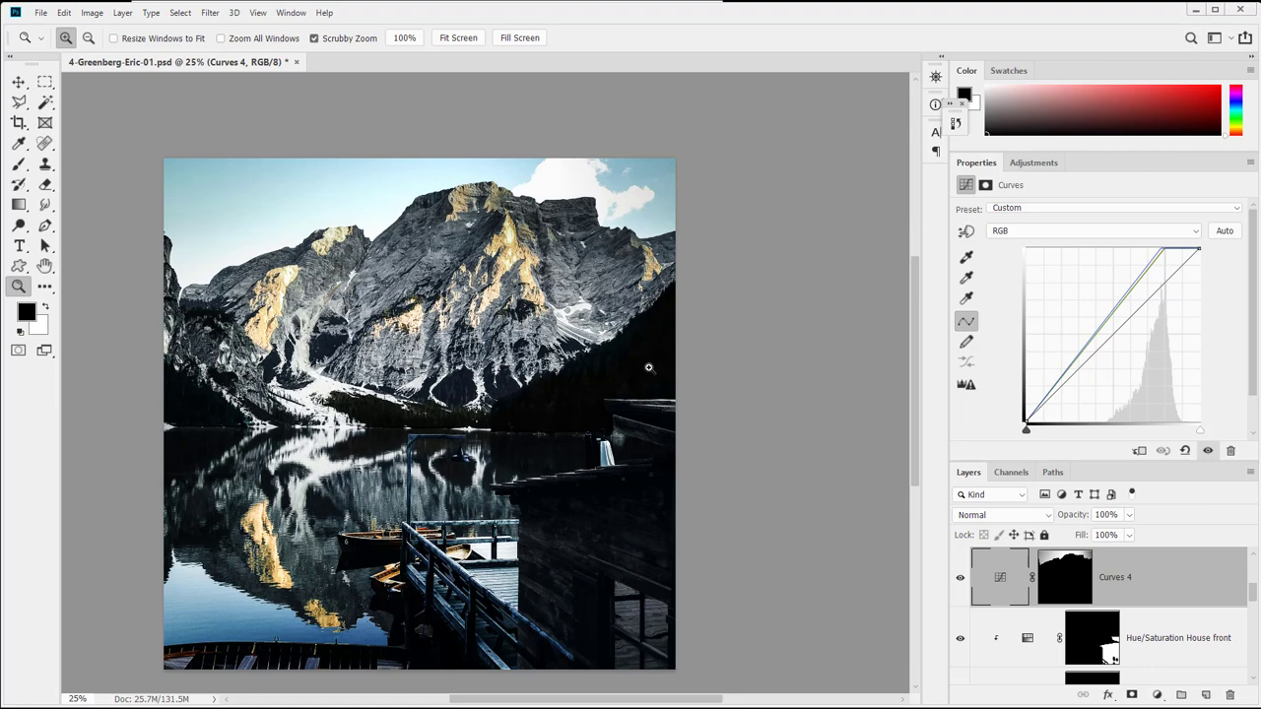
Clip the Curves 4 adjustment to the layer stack below and check the lower adjustment layers
{"action": "left_click", "coordinate": [1140, 451]}
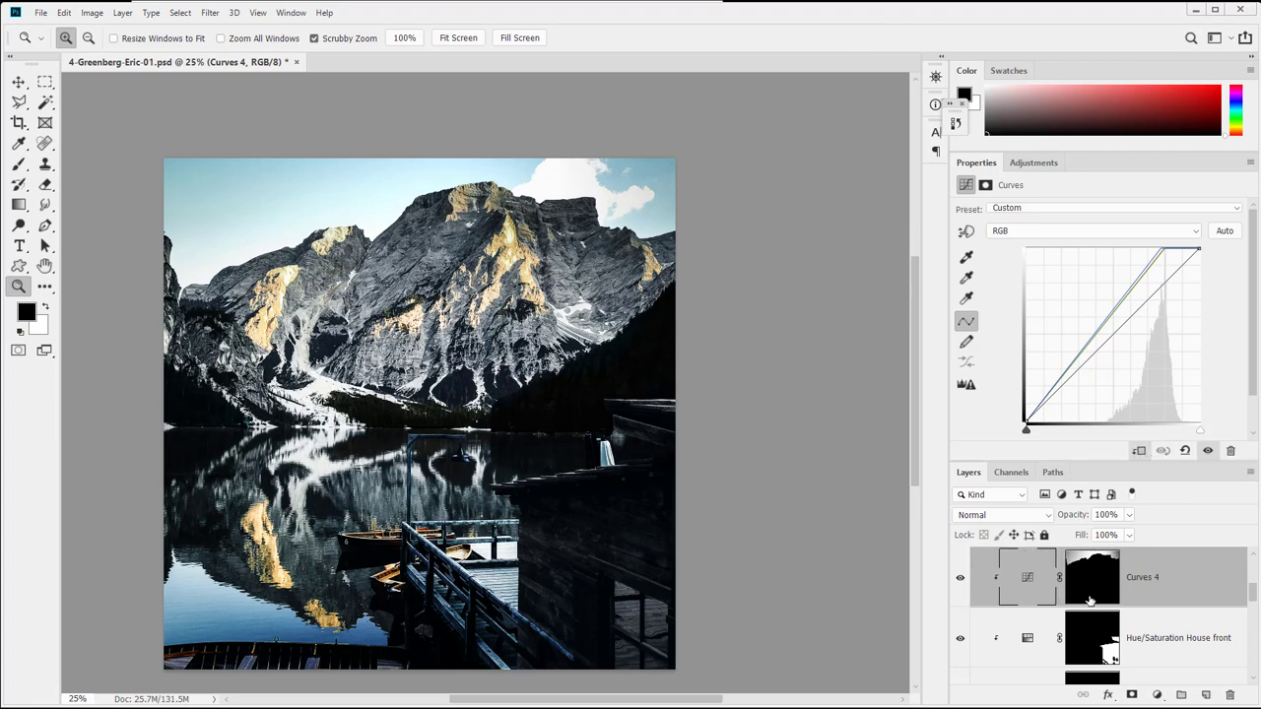
{"action": "scroll", "coordinate": [1090, 601], "scroll_direction": "down", "scroll_amount": 5}
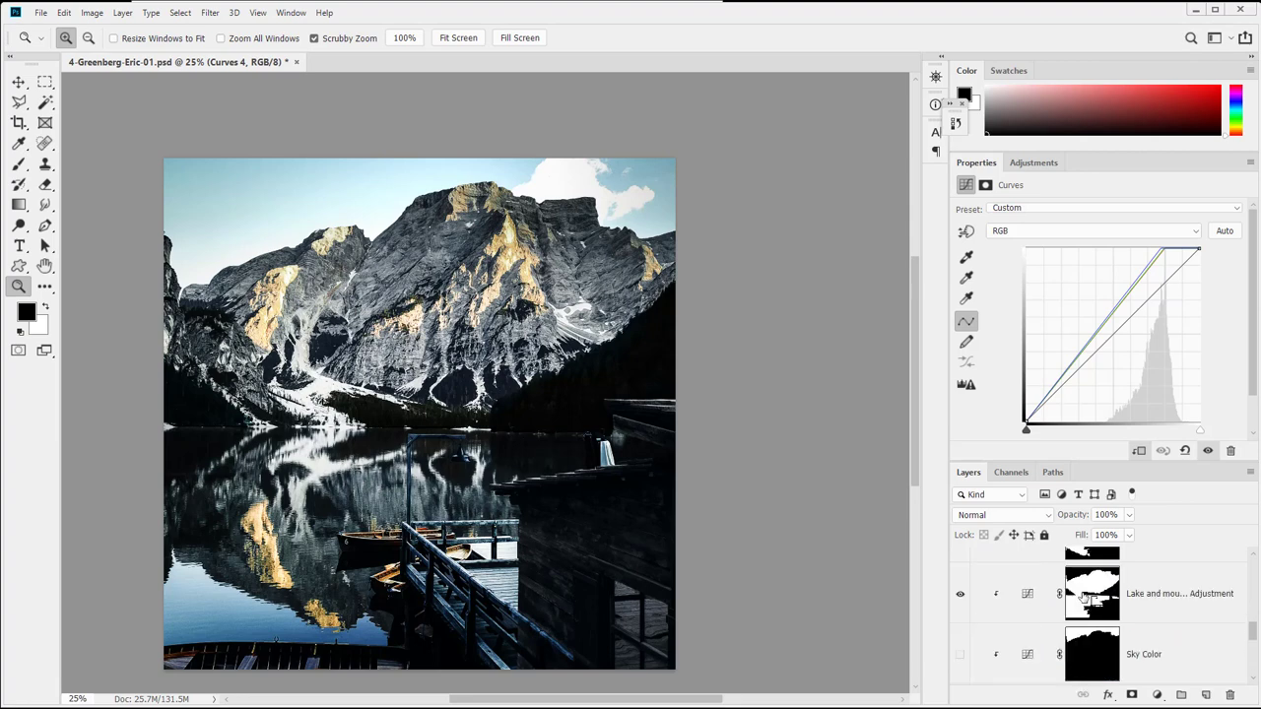
{"action": "scroll", "coordinate": [1084, 598], "scroll_direction": "up", "scroll_amount": 5}
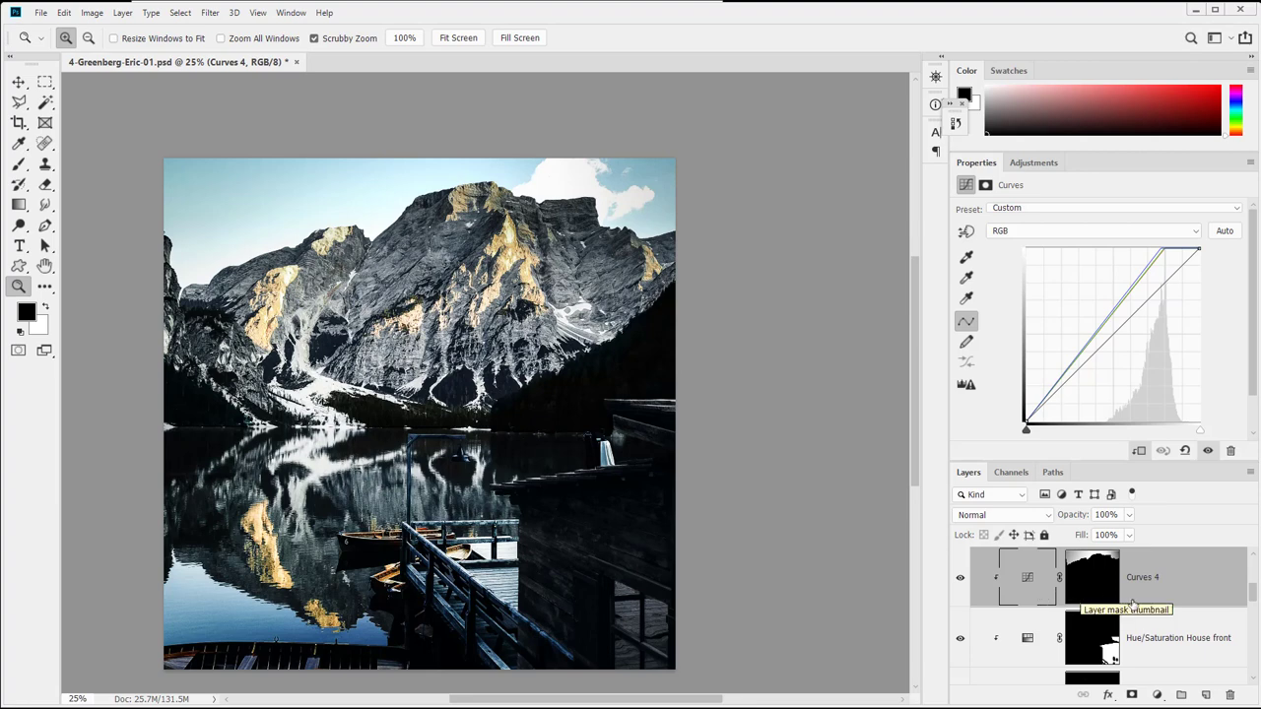
Add a Hue/Saturation adjustment layer above Curves 4 and clip it to the layers below
{"action": "left_click", "coordinate": [1207, 696]}
{"action": "key", "text": "ctrl+z"}
{"action": "left_click", "coordinate": [1158, 695]}
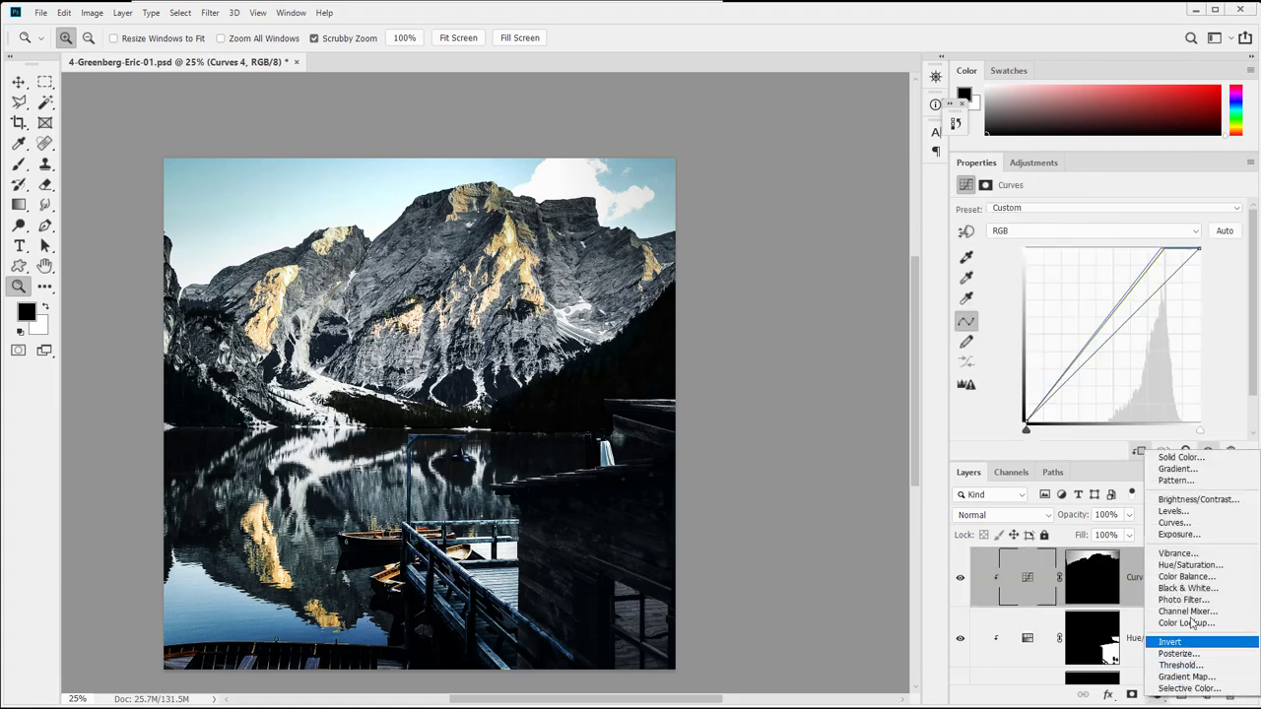
{"action": "left_click", "coordinate": [1202, 568]}
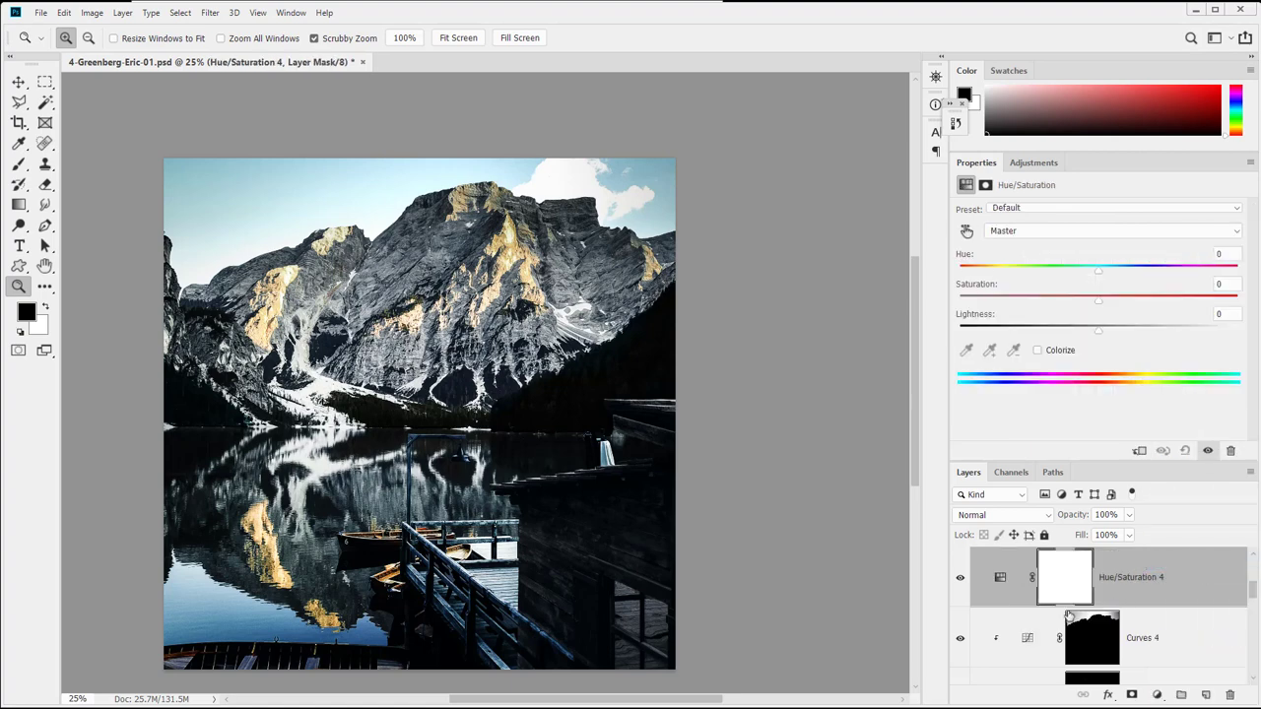
{"action": "left_click", "coordinate": [1025, 604], "text": "alt"}
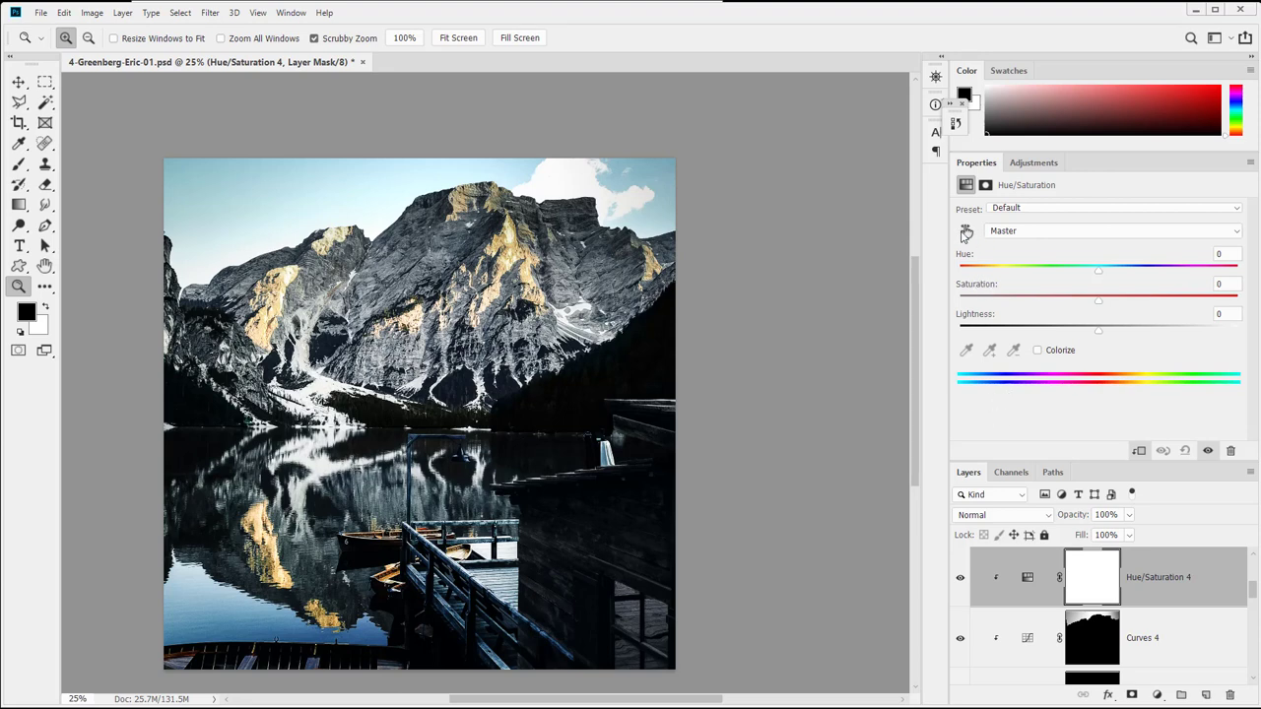
Raise the saturation of the Cyans to +45 with the on-image adjustment tool on the blue sky
{"action": "left_click", "coordinate": [966, 231]}
{"action": "left_click_drag", "start_coordinate": [338, 172], "coordinate": [364, 195]}
{"action": "left_click_drag", "start_coordinate": [356, 196], "coordinate": [356, 196]}
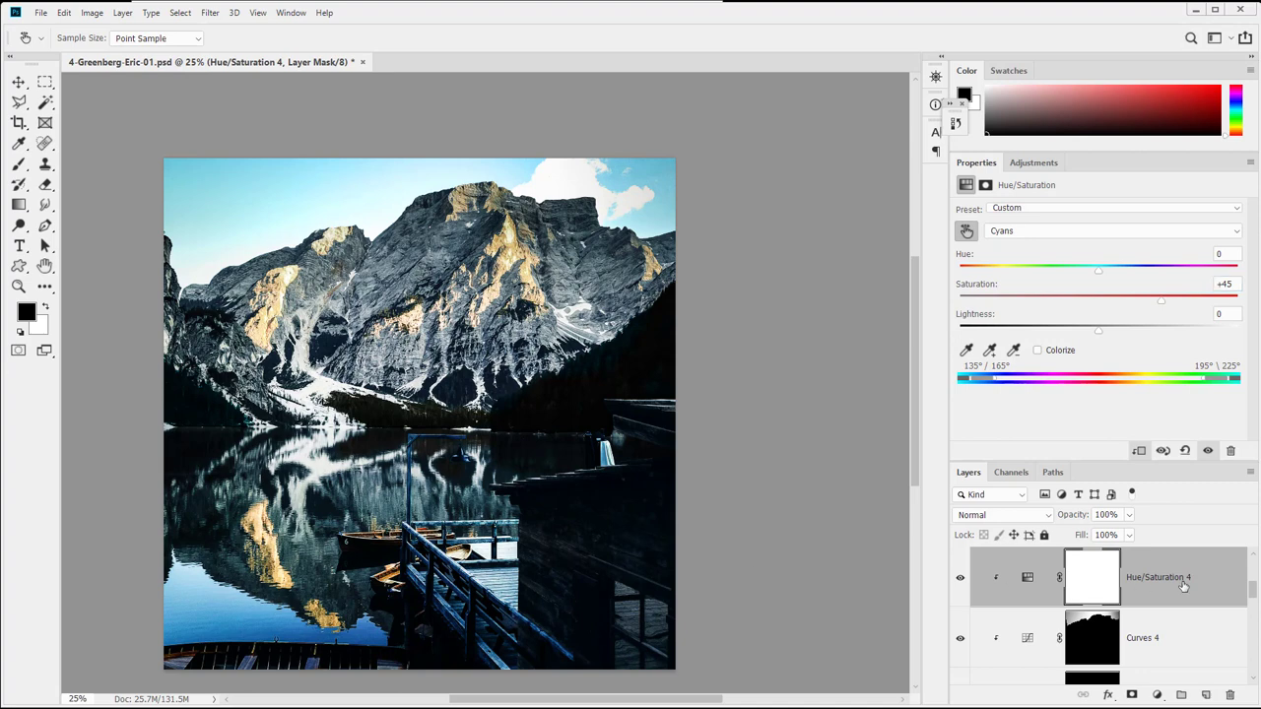
Compare the image with and without the Hue/Saturation 4 layer by toggling its visibility repeatedly
{"action": "left_click", "coordinate": [957, 582]}
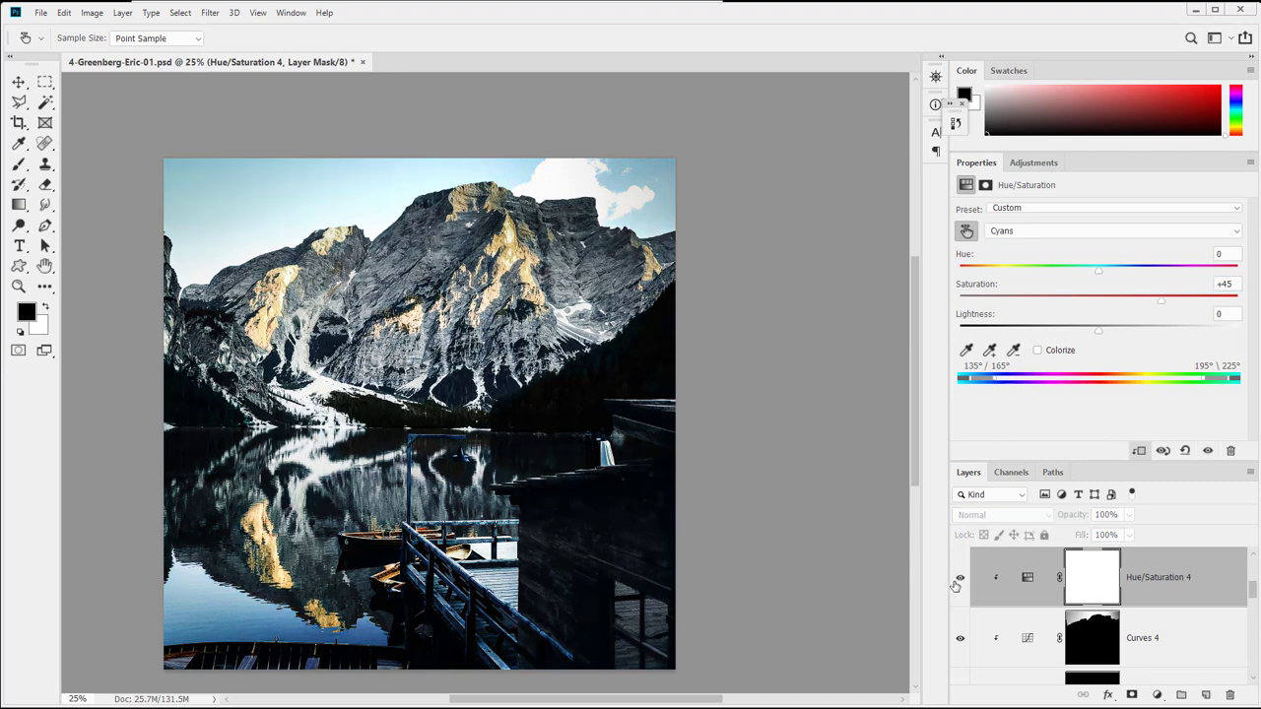
{"action": "left_click", "coordinate": [957, 583]}
{"action": "left_click", "coordinate": [958, 582]}
{"action": "left_click", "coordinate": [958, 582]}
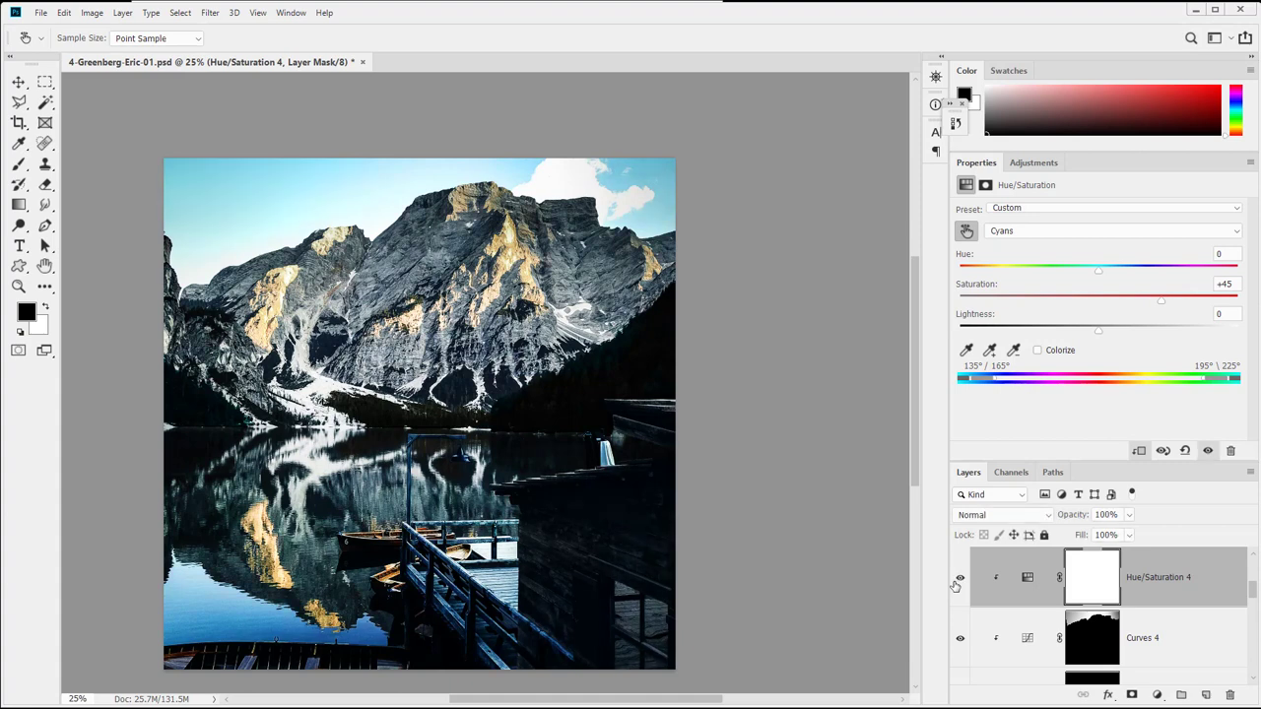
{"action": "left_click", "coordinate": [958, 582]}
{"action": "left_click", "coordinate": [958, 582]}
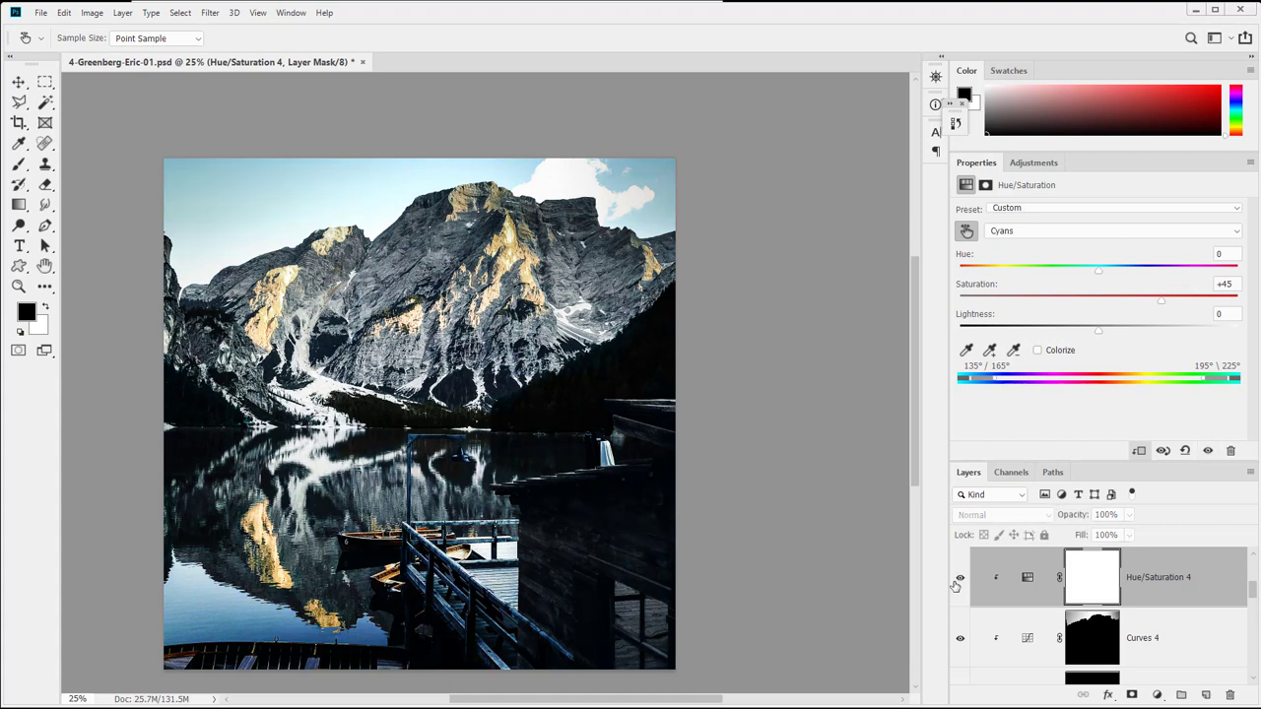
{"action": "left_click", "coordinate": [958, 583]}
{"action": "left_click", "coordinate": [958, 582]}
{"action": "left_click", "coordinate": [958, 582]}
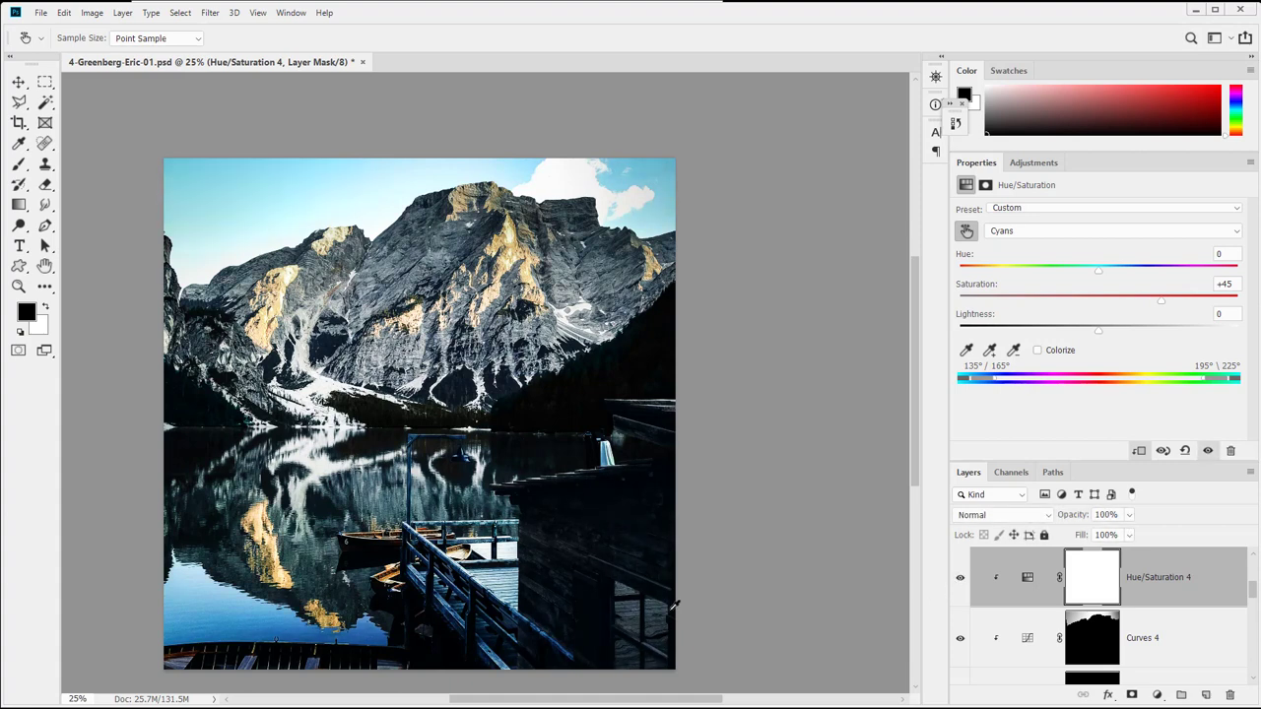
{"action": "left_click", "coordinate": [961, 582]}
{"action": "left_click", "coordinate": [961, 581]}
{"action": "left_click", "coordinate": [960, 582]}
{"action": "left_click", "coordinate": [960, 581]}
{"action": "left_click", "coordinate": [960, 581]}
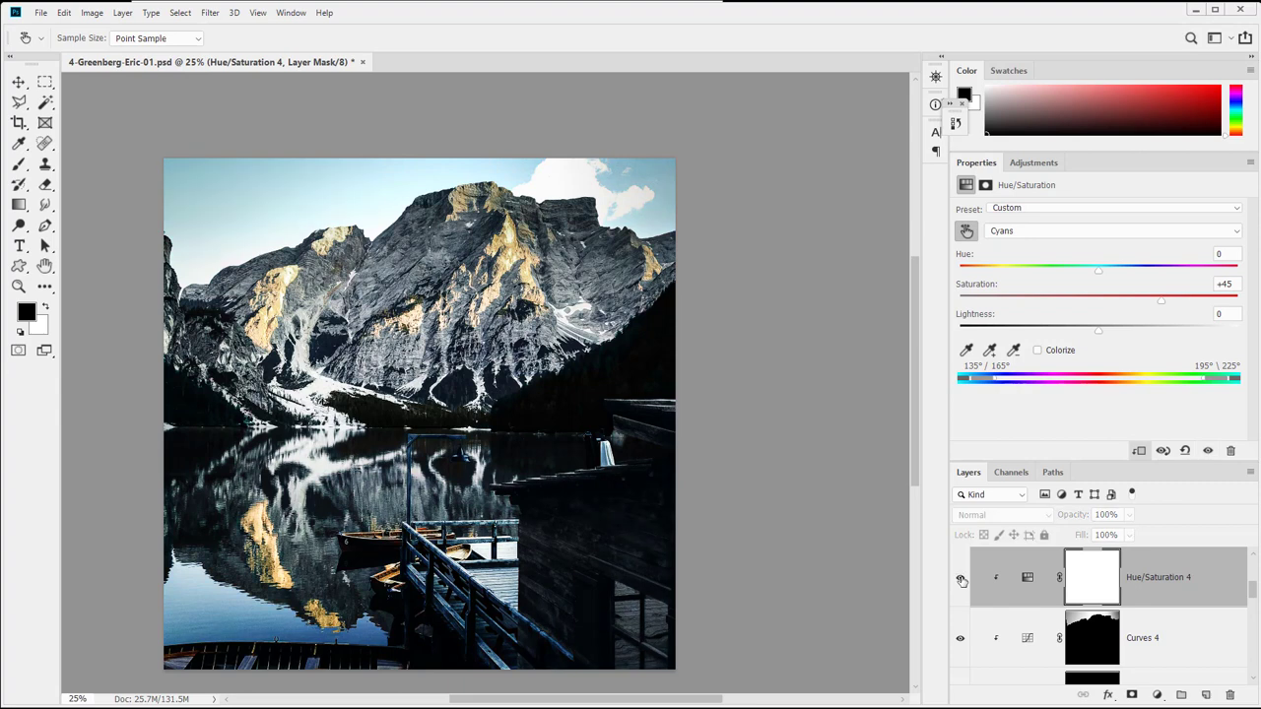
{"action": "left_click", "coordinate": [960, 581]}
{"action": "left_click", "coordinate": [961, 581]}
{"action": "left_click", "coordinate": [960, 581]}
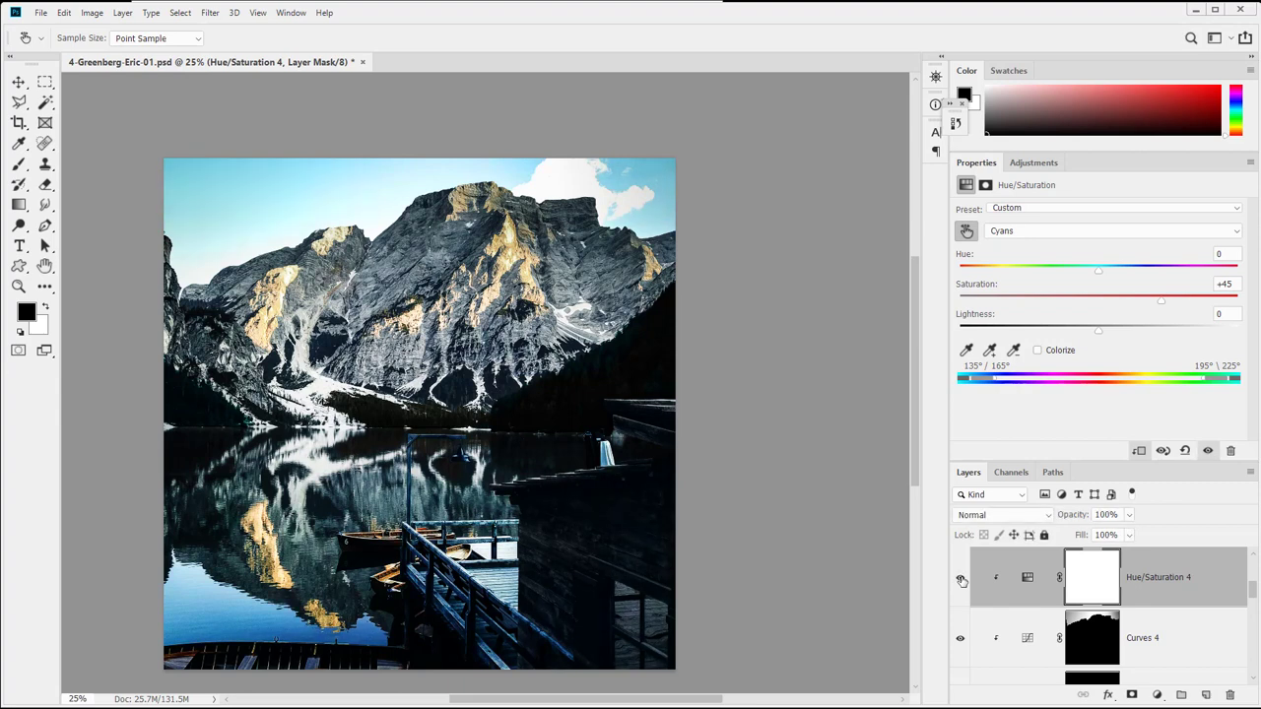
{"action": "left_click", "coordinate": [961, 581]}
{"action": "left_click", "coordinate": [960, 581]}
Load the Foreground objects channel as a new selection
{"action": "left_click", "coordinate": [211, 13]}
{"action": "mouse_move", "coordinate": [180, 13]}
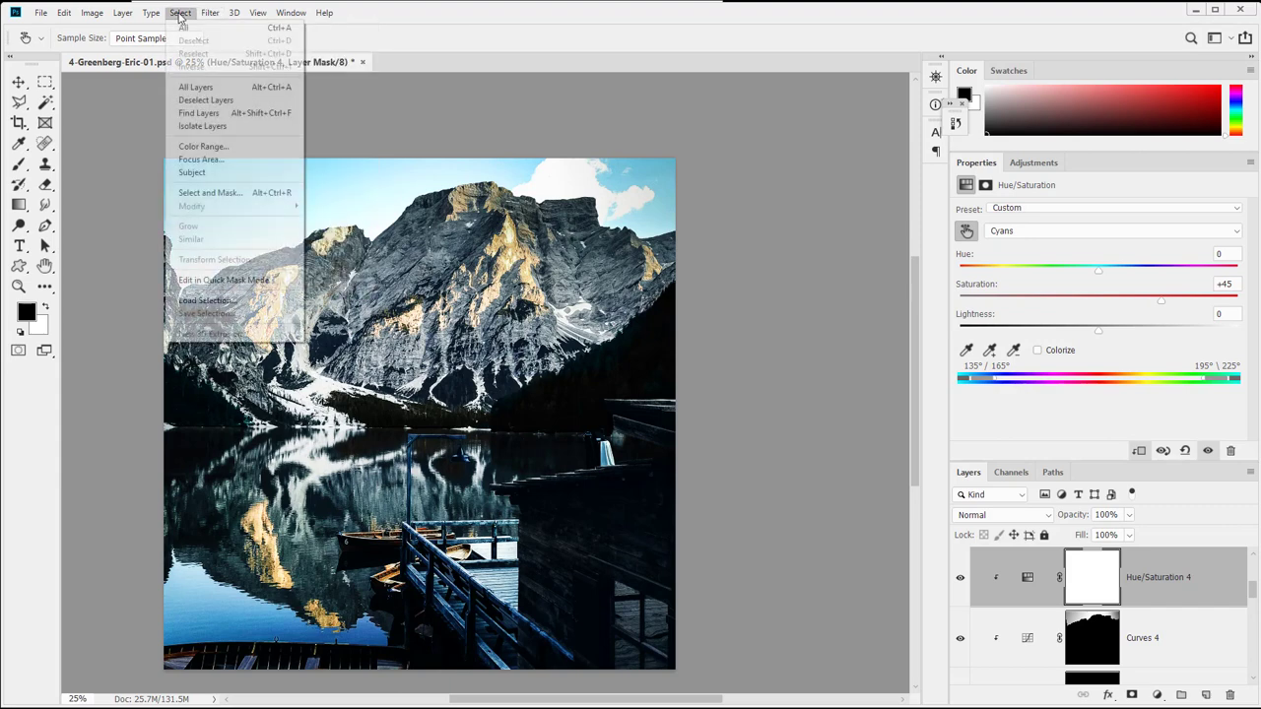
{"action": "left_click", "coordinate": [209, 301]}
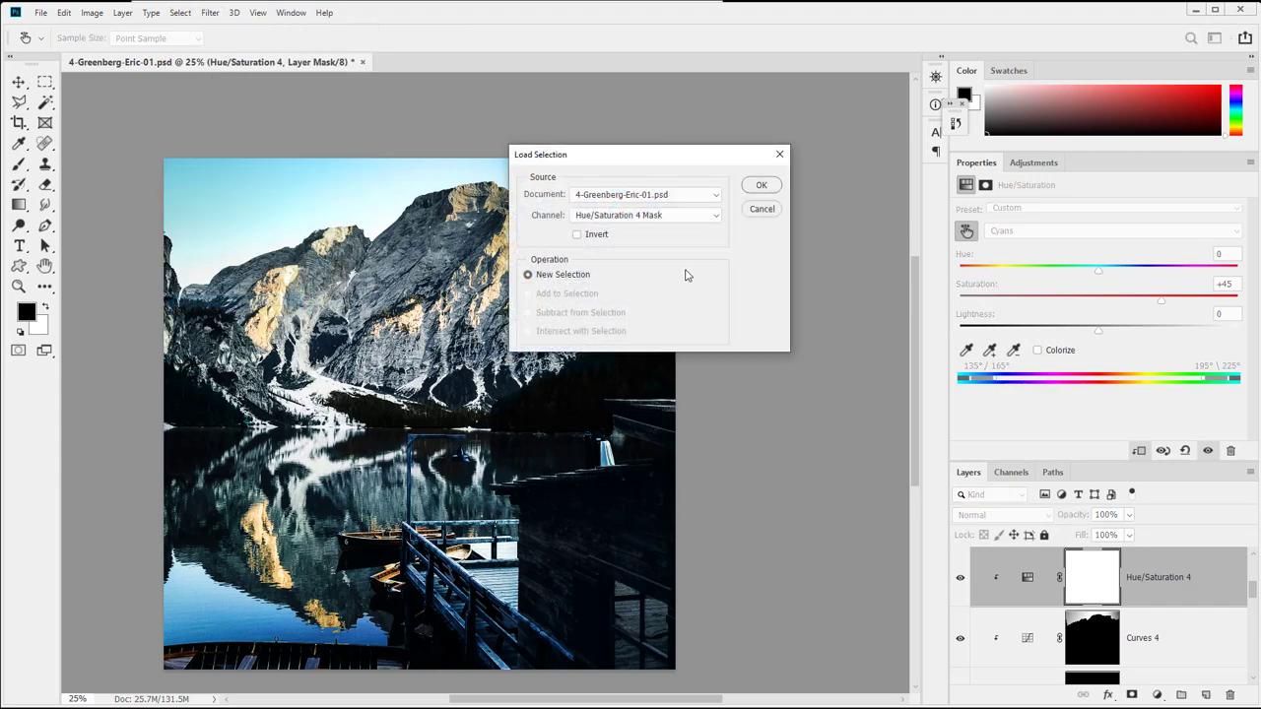
{"action": "left_click", "coordinate": [669, 217]}
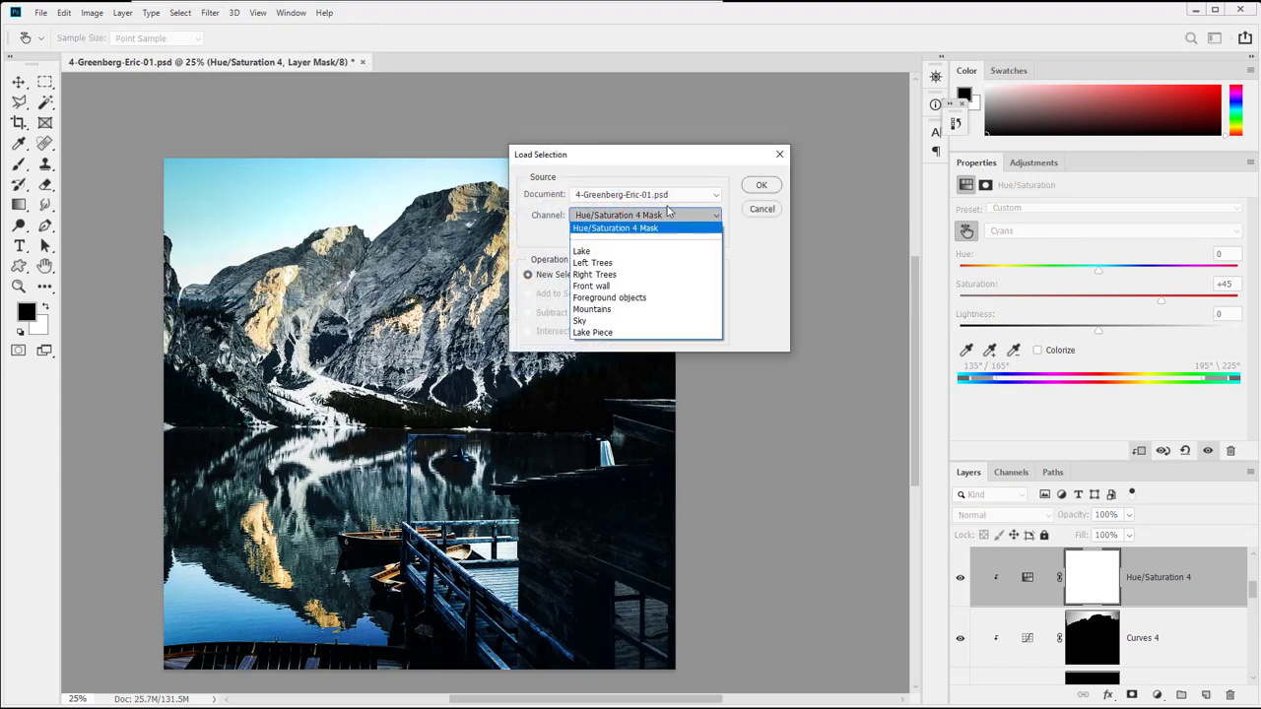
{"action": "left_click", "coordinate": [636, 297]}
{"action": "left_click", "coordinate": [762, 190]}
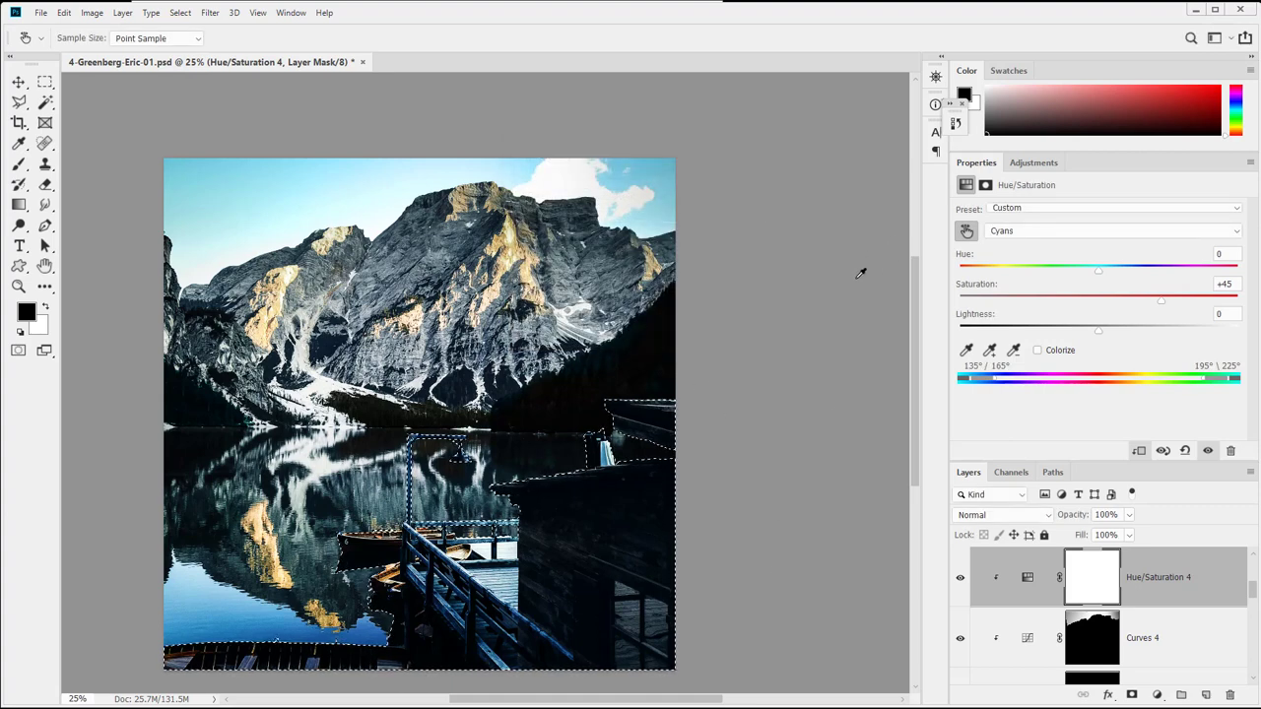
Paint black with a large soft brush at 20% opacity over the selected foreground objects on the Hue/Saturation 4 mask
{"action": "key", "text": "b"}
{"action": "key", "text": "bracketright"}
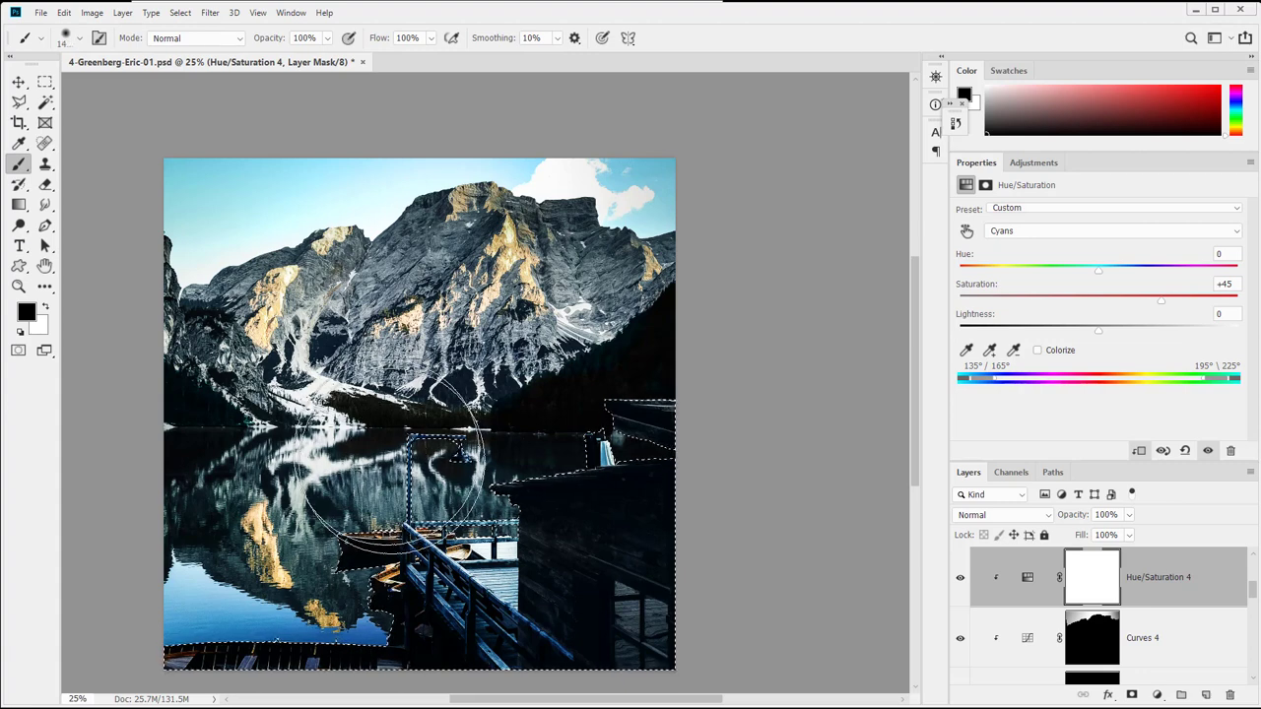
{"action": "key", "text": "2"}
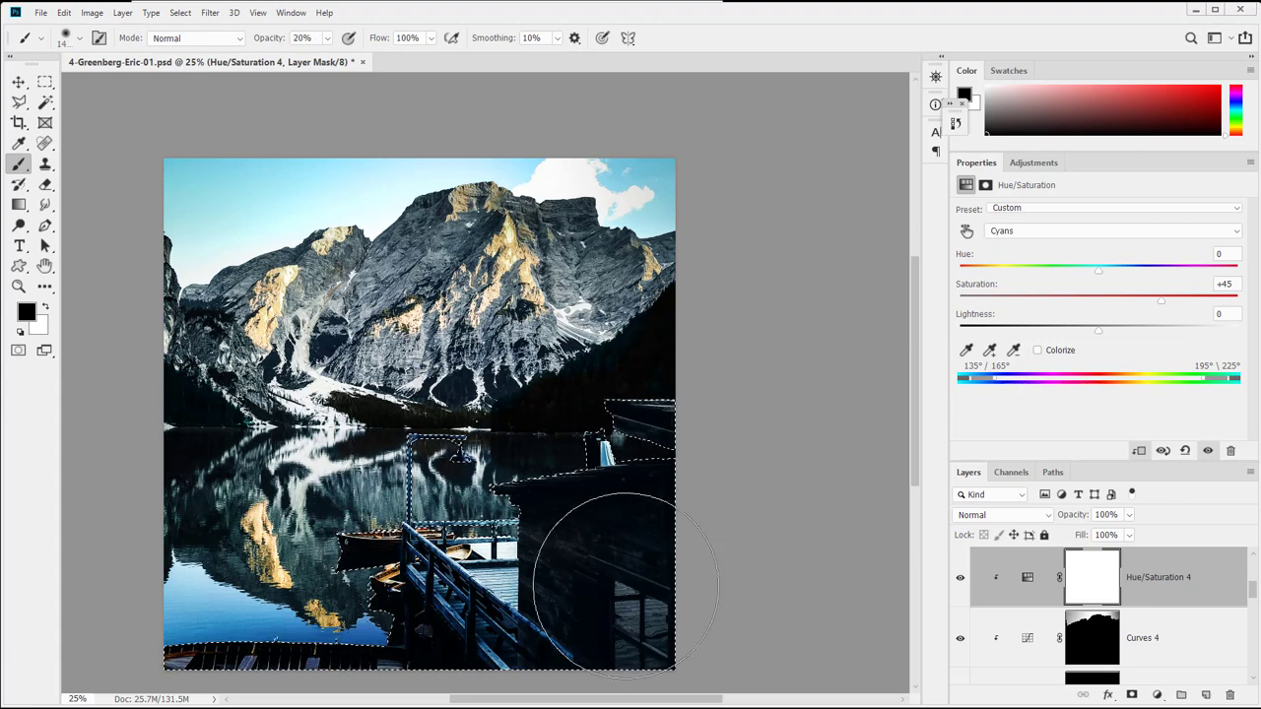
{"action": "mouse_move", "coordinate": [566, 665]}
{"action": "left_mouse_down"}
{"action": "mouse_move", "coordinate": [591, 509]}
{"action": "mouse_move", "coordinate": [616, 614]}
{"action": "mouse_move", "coordinate": [535, 558]}
{"action": "mouse_move", "coordinate": [500, 573]}
{"action": "left_mouse_up"}
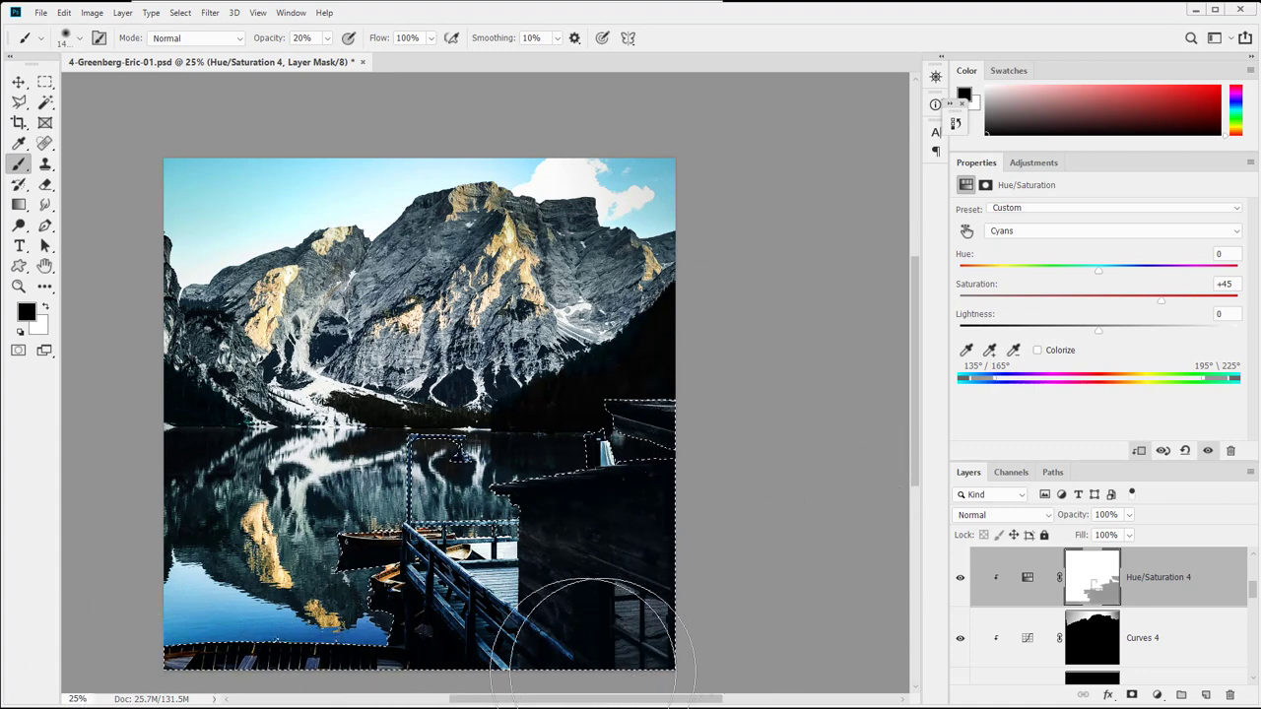
{"action": "mouse_move", "coordinate": [620, 490]}
{"action": "left_mouse_down"}
{"action": "mouse_move", "coordinate": [670, 488]}
{"action": "mouse_move", "coordinate": [443, 611]}
{"action": "left_mouse_up"}
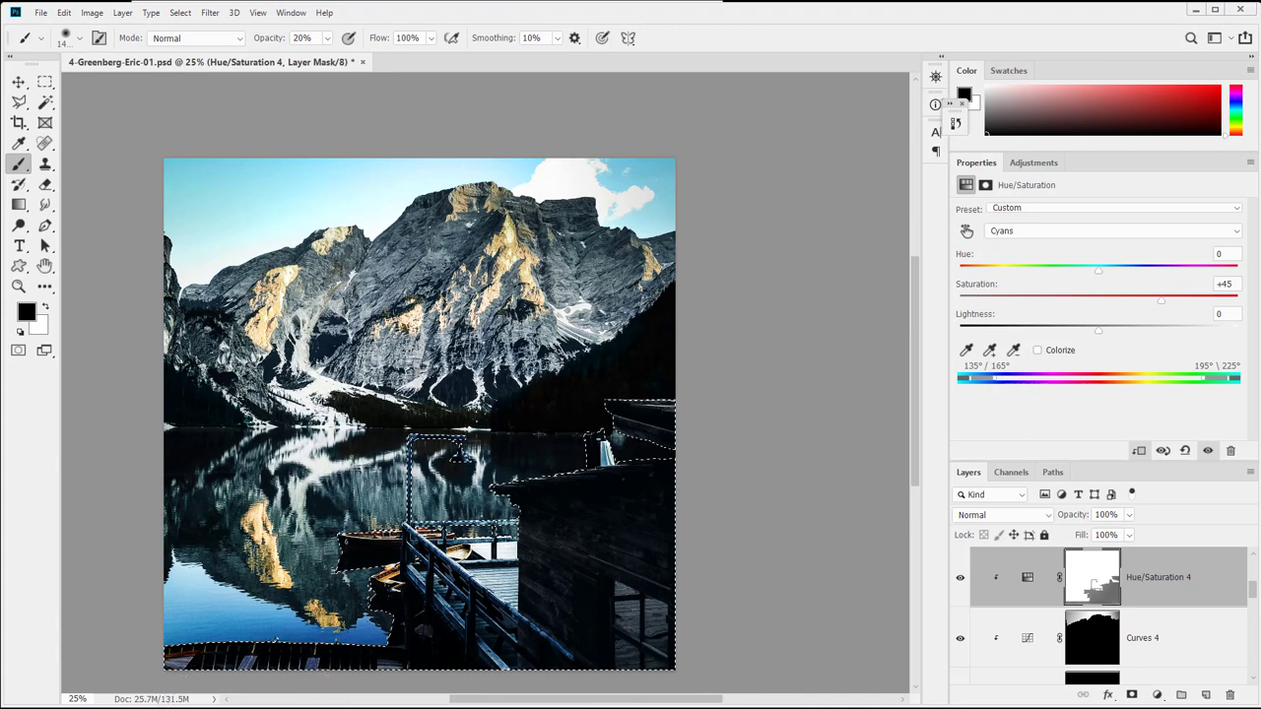
{"action": "mouse_move", "coordinate": [364, 608]}
{"action": "left_mouse_down"}
{"action": "mouse_move", "coordinate": [788, 549]}
{"action": "mouse_move", "coordinate": [630, 585]}
{"action": "mouse_move", "coordinate": [618, 571]}
{"action": "left_mouse_up"}
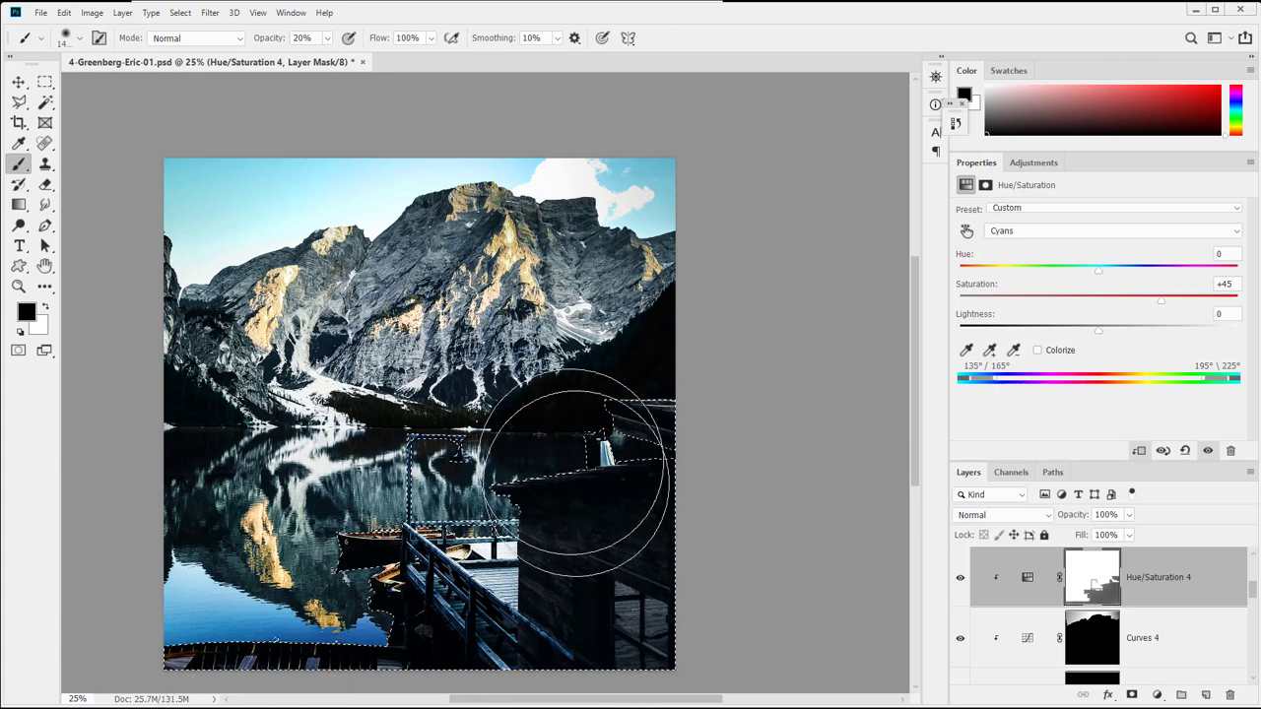
{"action": "mouse_move", "coordinate": [393, 453]}
{"action": "left_mouse_down"}
{"action": "mouse_move", "coordinate": [684, 529]}
{"action": "mouse_move", "coordinate": [591, 532]}
{"action": "left_mouse_up"}
{"action": "mouse_move", "coordinate": [628, 375]}
{"action": "left_mouse_down"}
{"action": "mouse_move", "coordinate": [506, 559]}
{"action": "mouse_move", "coordinate": [703, 486]}
{"action": "mouse_move", "coordinate": [572, 495]}
{"action": "mouse_move", "coordinate": [690, 514]}
{"action": "mouse_move", "coordinate": [637, 479]}
{"action": "mouse_move", "coordinate": [690, 562]}
{"action": "mouse_move", "coordinate": [652, 598]}
{"action": "mouse_move", "coordinate": [689, 597]}
{"action": "mouse_move", "coordinate": [620, 457]}
{"action": "mouse_move", "coordinate": [681, 566]}
{"action": "mouse_move", "coordinate": [678, 541]}
{"action": "mouse_move", "coordinate": [636, 558]}
{"action": "mouse_move", "coordinate": [597, 510]}
{"action": "mouse_move", "coordinate": [667, 574]}
{"action": "mouse_move", "coordinate": [670, 532]}
{"action": "left_mouse_up"}
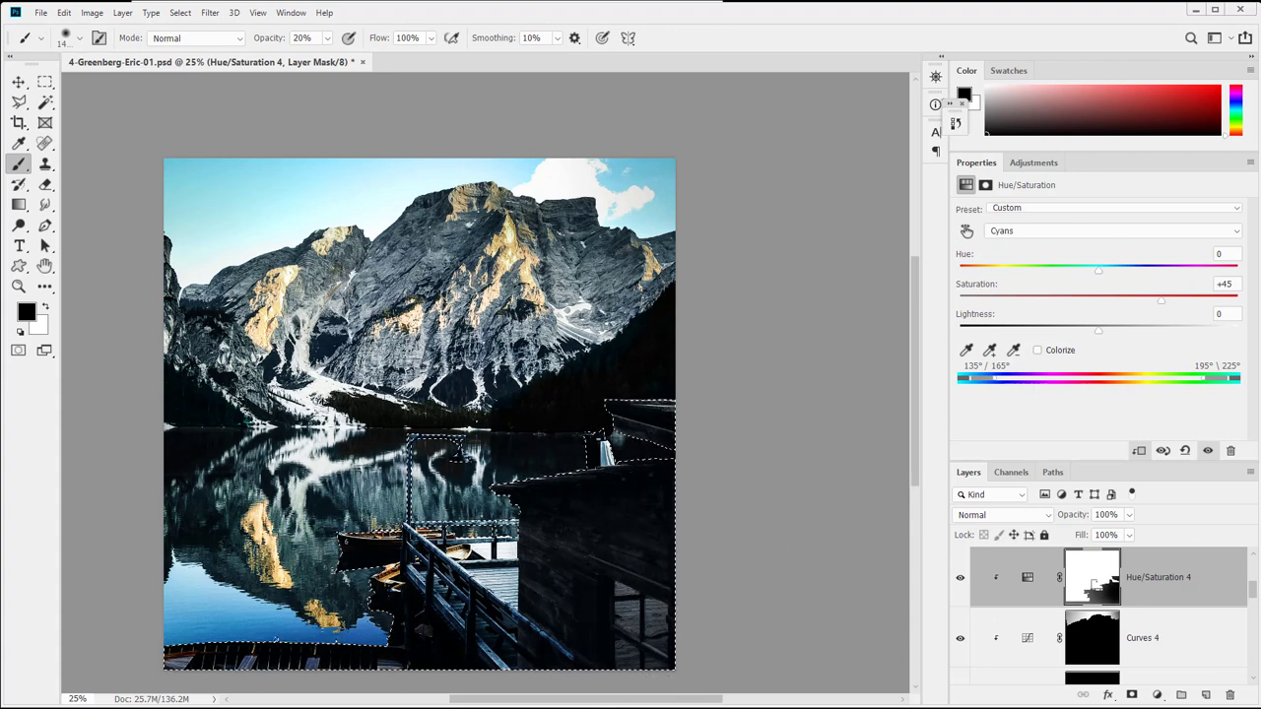
Darken the hut area further with black strokes in the isolated Hue/Saturation 4 mask, and save the document with the selection removed
{"action": "left_click", "coordinate": [1103, 591], "text": "alt"}
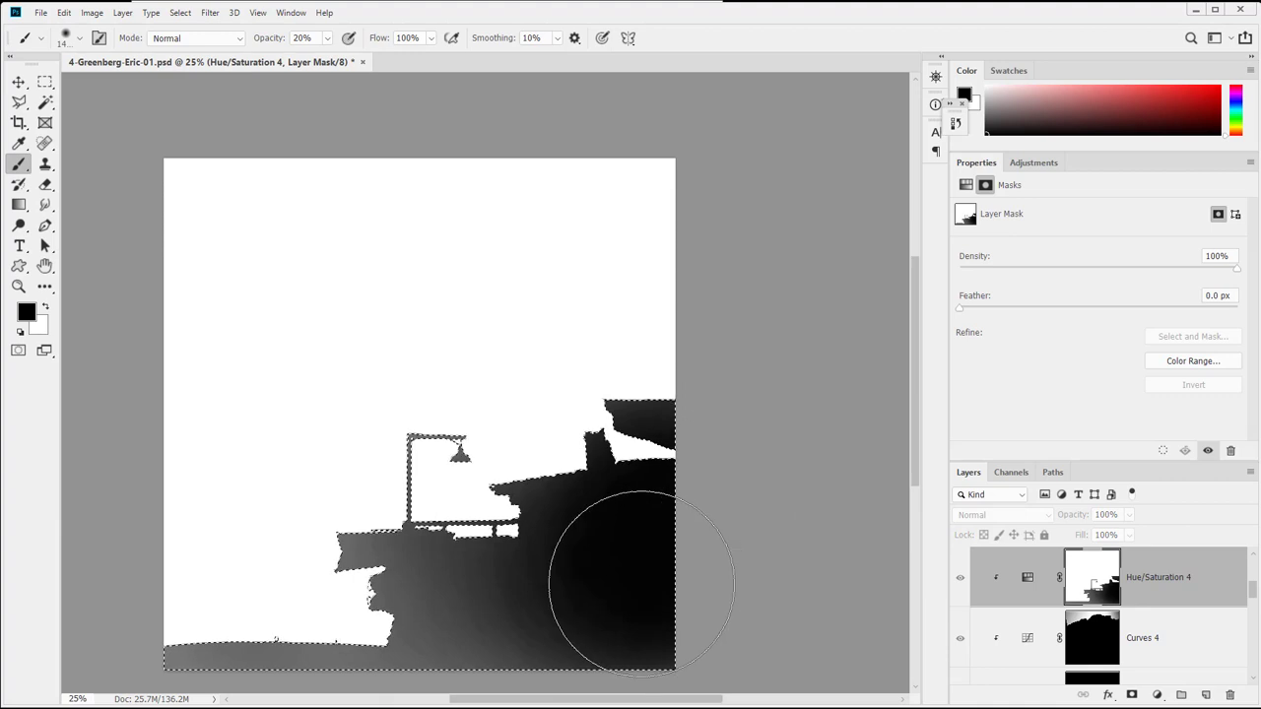
{"action": "right_click", "coordinate": [611, 563]}
{"action": "mouse_move", "coordinate": [751, 357]}
{"action": "left_mouse_down"}
{"action": "mouse_move", "coordinate": [737, 419]}
{"action": "mouse_move", "coordinate": [578, 633]}
{"action": "mouse_move", "coordinate": [504, 591]}
{"action": "mouse_move", "coordinate": [558, 469]}
{"action": "mouse_move", "coordinate": [700, 421]}
{"action": "mouse_move", "coordinate": [705, 658]}
{"action": "left_mouse_up"}
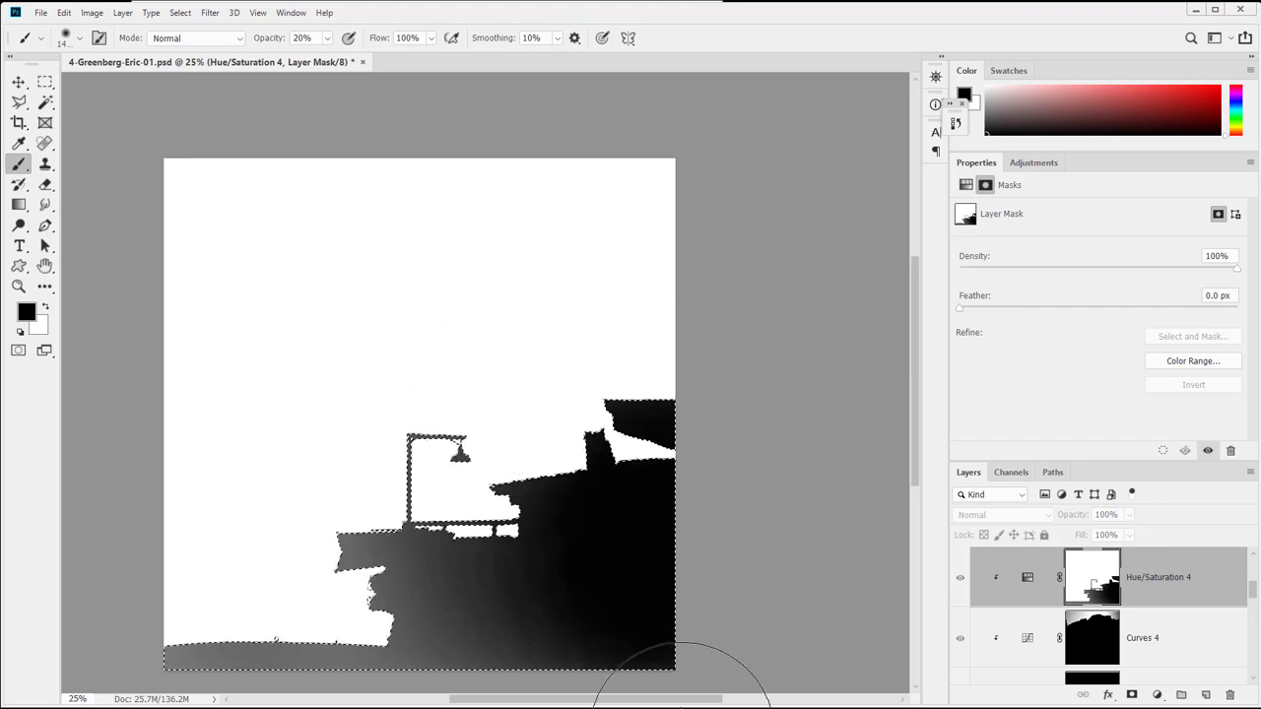
{"action": "mouse_move", "coordinate": [577, 565]}
{"action": "left_mouse_down"}
{"action": "mouse_move", "coordinate": [593, 488]}
{"action": "mouse_move", "coordinate": [644, 549]}
{"action": "left_mouse_up"}
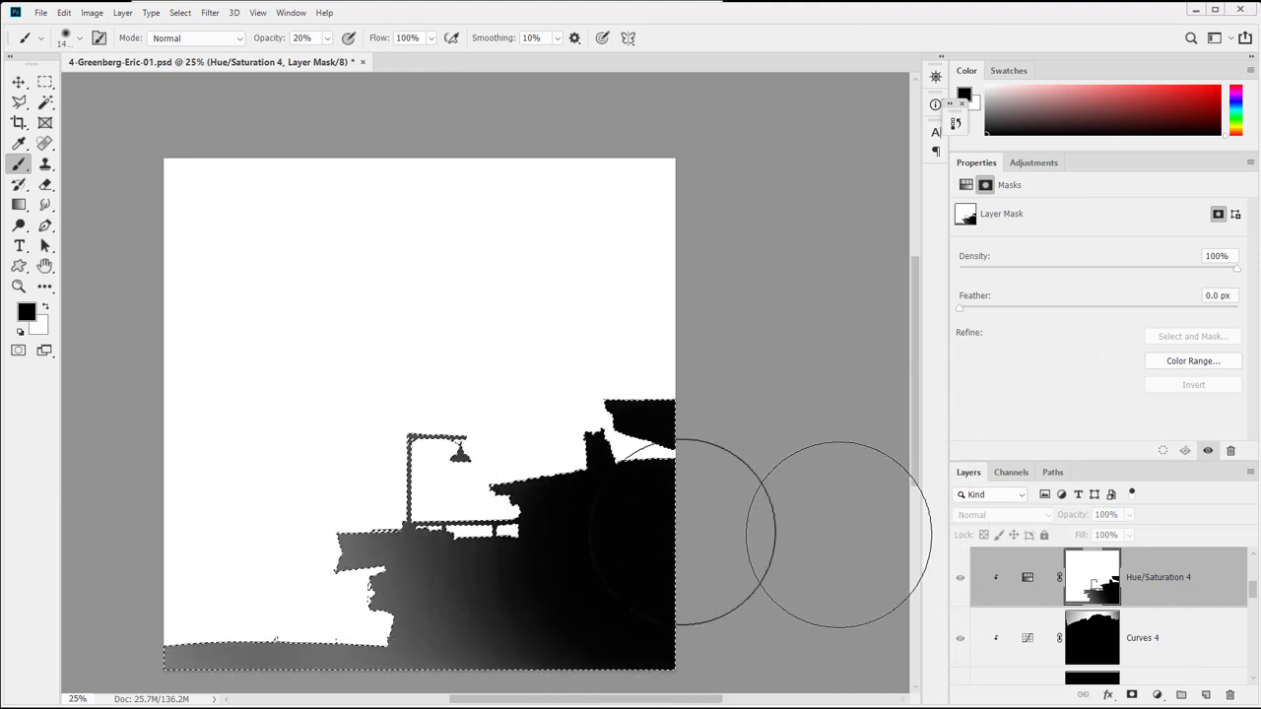
{"action": "left_click", "coordinate": [1092, 588], "text": "alt"}
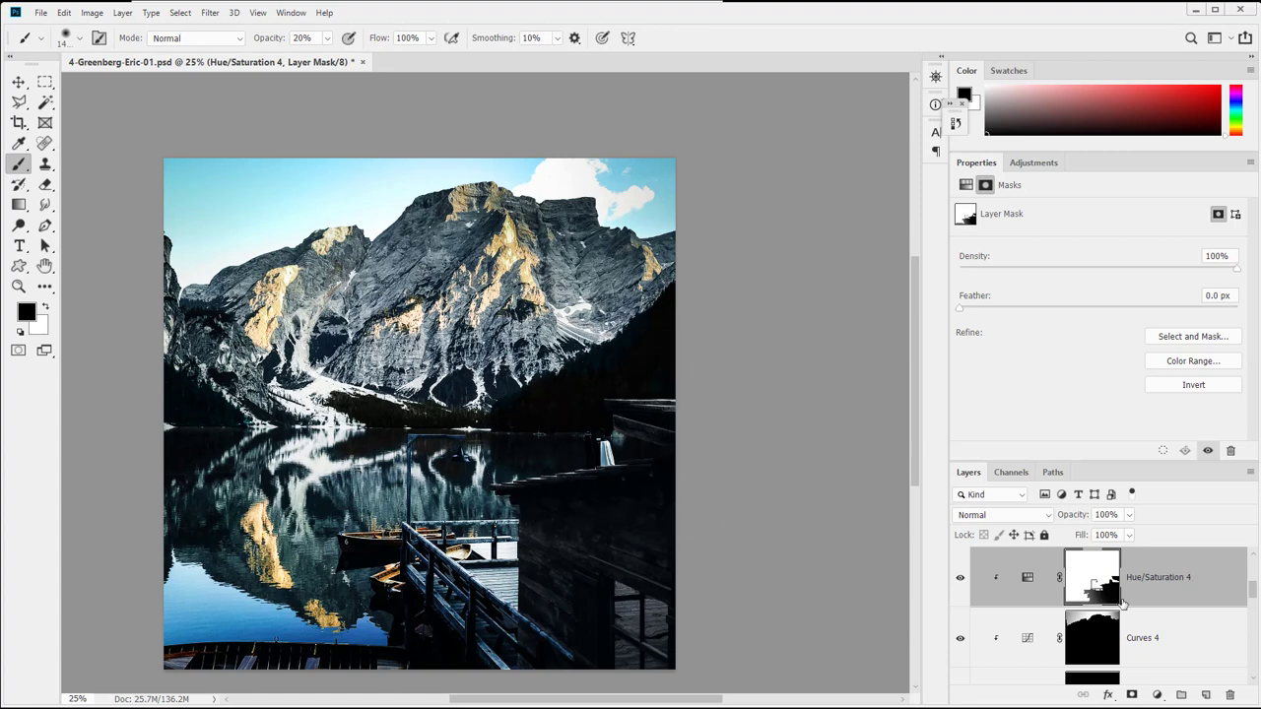
{"action": "key", "text": "ctrl+s"}
Add a Vibrance adjustment layer above Hue/Saturation 4, clipped to the layers below, with its vibrance set to +15
{"action": "left_click", "coordinate": [1158, 696]}
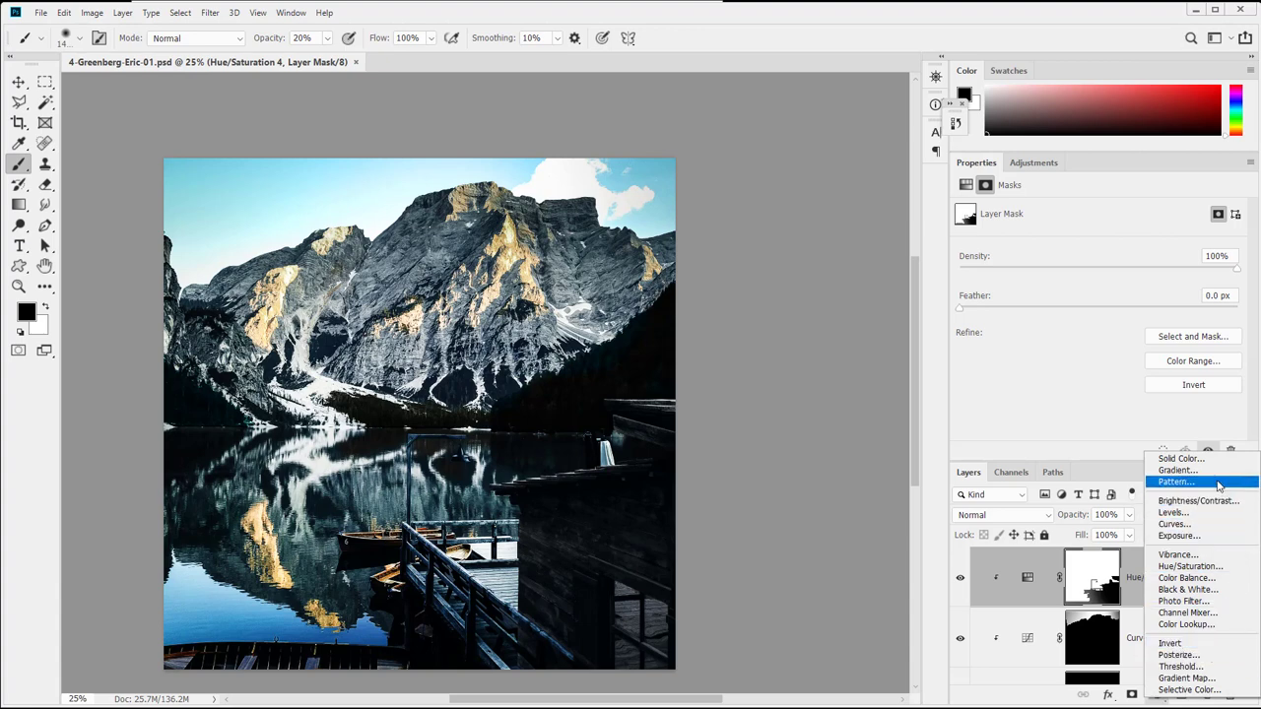
{"action": "left_click", "coordinate": [1210, 554]}
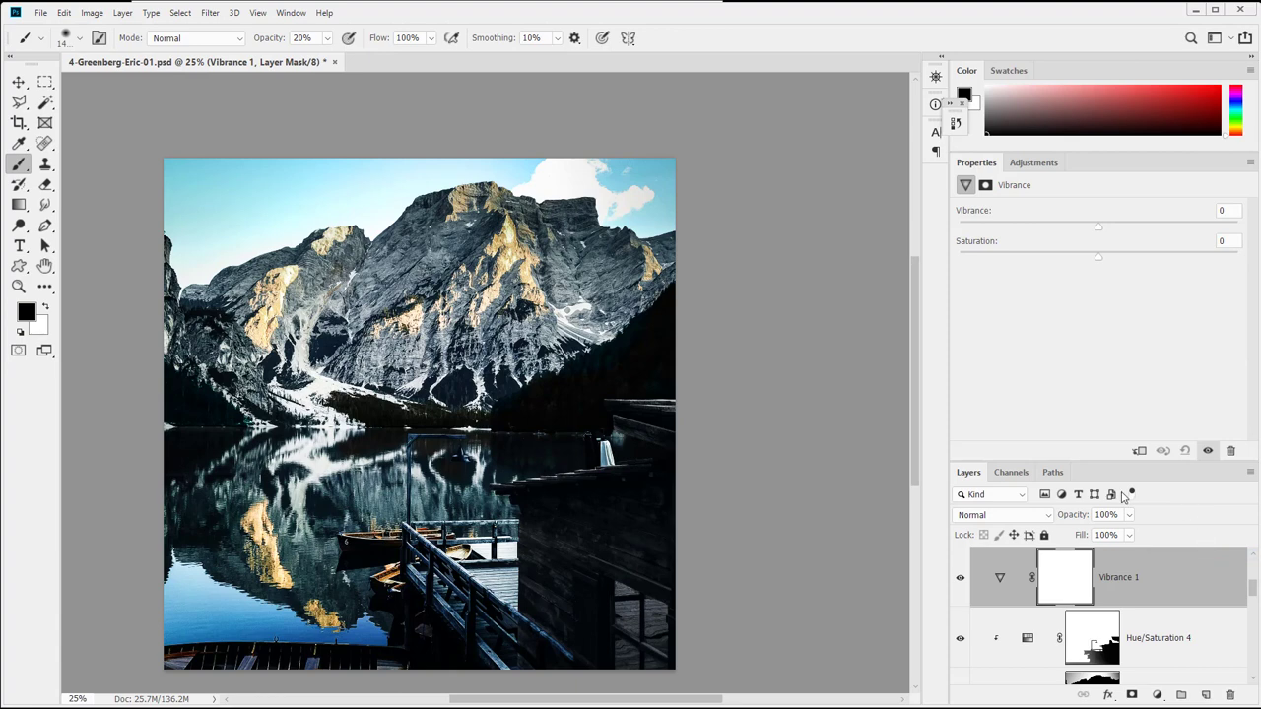
{"action": "left_click_drag", "start_coordinate": [1098, 226], "coordinate": [1126, 234]}
{"action": "left_click", "coordinate": [1139, 451]}
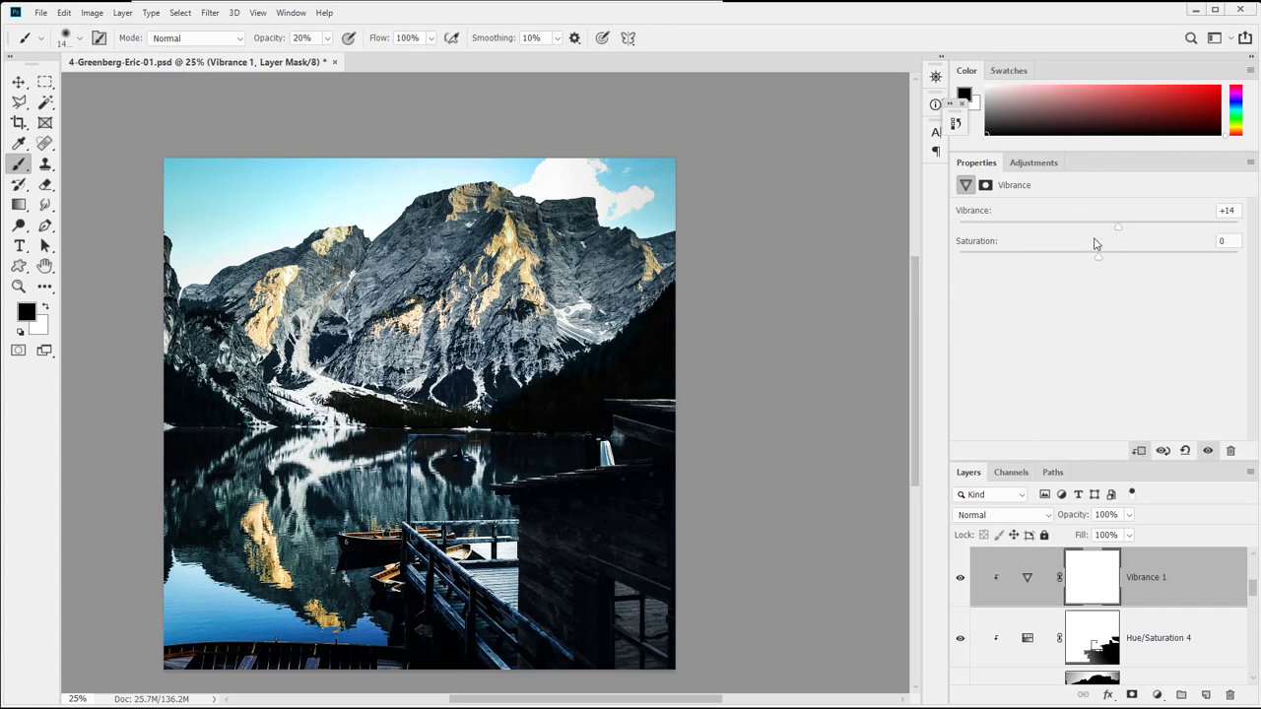
{"action": "left_click_drag", "start_coordinate": [1097, 262], "coordinate": [773, 268]}
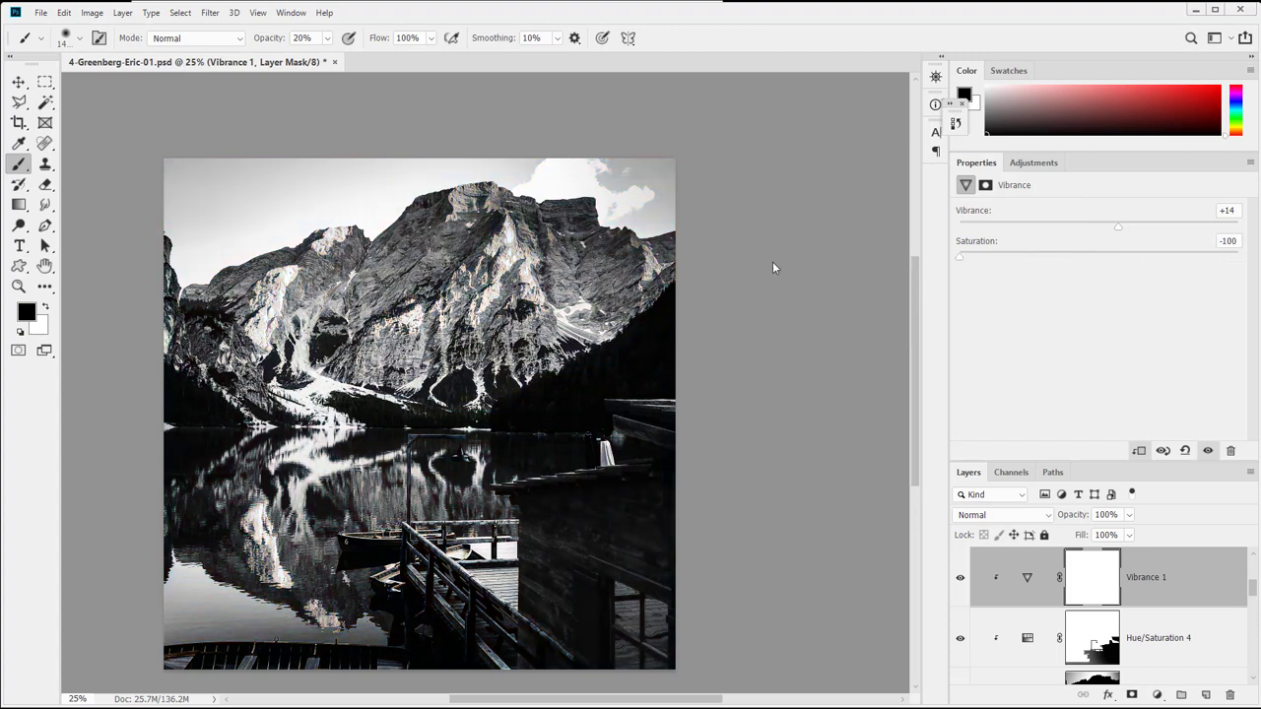
{"action": "key", "text": "ctrl+z"}
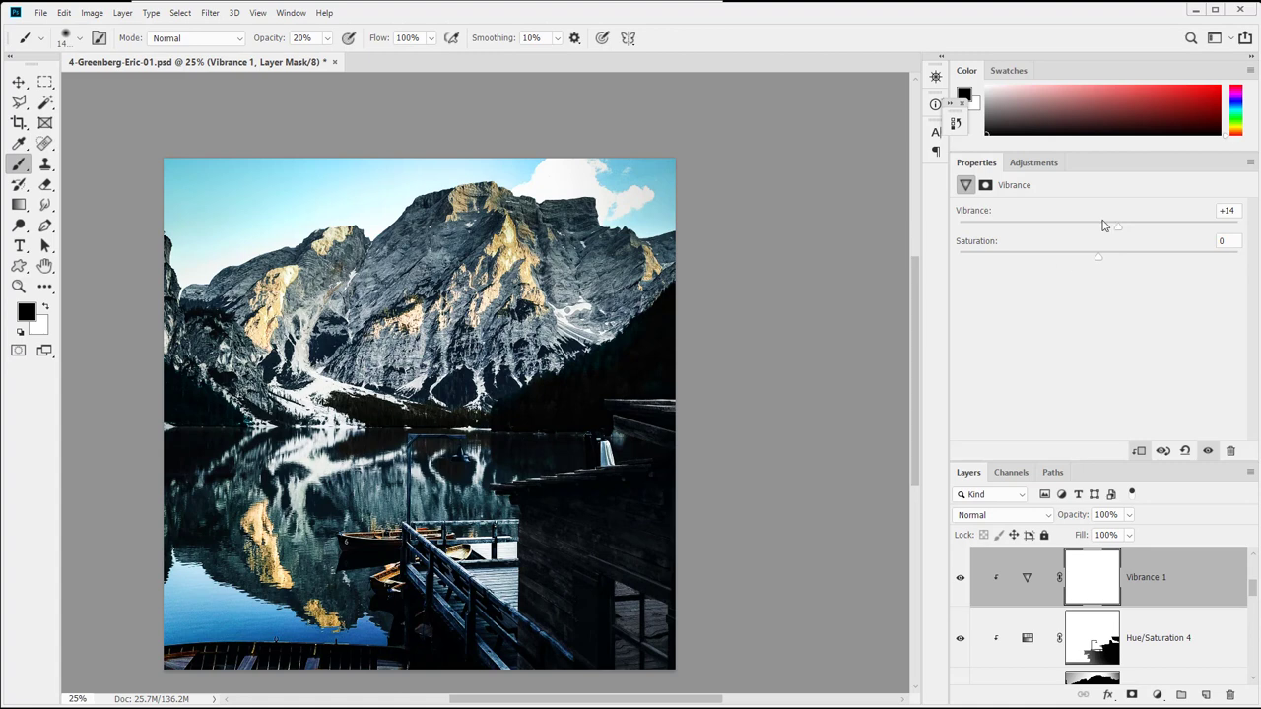
{"action": "mouse_move", "coordinate": [1120, 233]}
{"action": "left_mouse_down"}
{"action": "mouse_move", "coordinate": [1140, 234]}
{"action": "mouse_move", "coordinate": [1119, 234]}
{"action": "left_mouse_up"}
Compare the image with and without the Vibrance 1 layer, and save the document with the layer visible
{"action": "left_click", "coordinate": [960, 580]}
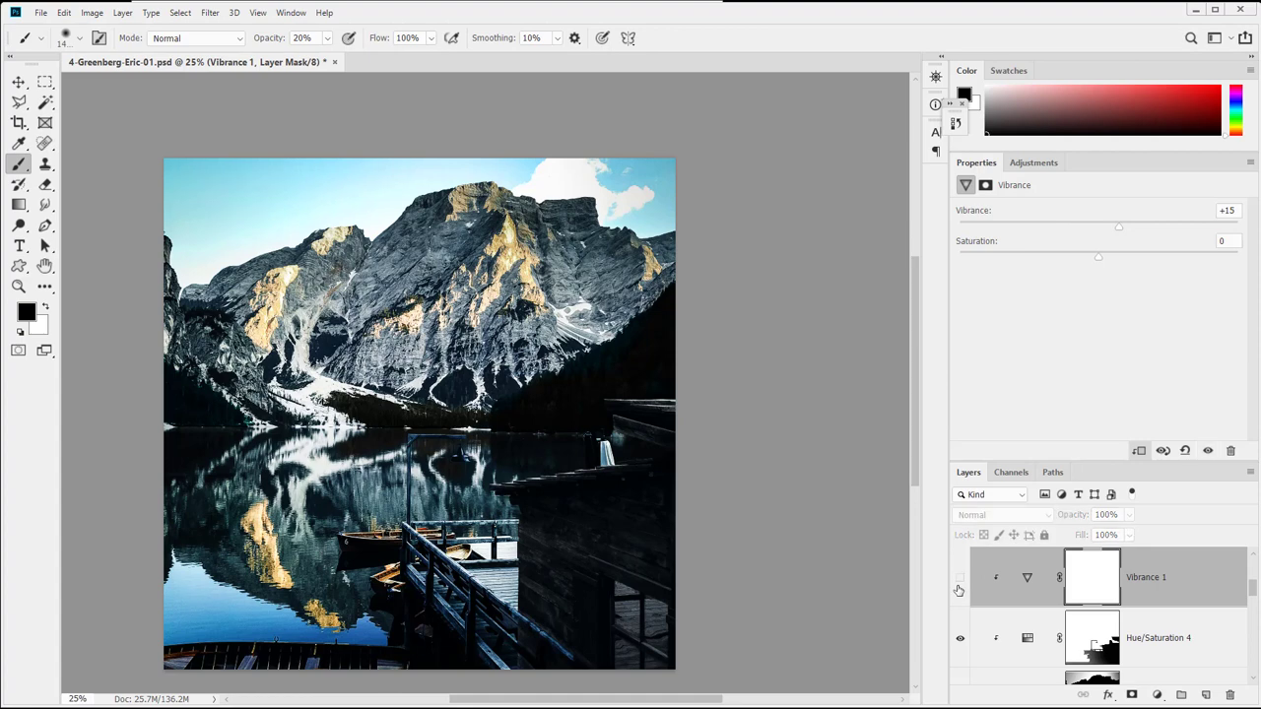
{"action": "left_click", "coordinate": [959, 582]}
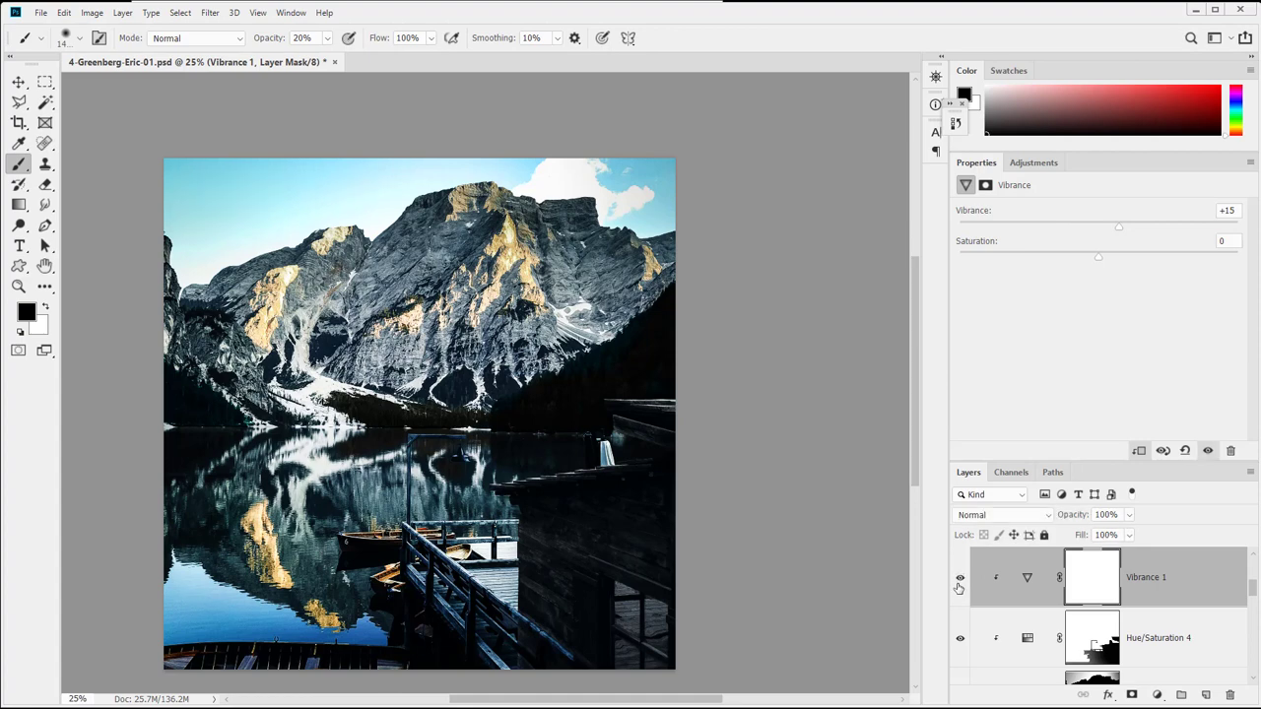
{"action": "left_click", "coordinate": [958, 581]}
{"action": "left_click", "coordinate": [960, 581]}
{"action": "left_click", "coordinate": [959, 581]}
{"action": "key", "text": "ctrl+s"}
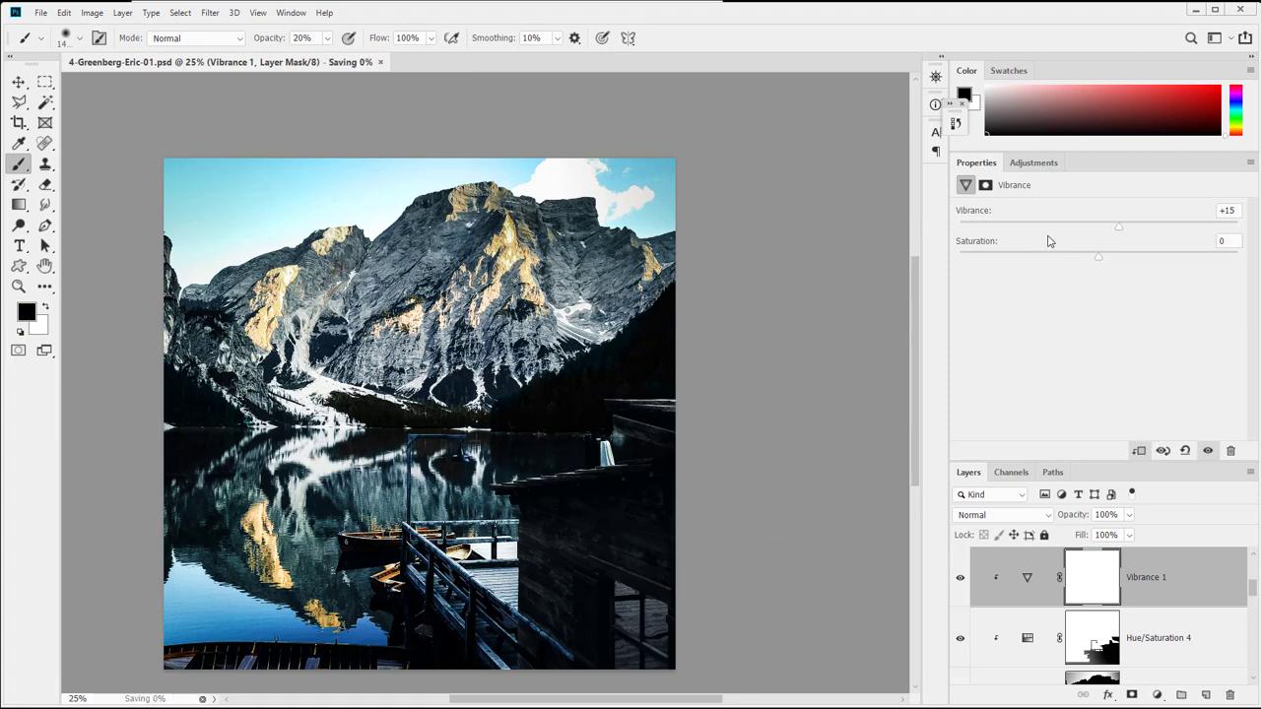